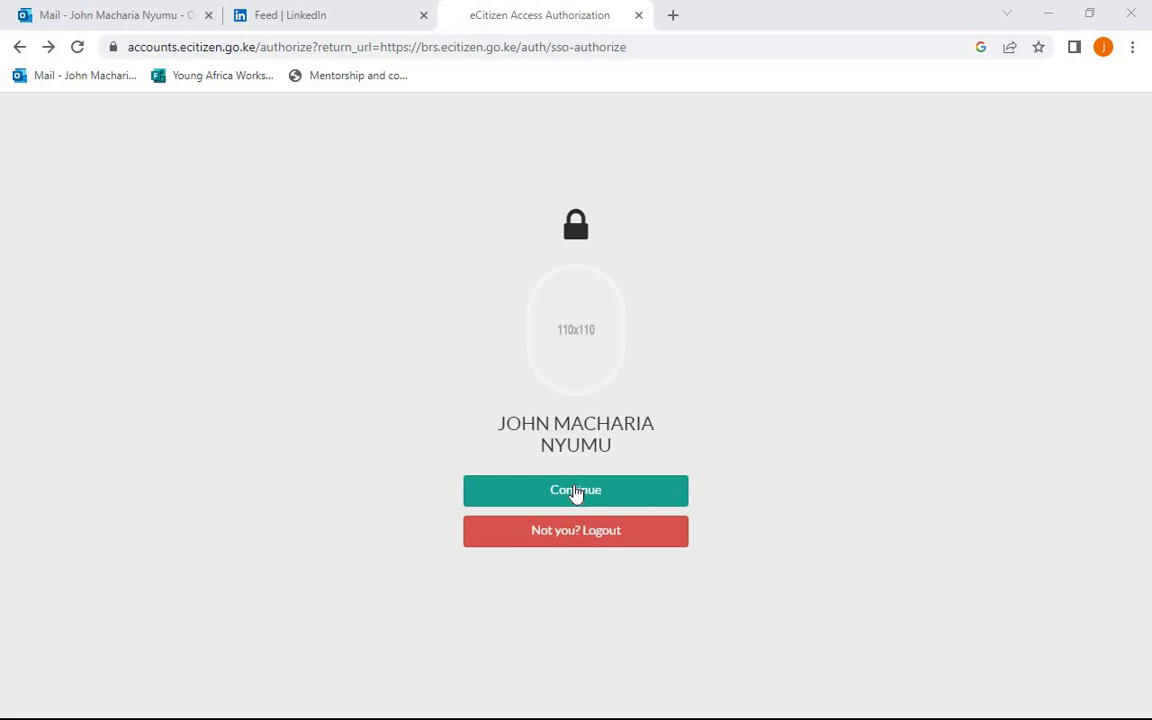
- Continue into the eBusiness portal and bring up the Make Application services list
{"action": "left_click", "coordinate": [575, 494]}
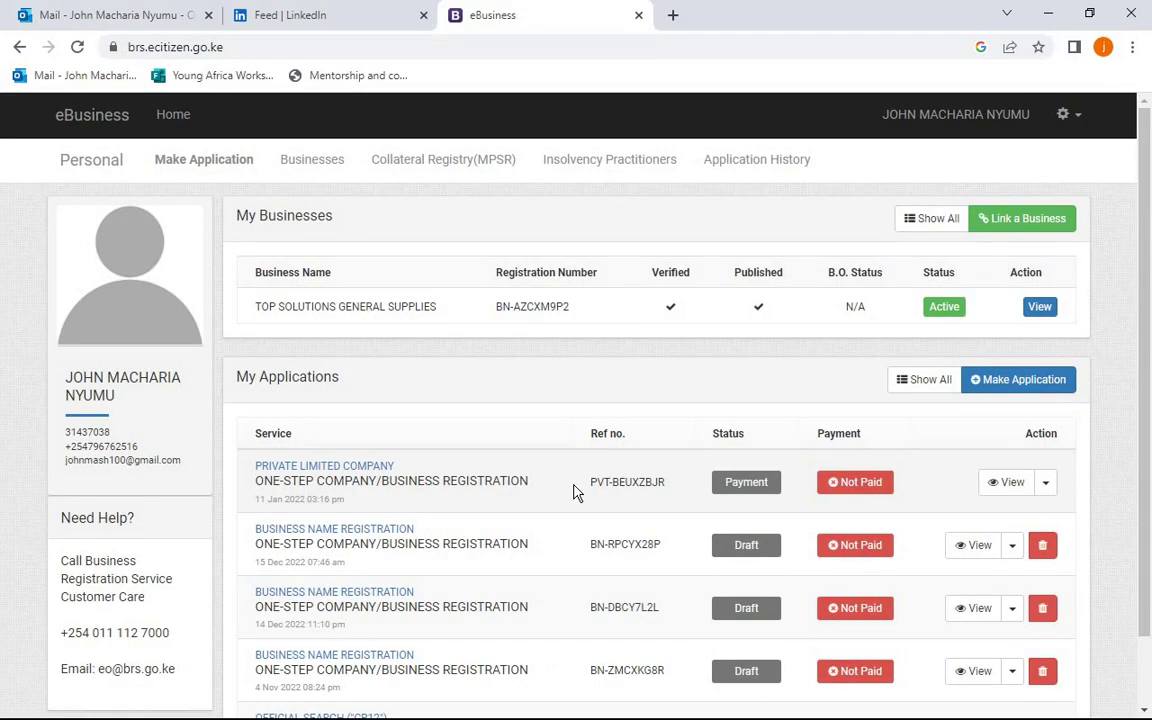
{"action": "left_click", "coordinate": [234, 167]}
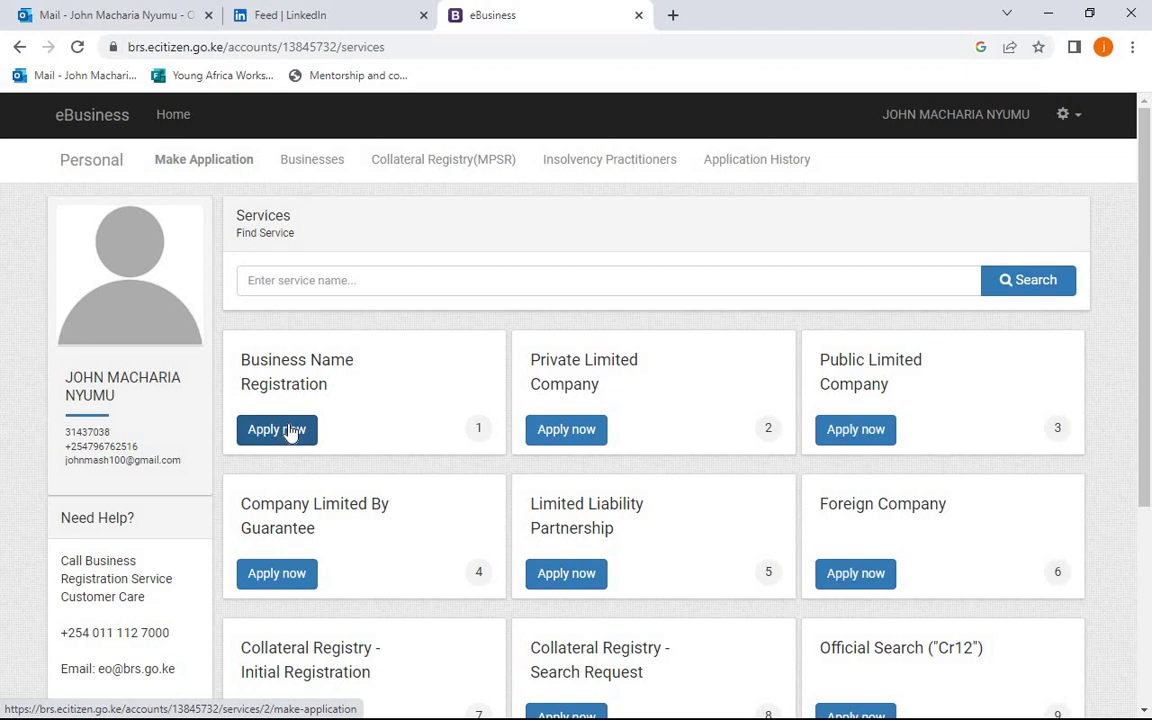
- Apply for Business Name Registration and proceed past its introduction dialog
{"action": "left_click", "coordinate": [288, 431]}
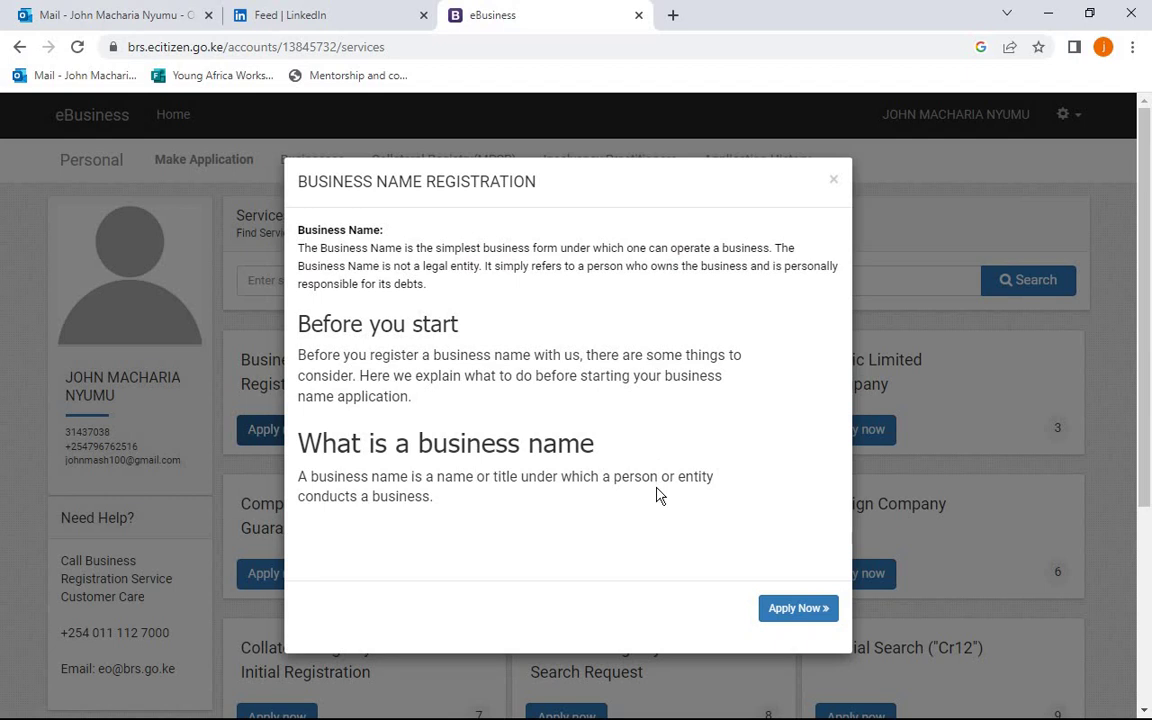
{"action": "left_click", "coordinate": [803, 610]}
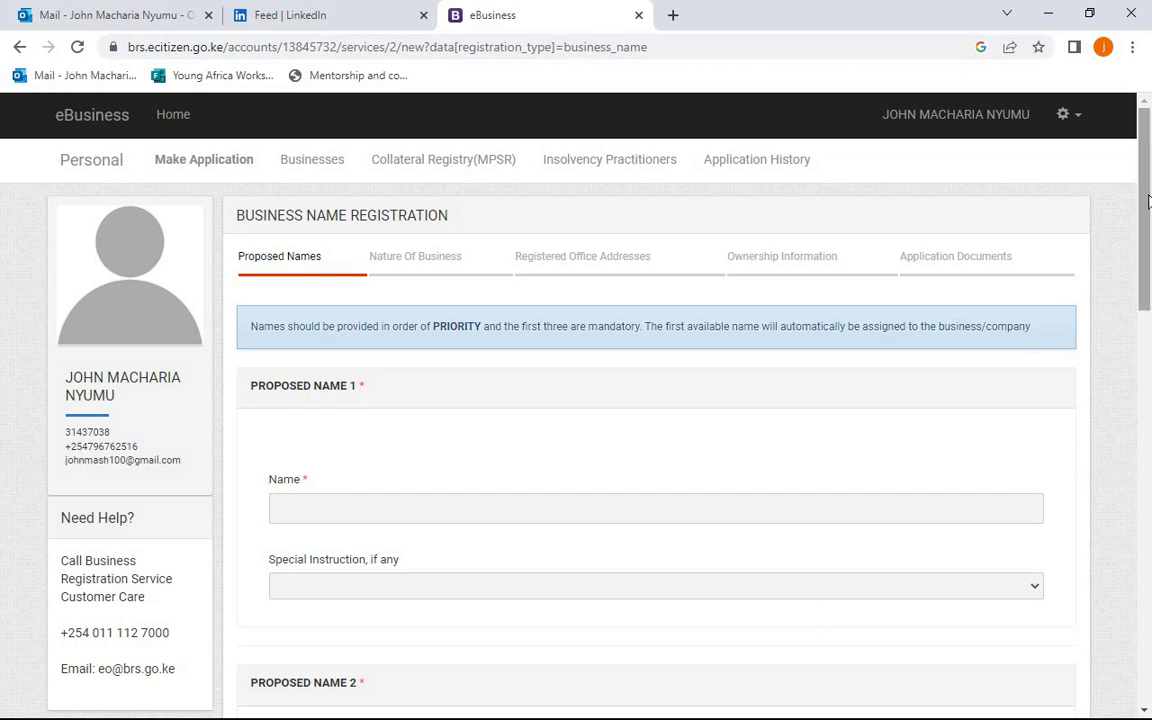
- Enter the first proposed name VHSJS with special instruction --None--
{"action": "mouse_move", "coordinate": [1147, 201]}
{"action": "left_mouse_down"}
{"action": "mouse_move", "coordinate": [1147, 231]}
{"action": "mouse_move", "coordinate": [1147, 217]}
{"action": "left_mouse_up"}
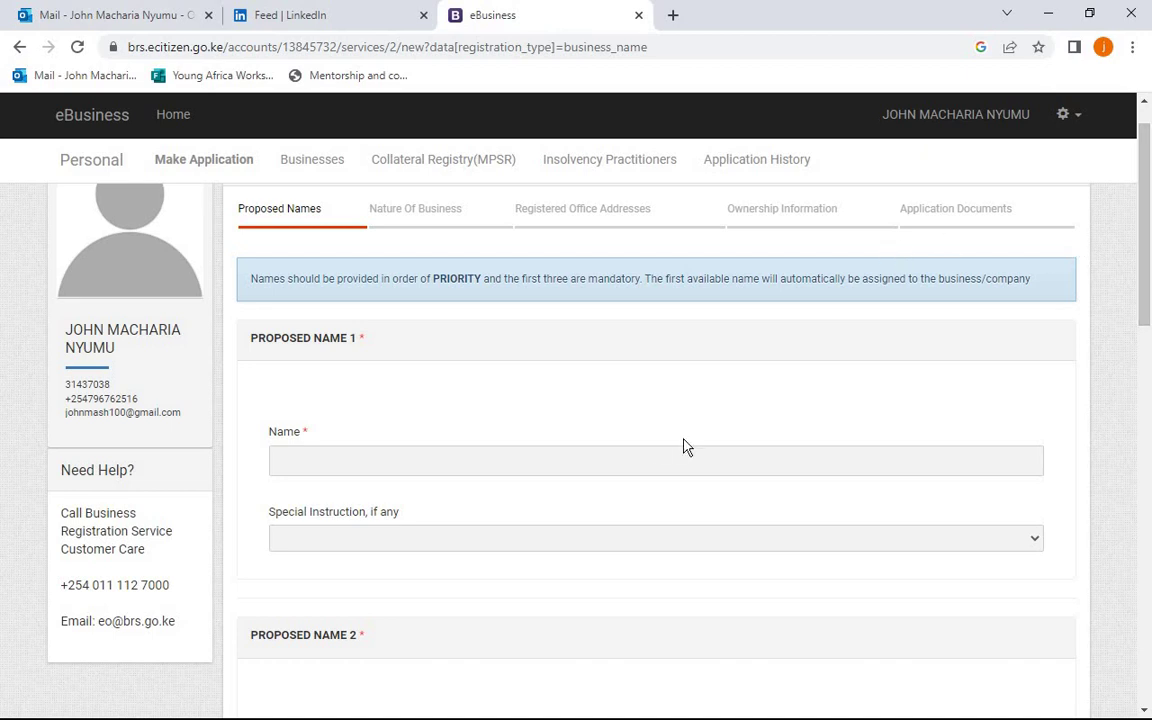
{"action": "left_click", "coordinate": [650, 458]}
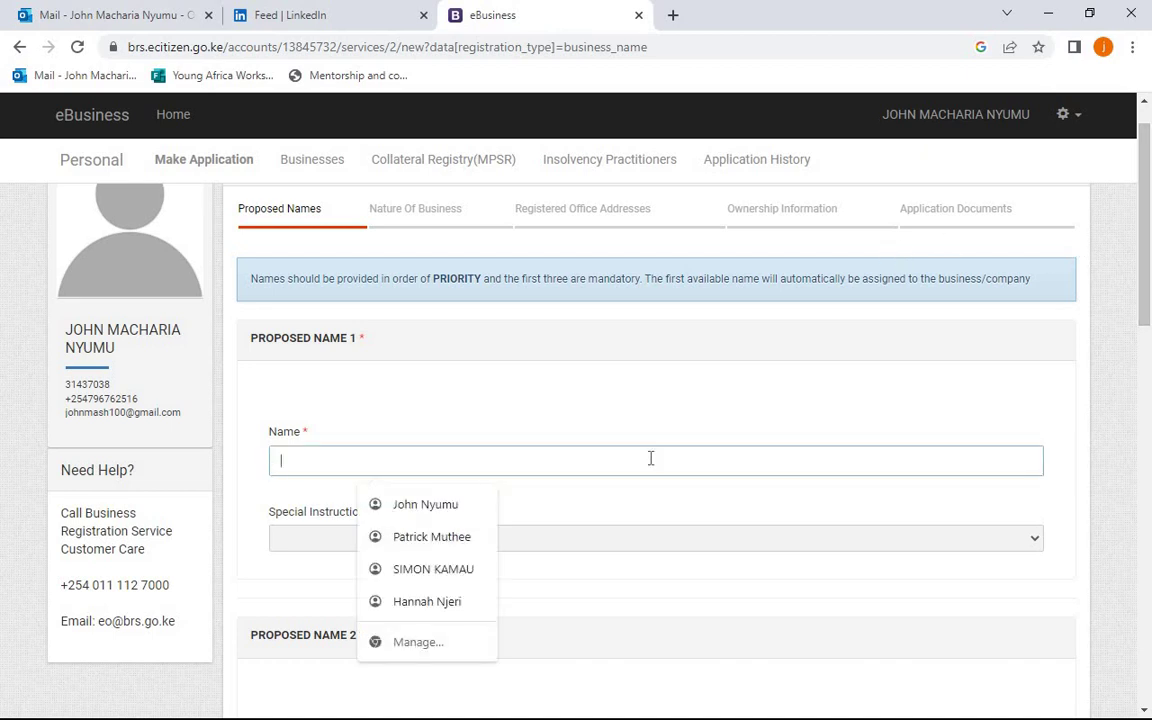
{"action": "type", "text": "vhsjs,"}
{"action": "left_click", "coordinate": [663, 540]}
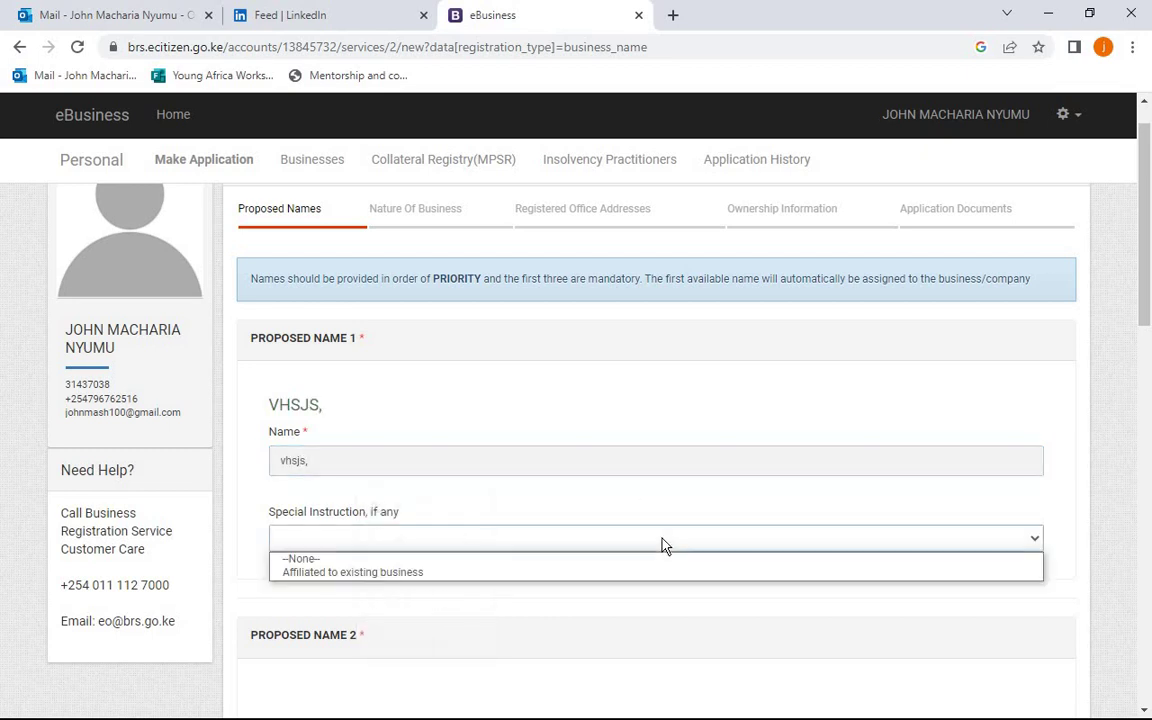
{"action": "left_click", "coordinate": [615, 563]}
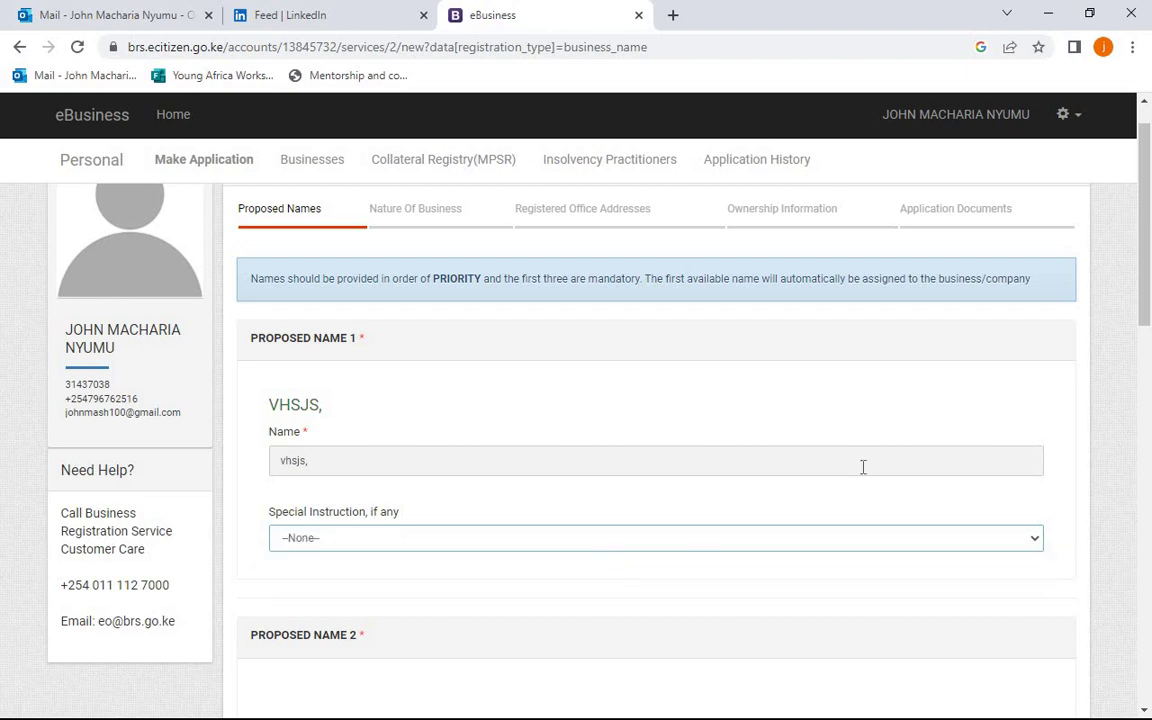
- Enter the second proposed name KAKLWEIOES with special instruction --None--
{"action": "scroll", "coordinate": [1148, 297], "scroll_direction": "down", "scroll_amount": 2}
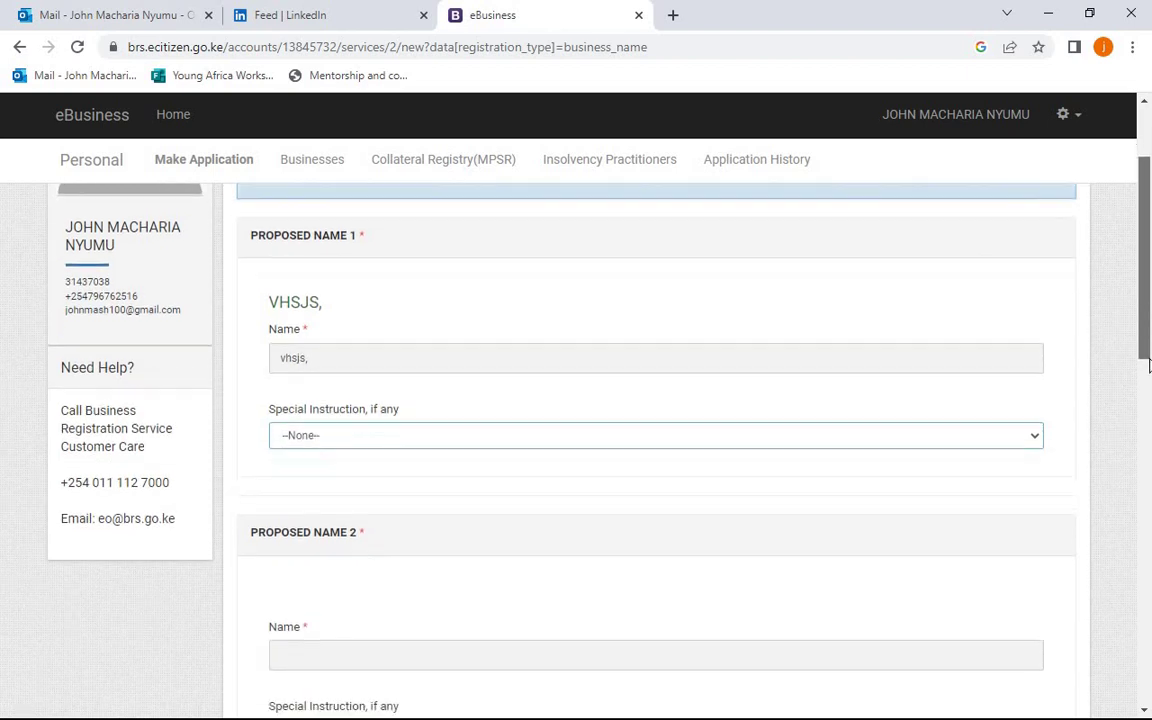
{"action": "left_click", "coordinate": [700, 555]}
{"action": "type", "text": "kaklweioes"}
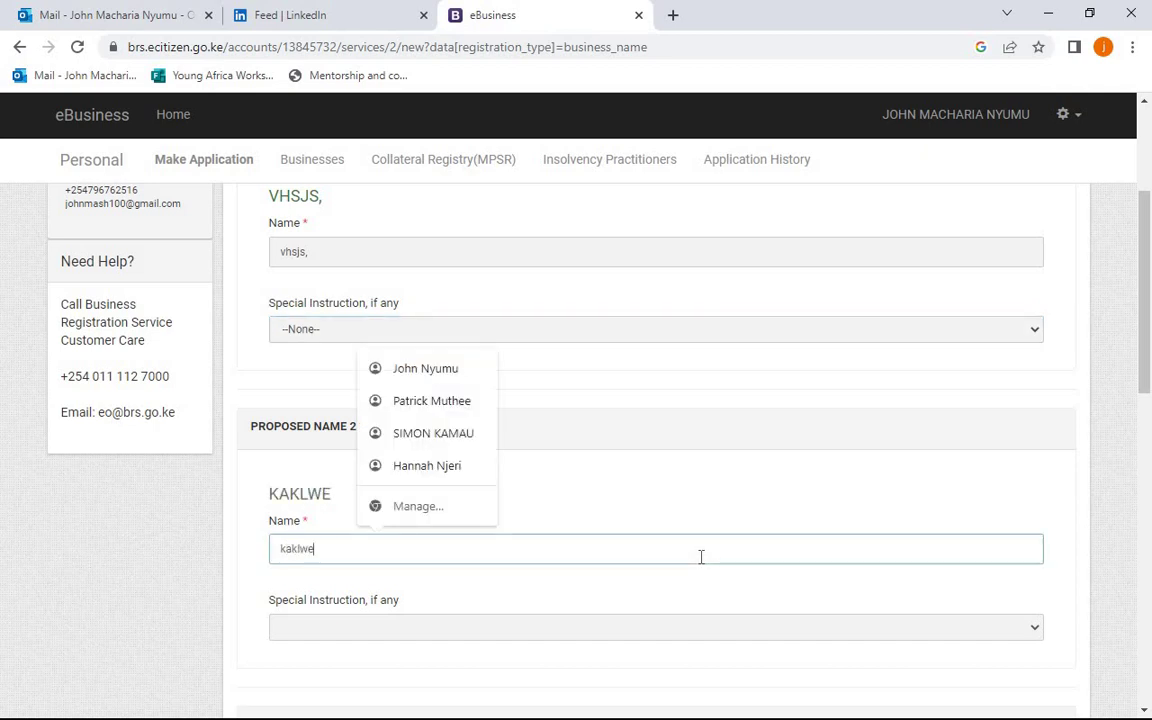
{"action": "left_click", "coordinate": [790, 628]}
{"action": "left_click", "coordinate": [702, 649]}
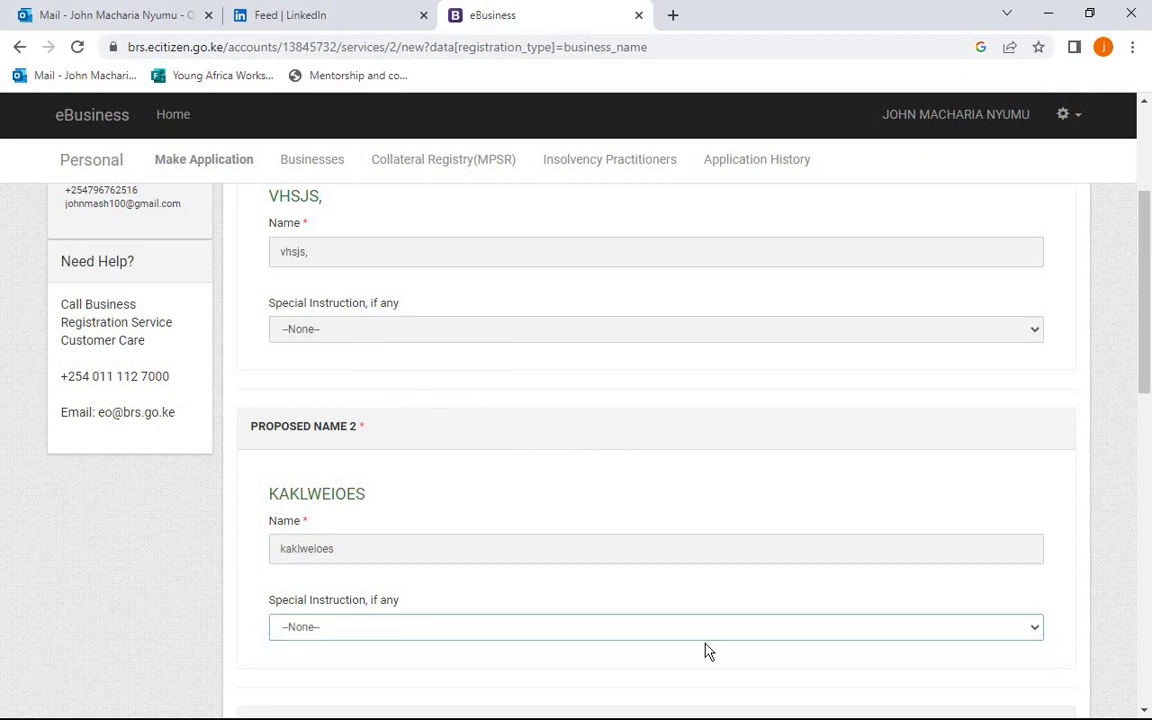
- Add the third name JKASK with --None-- instruction and save the proposed names
{"action": "left_click_drag", "start_coordinate": [1146, 368], "coordinate": [1148, 440]}
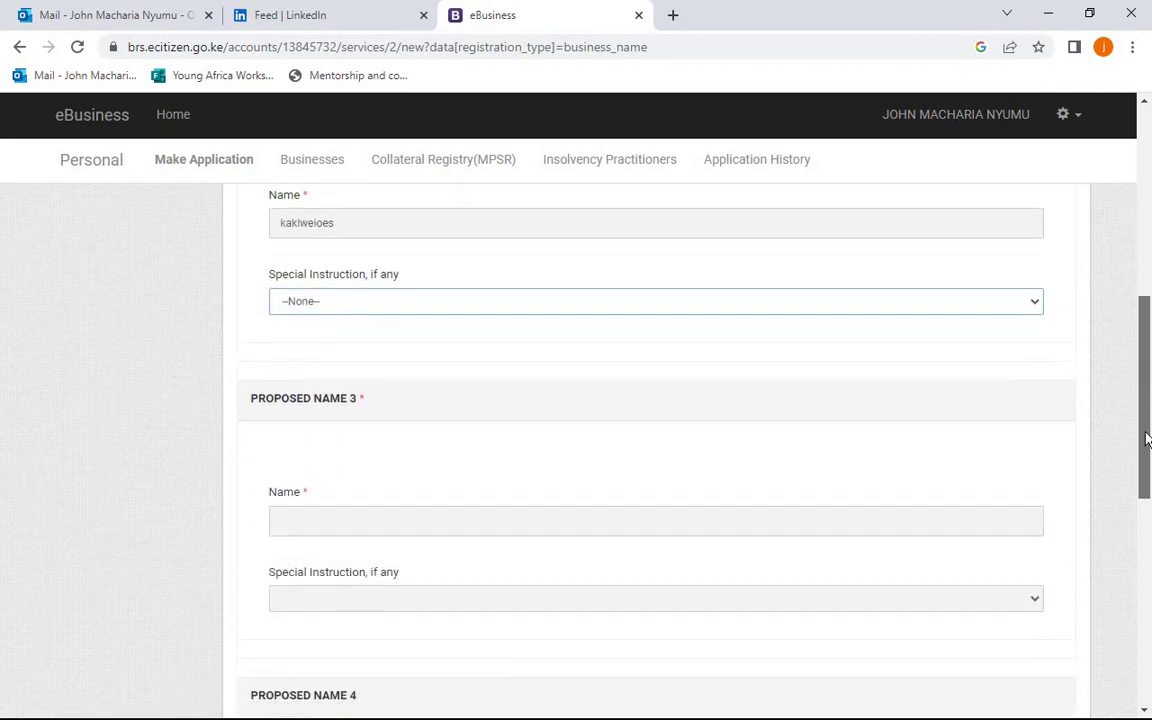
{"action": "left_click", "coordinate": [794, 525]}
{"action": "type", "text": "jkask"}
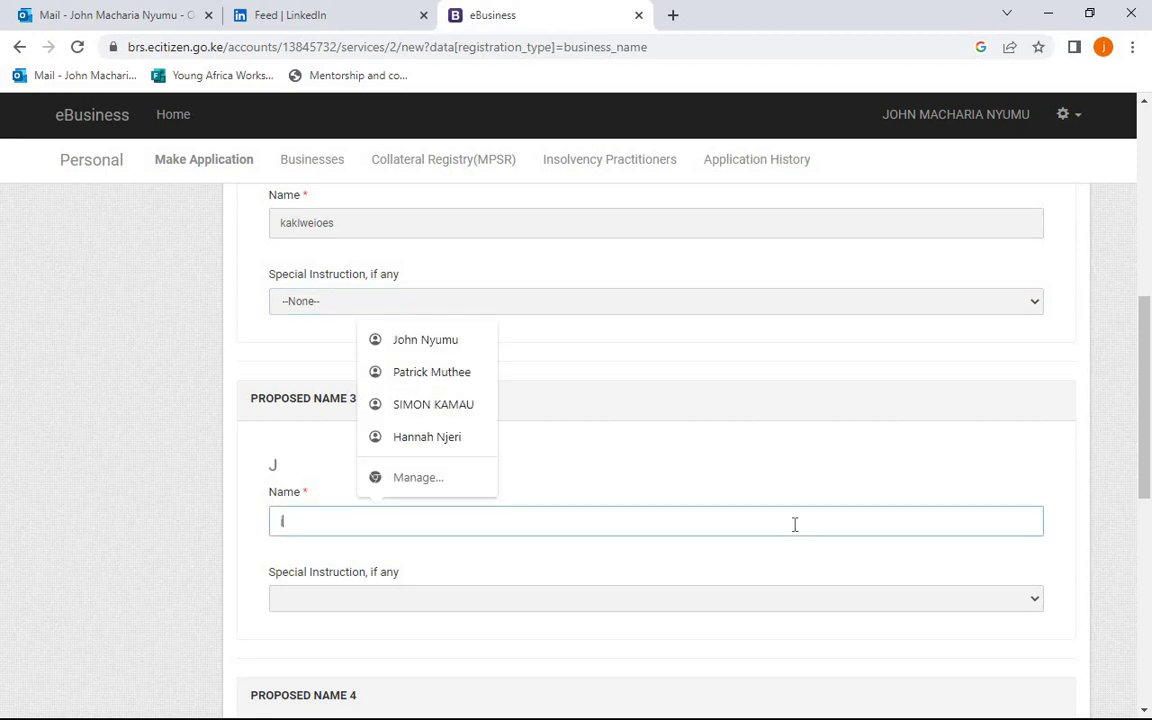
{"action": "left_click", "coordinate": [784, 606]}
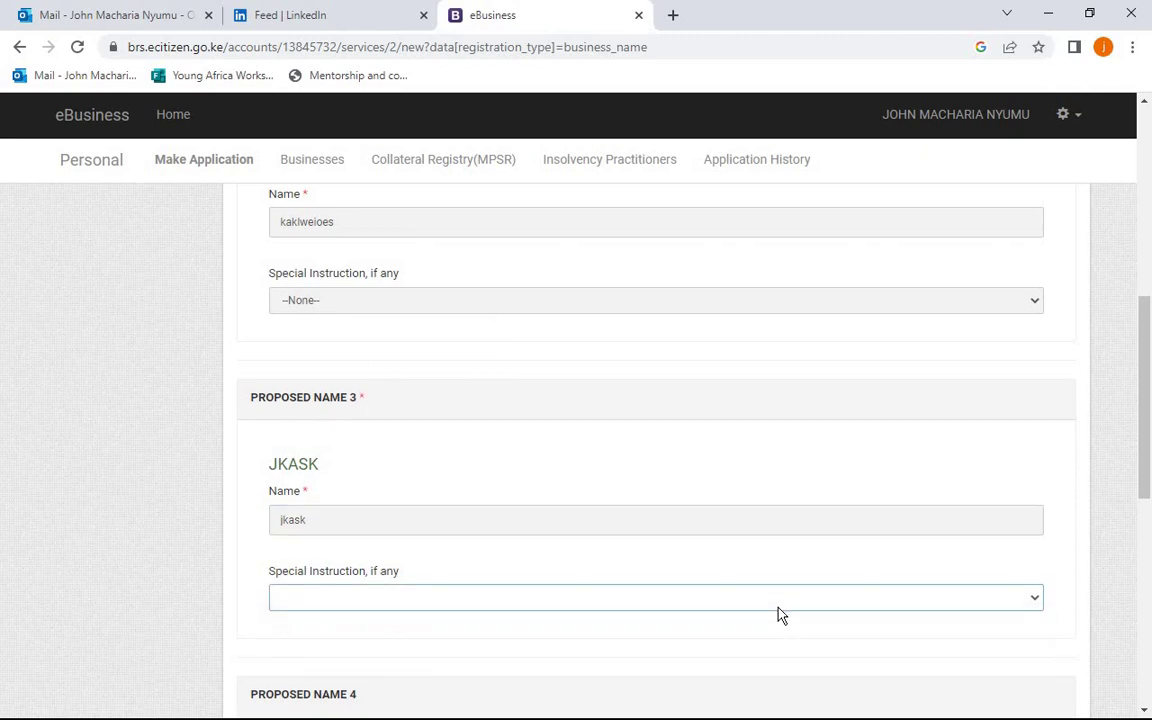
{"action": "scroll", "coordinate": [769, 535], "scroll_direction": "down", "scroll_amount": 2}
{"action": "scroll", "coordinate": [772, 535], "scroll_direction": "up", "scroll_amount": 6}
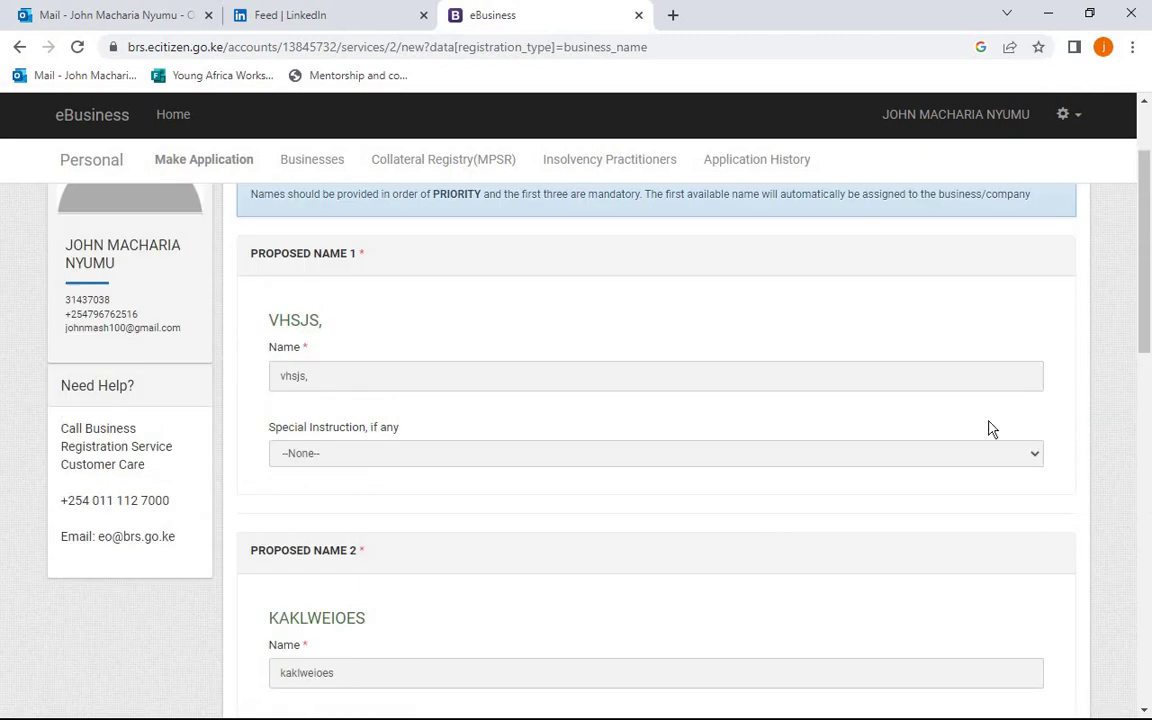
{"action": "left_click_drag", "start_coordinate": [1146, 303], "coordinate": [1142, 476]}
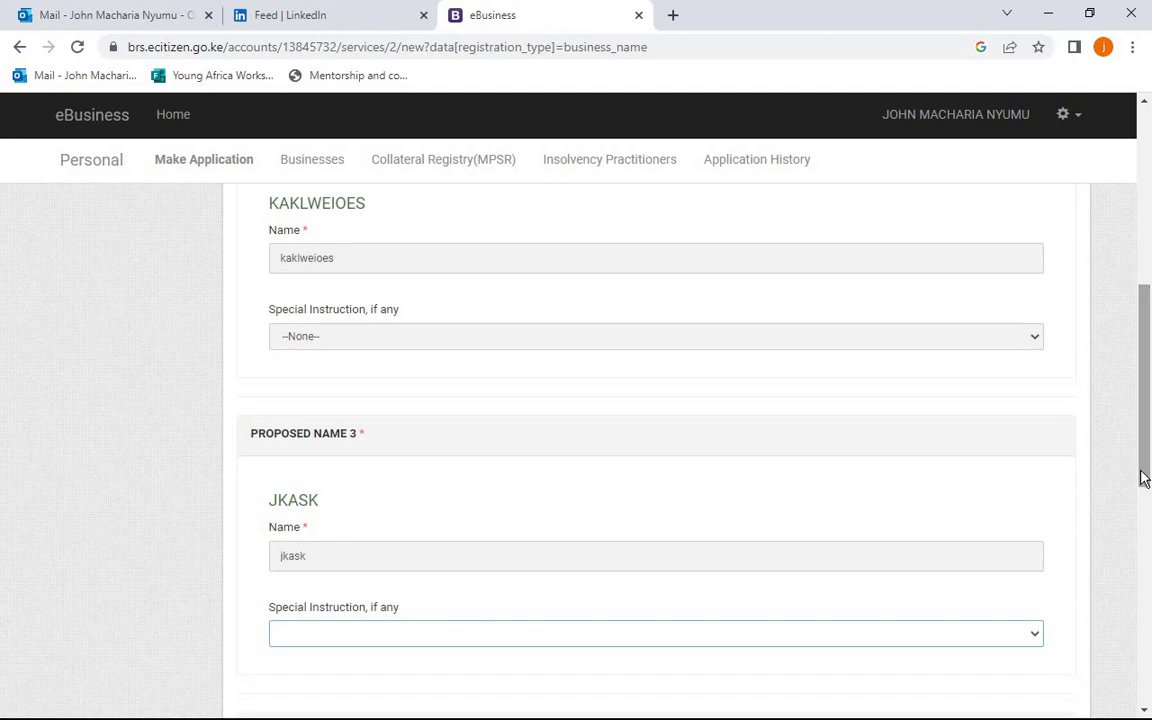
{"action": "left_click", "coordinate": [1003, 636]}
{"action": "left_click", "coordinate": [960, 663]}
{"action": "left_click_drag", "start_coordinate": [1147, 374], "coordinate": [1149, 590]}
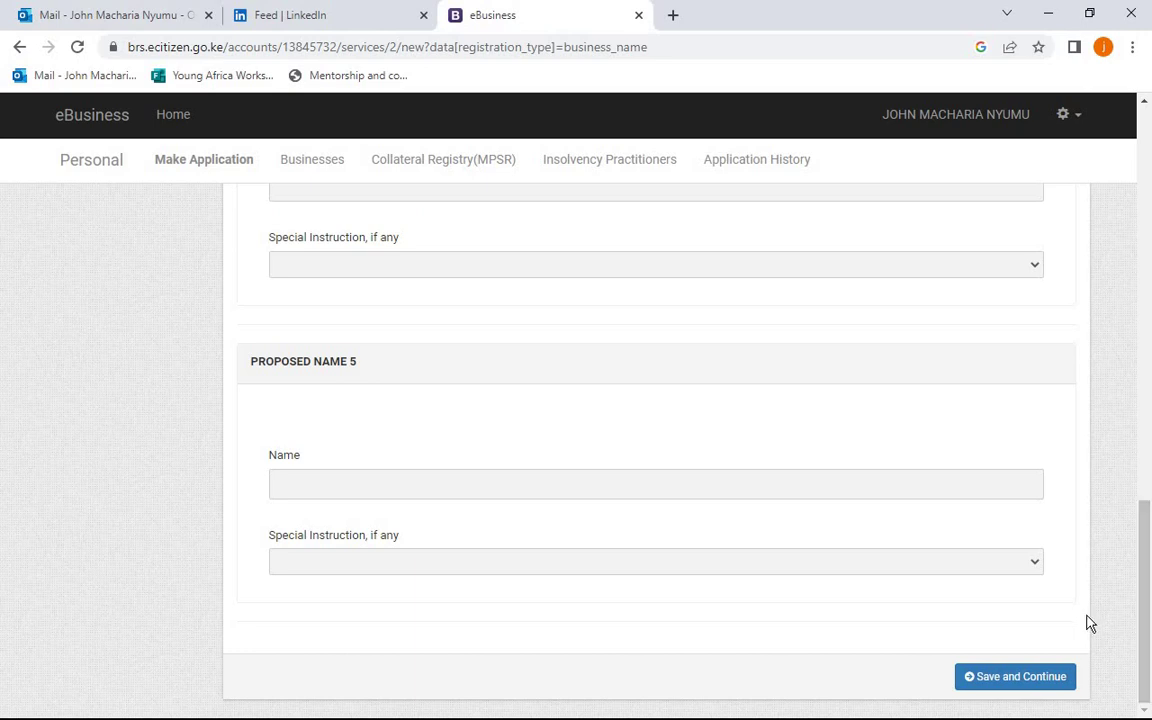
{"action": "left_click", "coordinate": [1057, 689]}
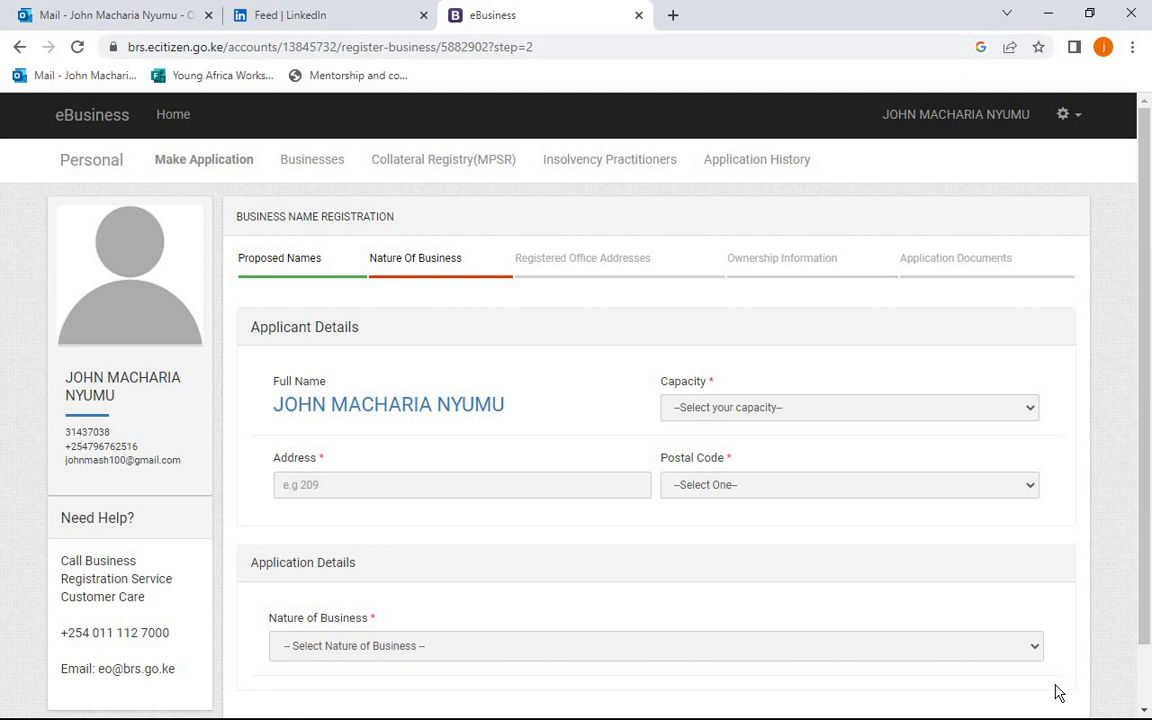
- Choose Proprietor as capacity, enter address 1, and pick postal code 00100 - G.P.O NAIROBI
{"action": "left_click", "coordinate": [949, 414]}
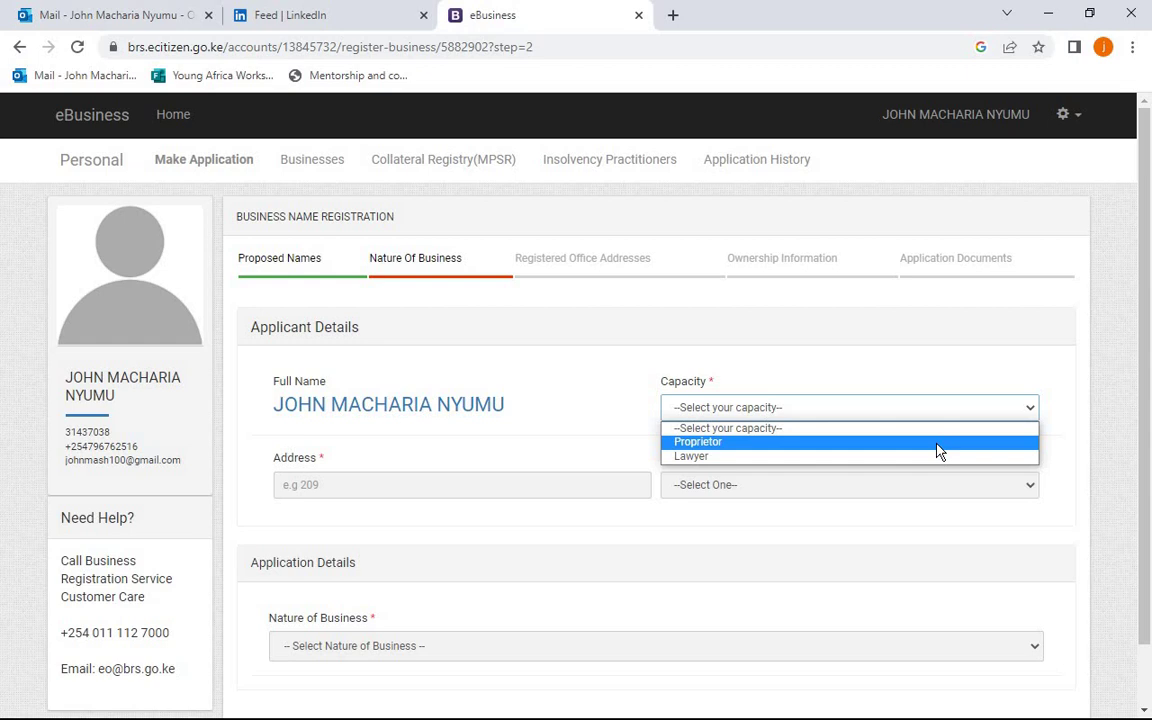
{"action": "left_click", "coordinate": [855, 443]}
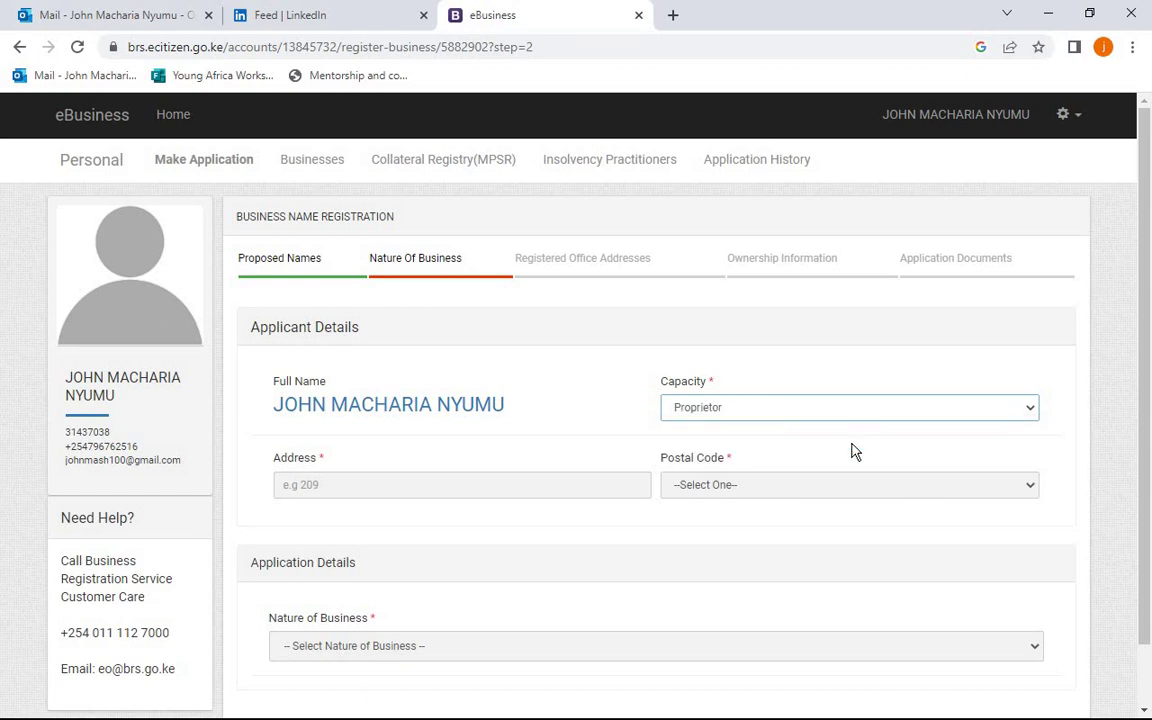
{"action": "left_click", "coordinate": [552, 492]}
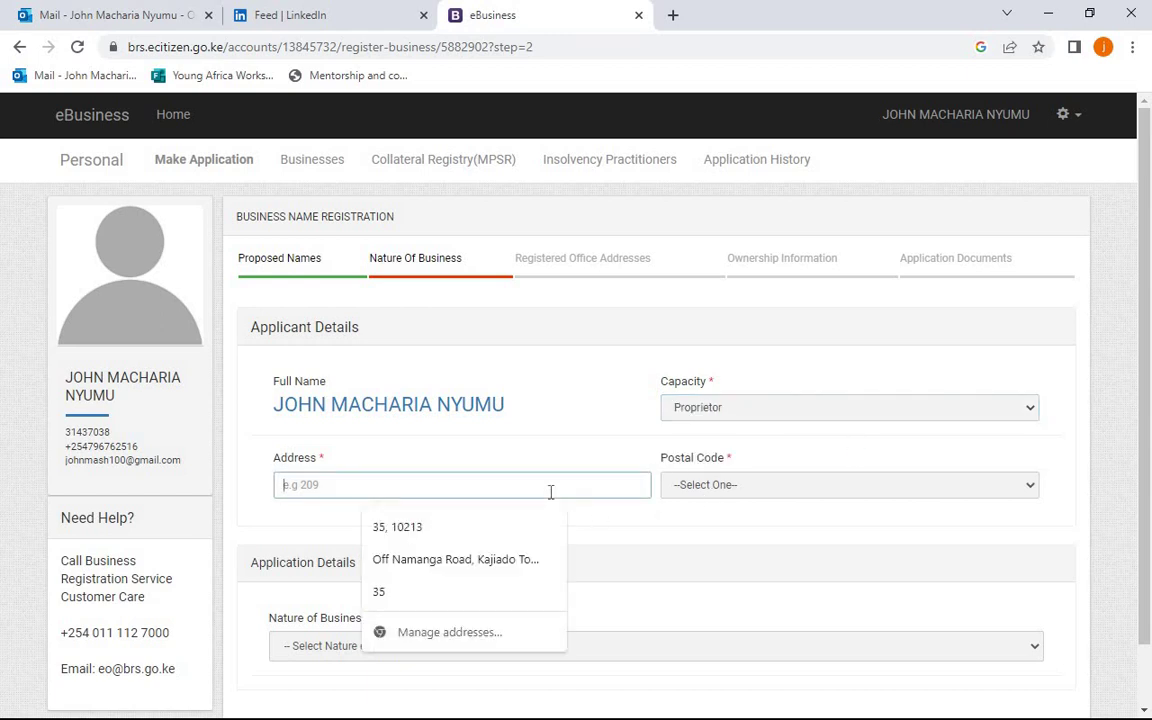
{"action": "type", "text": "1"}
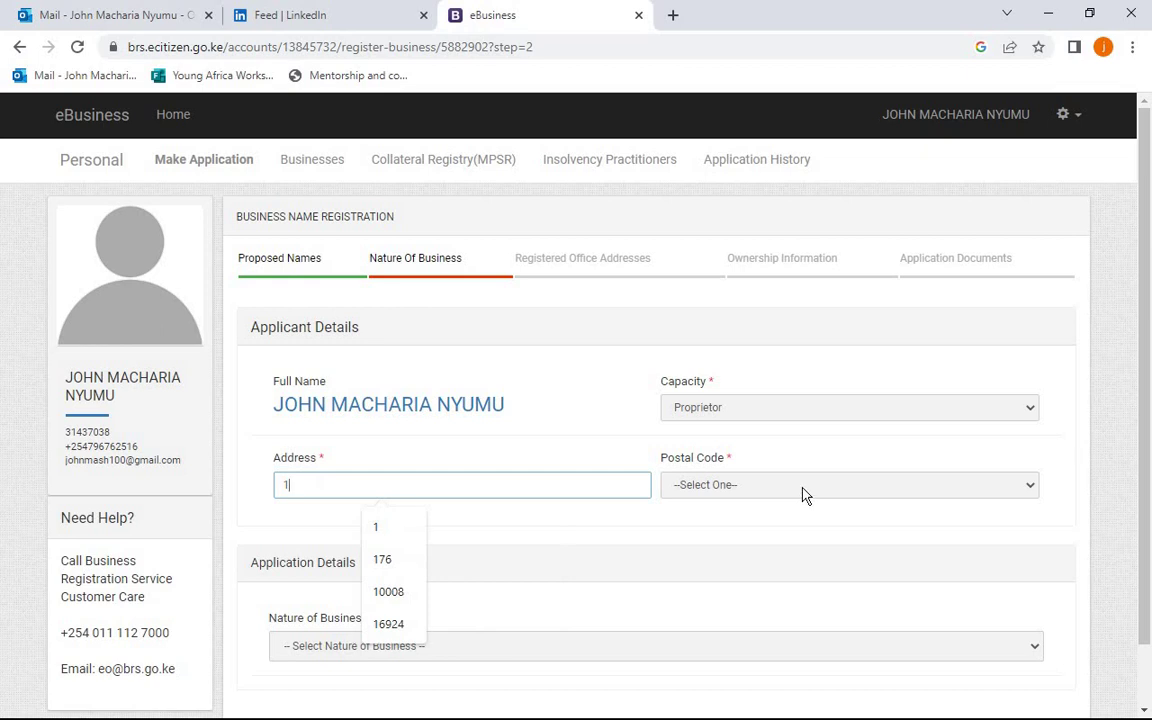
{"action": "left_click", "coordinate": [805, 493]}
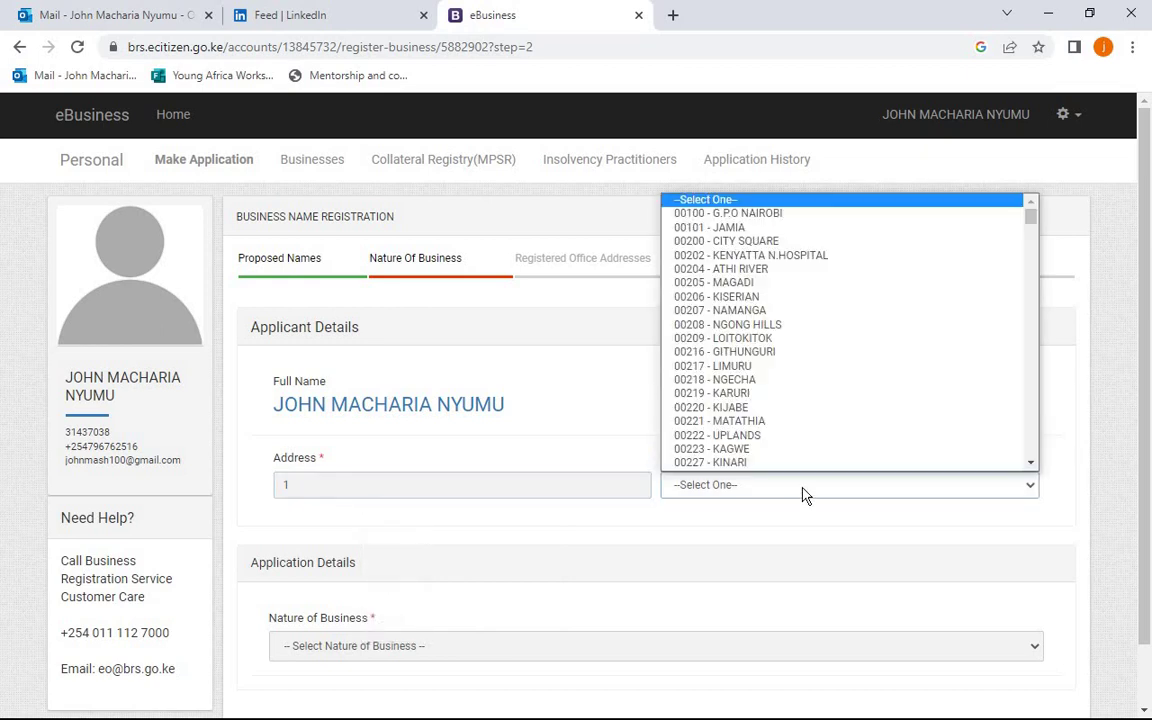
{"action": "left_click", "coordinate": [758, 214]}
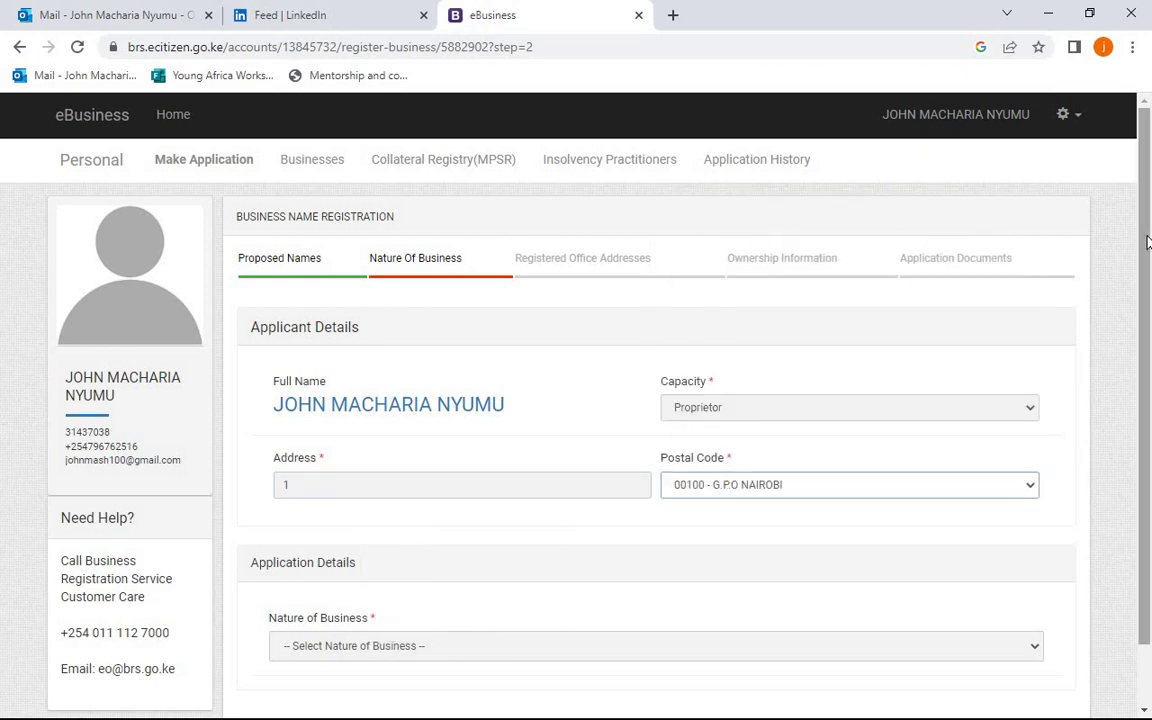
{"action": "left_click_drag", "start_coordinate": [1147, 248], "coordinate": [1147, 370]}
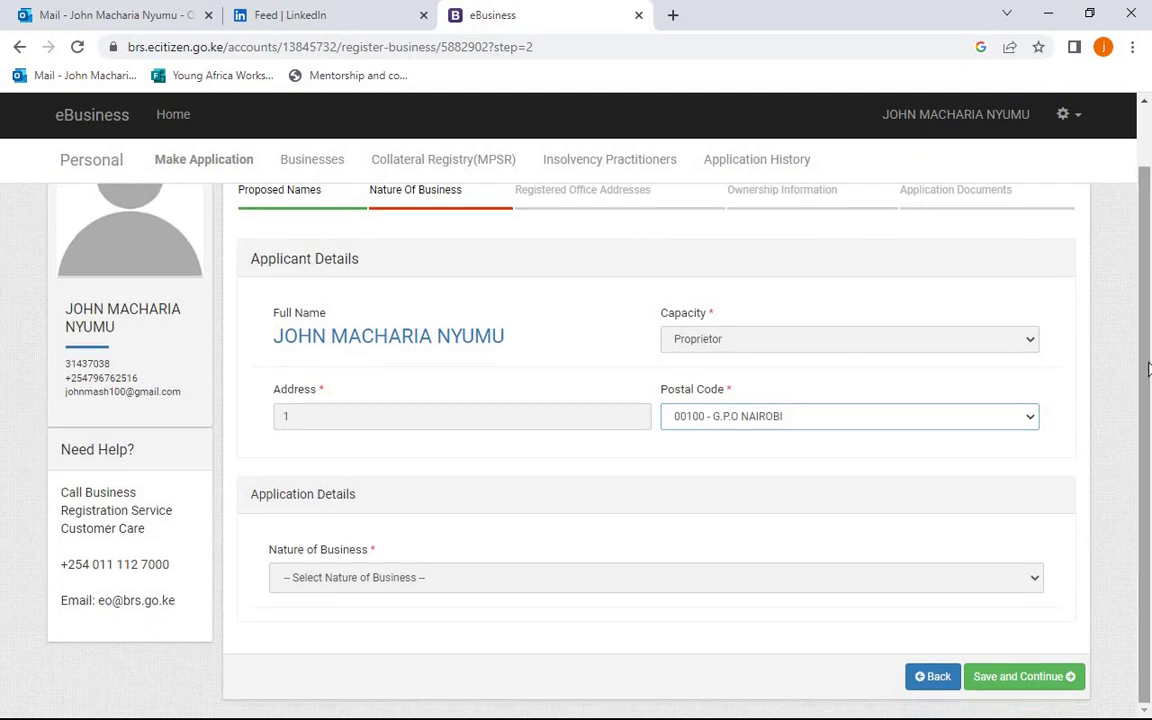
{"action": "left_click", "coordinate": [1043, 589]}
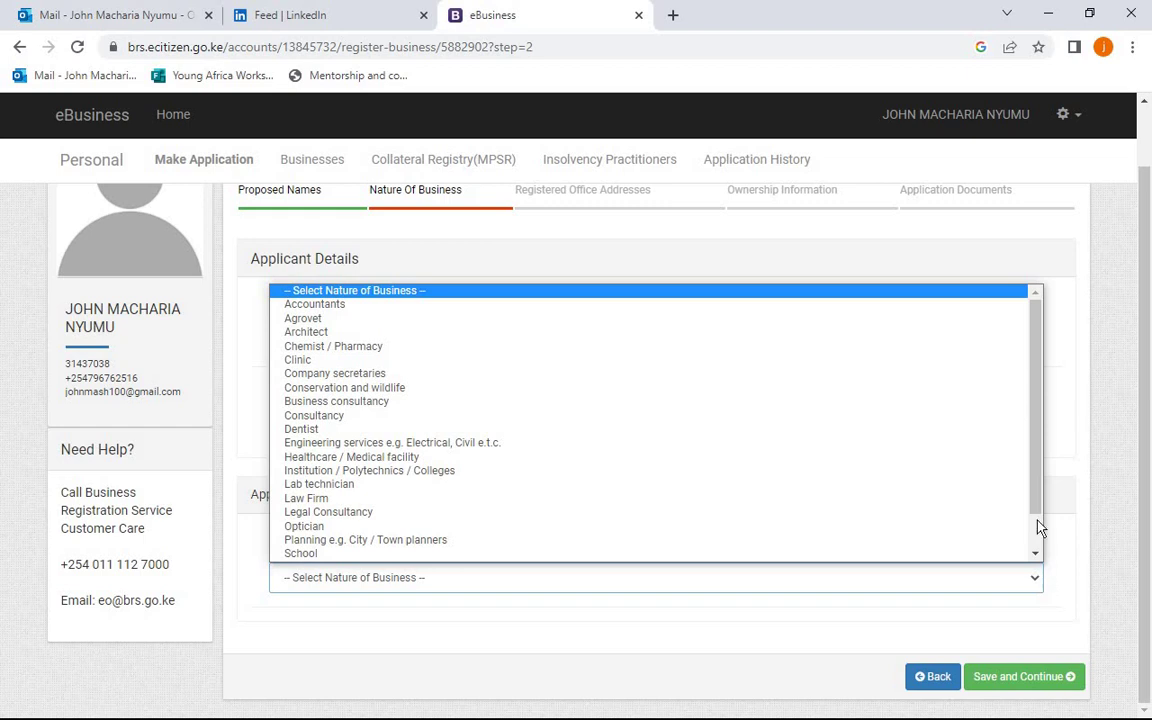
- Try Accountants, then Chemist / Pharmacy as nature of business, cancelling the certificate file picker
{"action": "left_click", "coordinate": [1040, 533]}
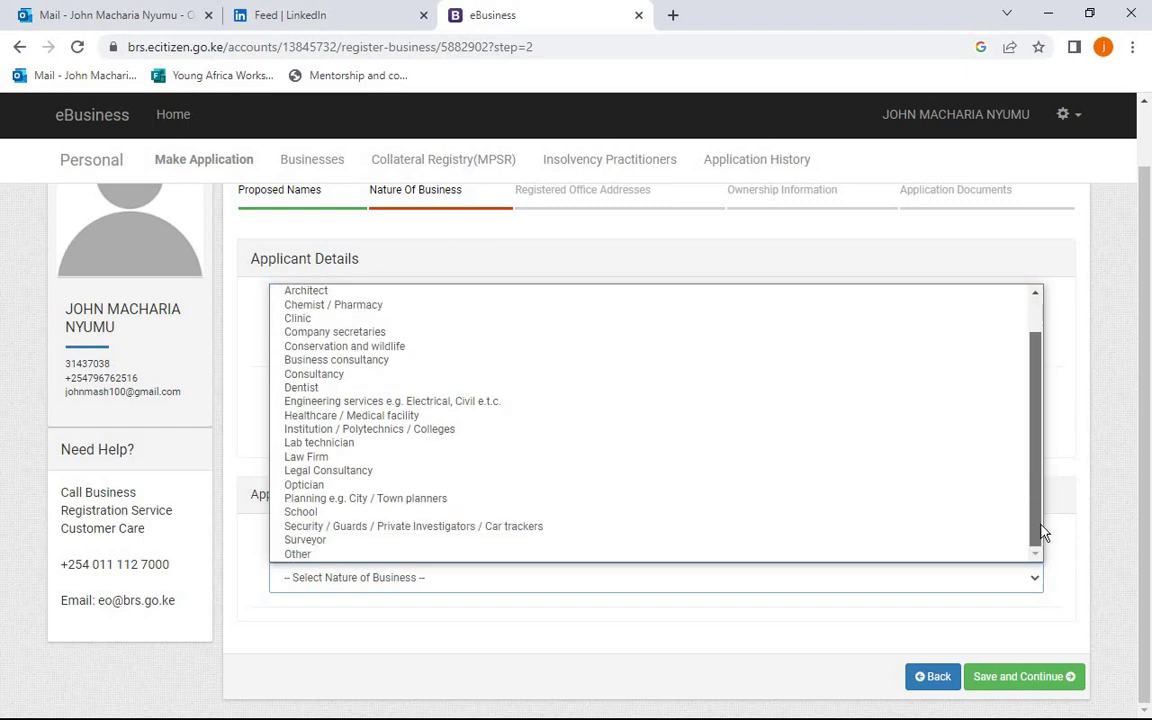
{"action": "scroll", "coordinate": [930, 420], "scroll_direction": "up", "scroll_amount": 2}
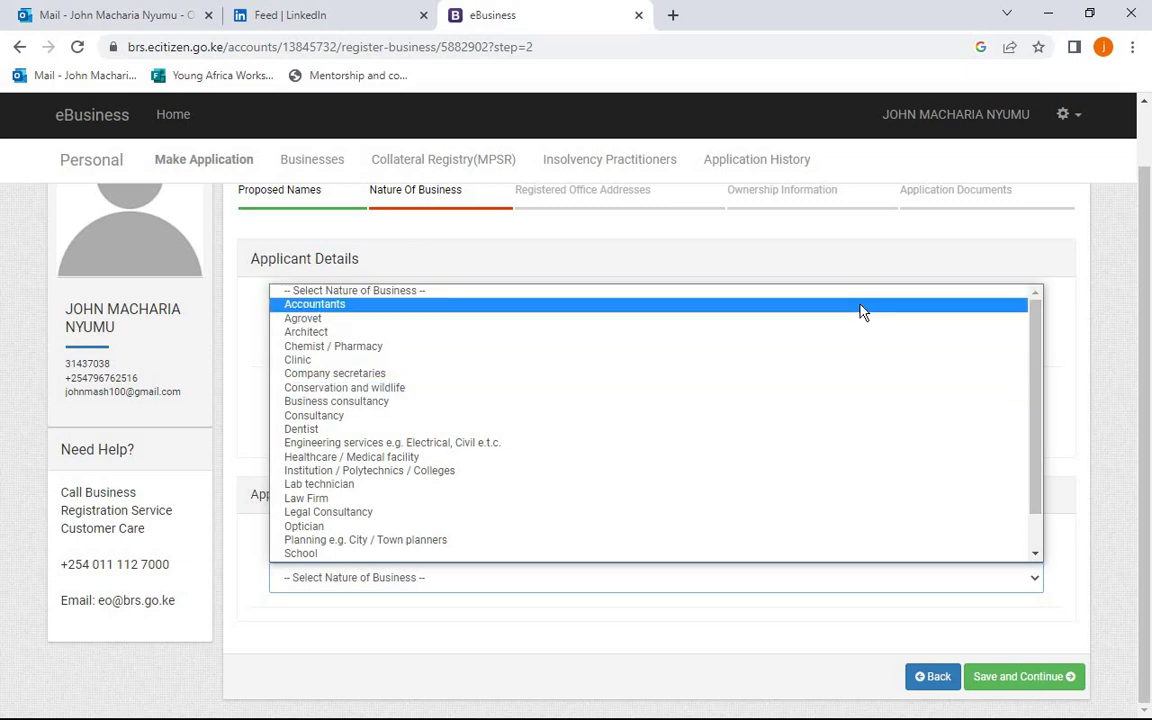
{"action": "left_click", "coordinate": [860, 306]}
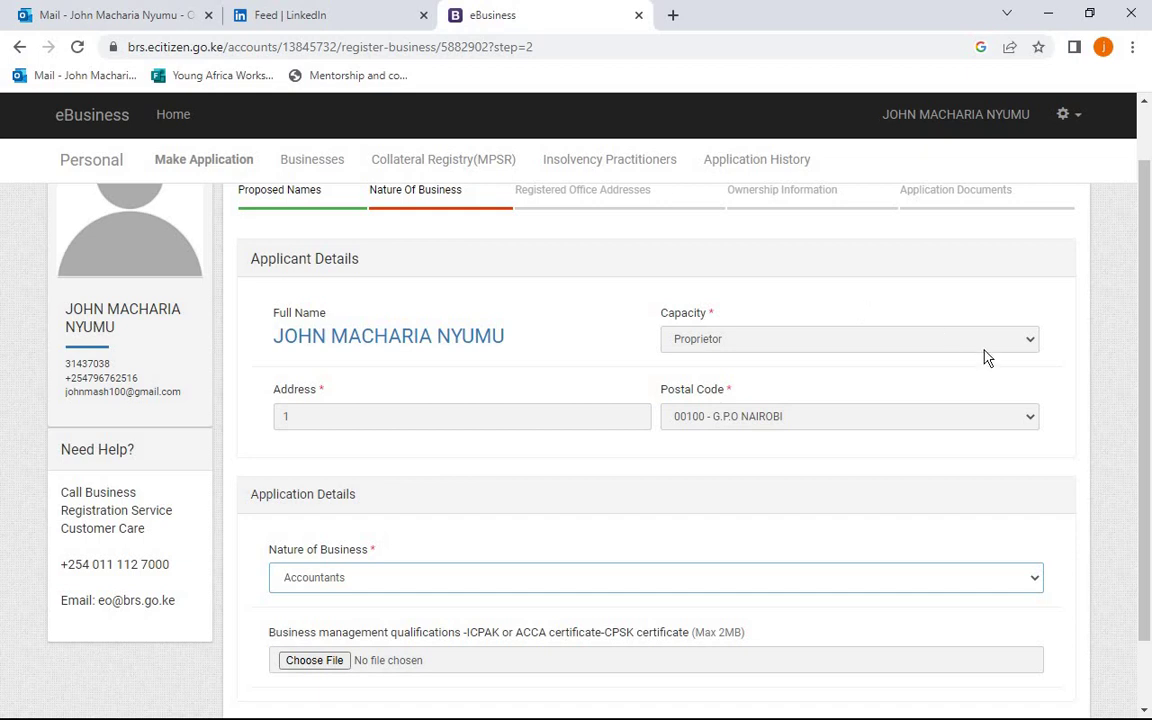
{"action": "scroll", "coordinate": [1148, 358], "scroll_direction": "down", "scroll_amount": 2}
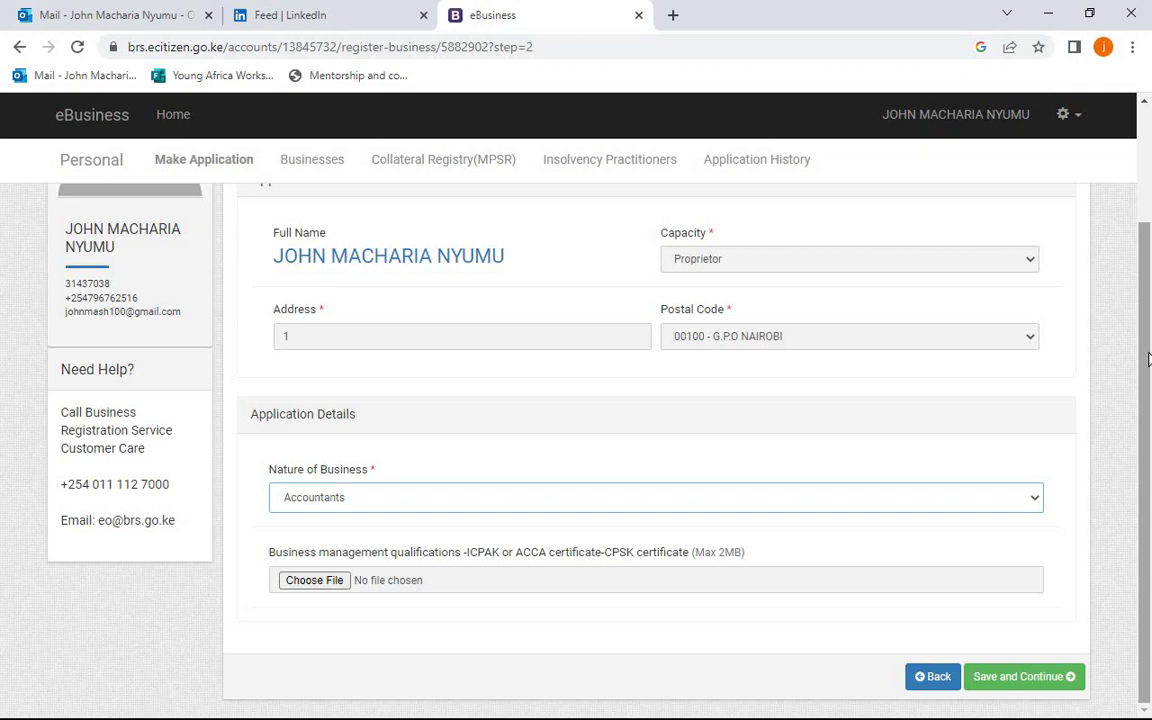
{"action": "left_click", "coordinate": [1033, 500]}
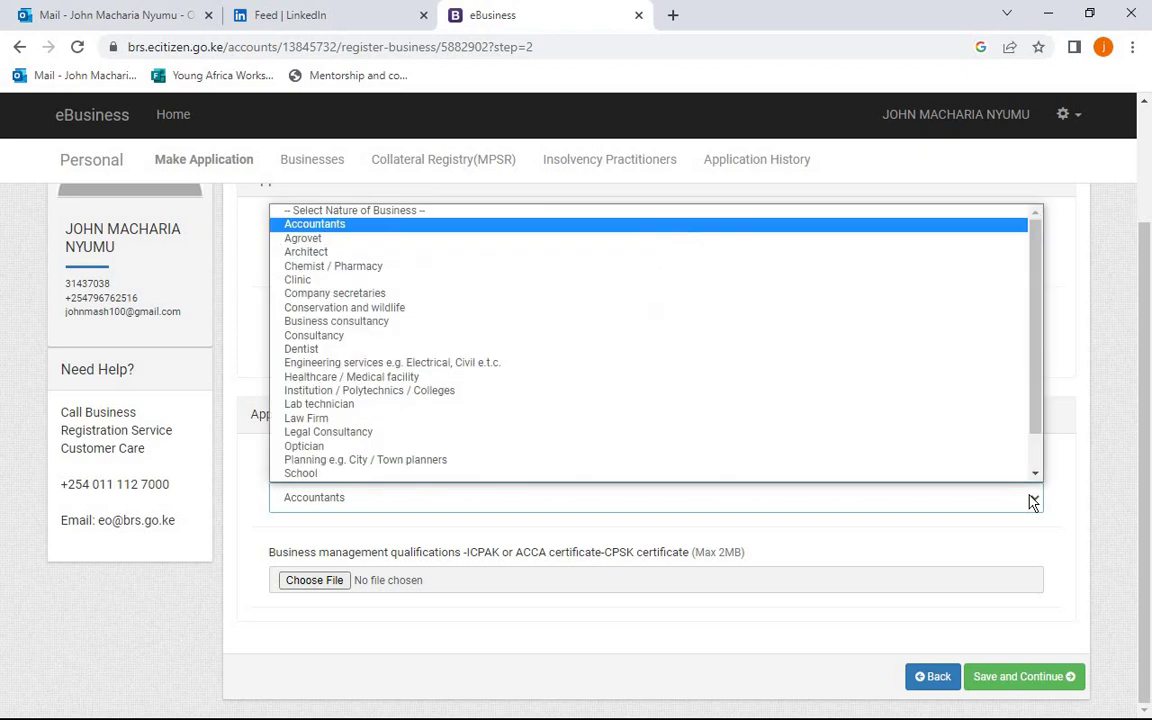
{"action": "left_click", "coordinate": [912, 267]}
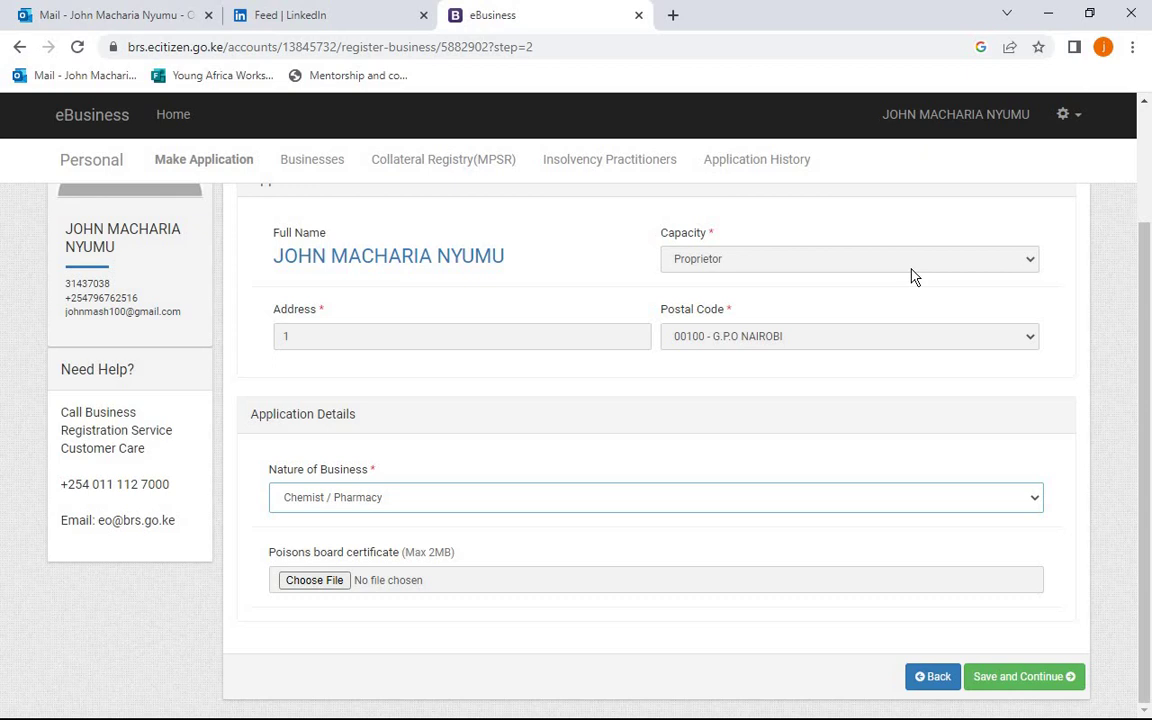
{"action": "left_click", "coordinate": [838, 582]}
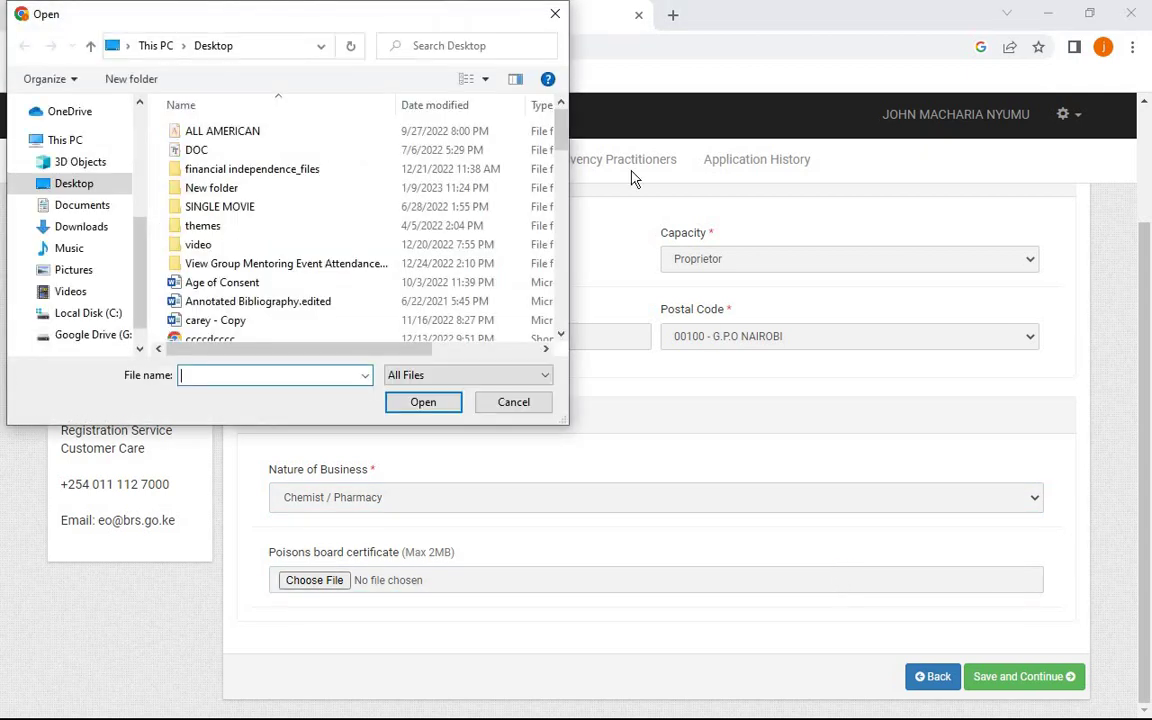
{"action": "left_click", "coordinate": [557, 17]}
- Select Consultancy as the nature of business and save the step
{"action": "left_click", "coordinate": [841, 509]}
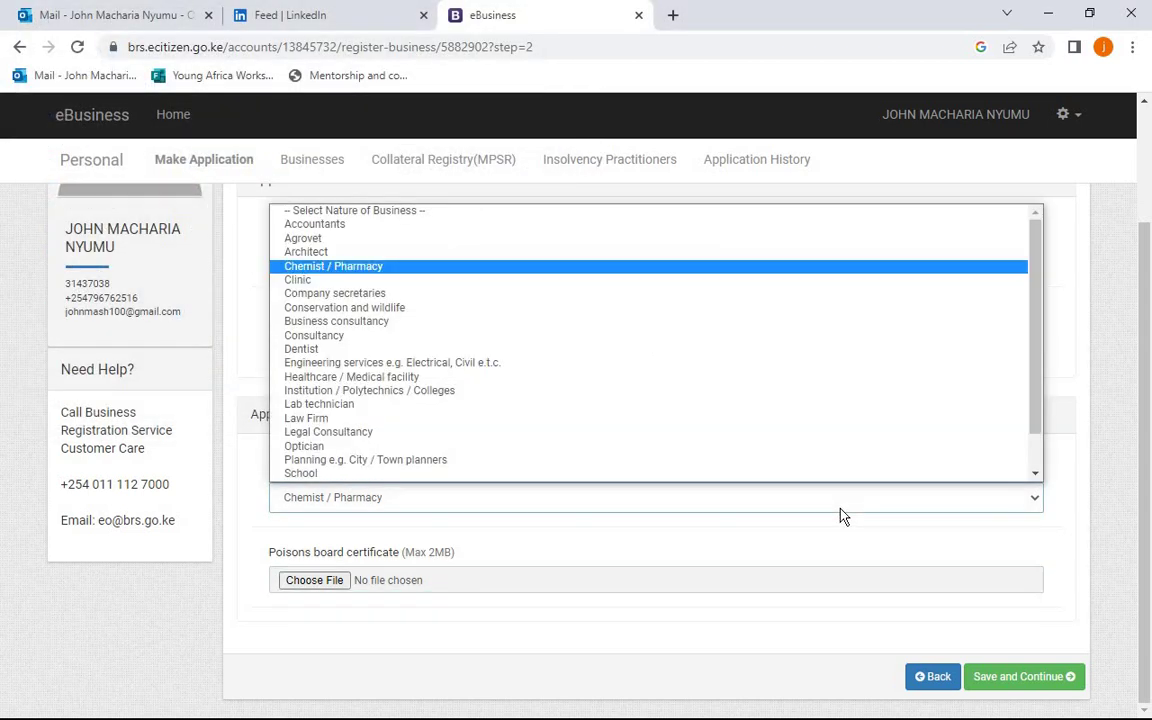
{"action": "scroll", "coordinate": [790, 390], "scroll_direction": "down", "scroll_amount": 1}
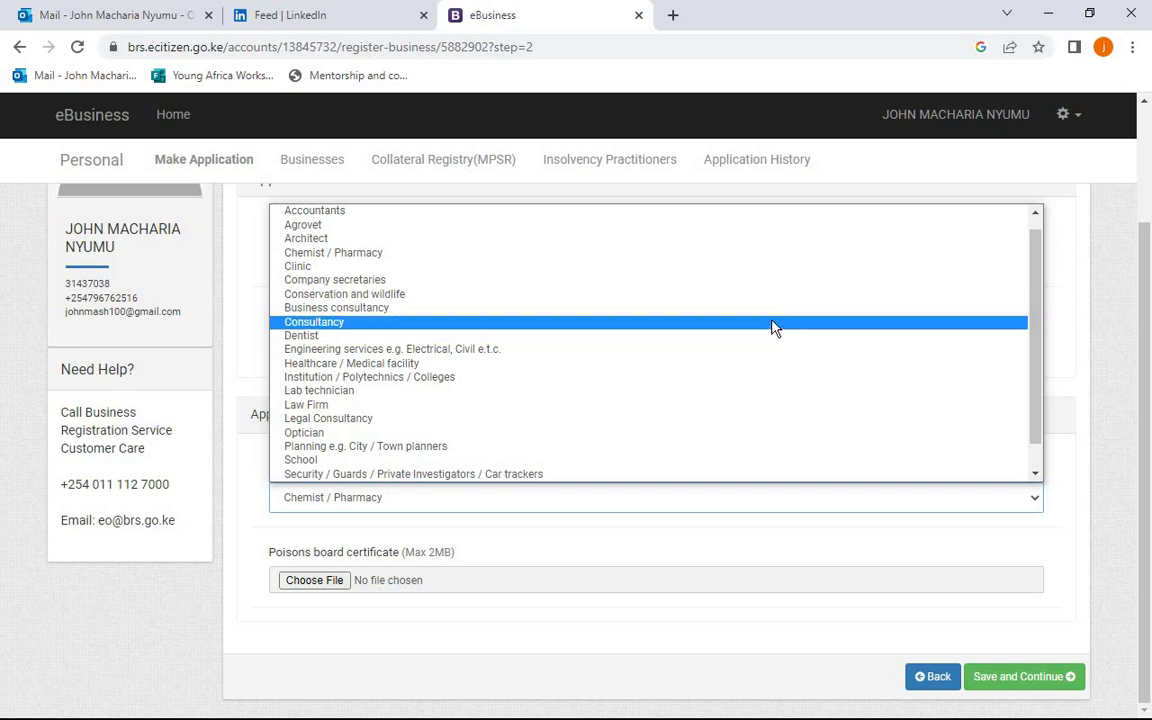
{"action": "left_click", "coordinate": [773, 322]}
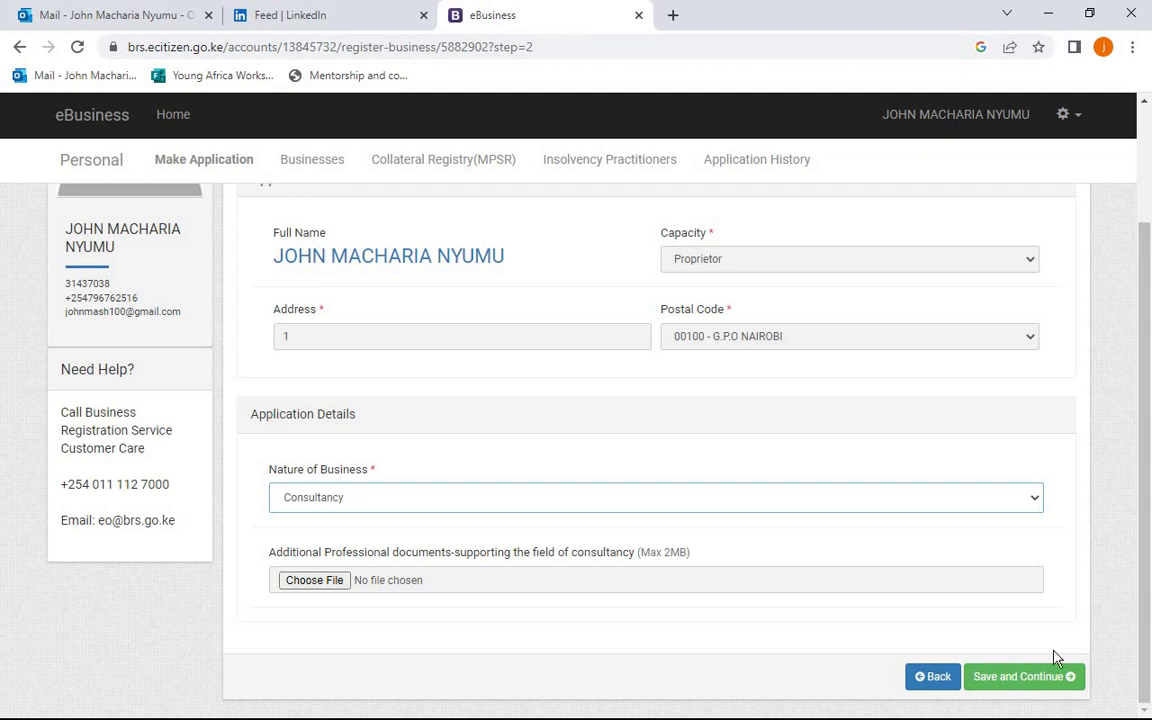
{"action": "left_click", "coordinate": [1047, 680]}
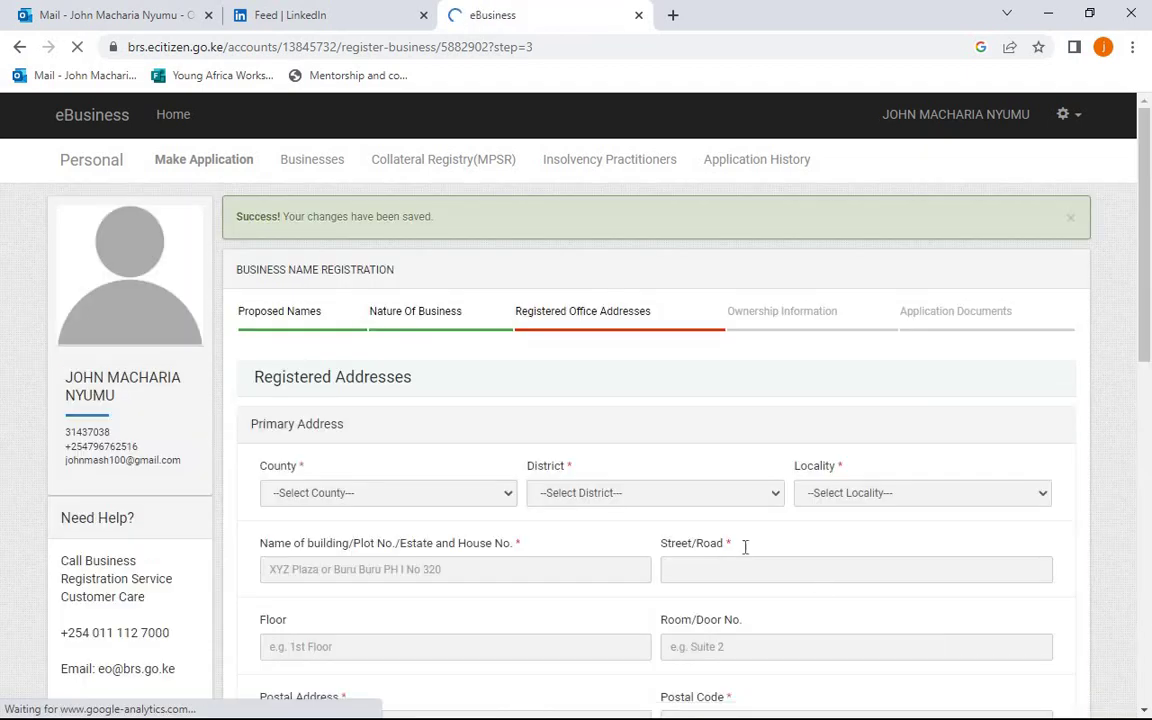
- Go back to the Nature Of Business step and open its dropdown, still showing Consultancy
{"action": "left_click", "coordinate": [441, 320]}
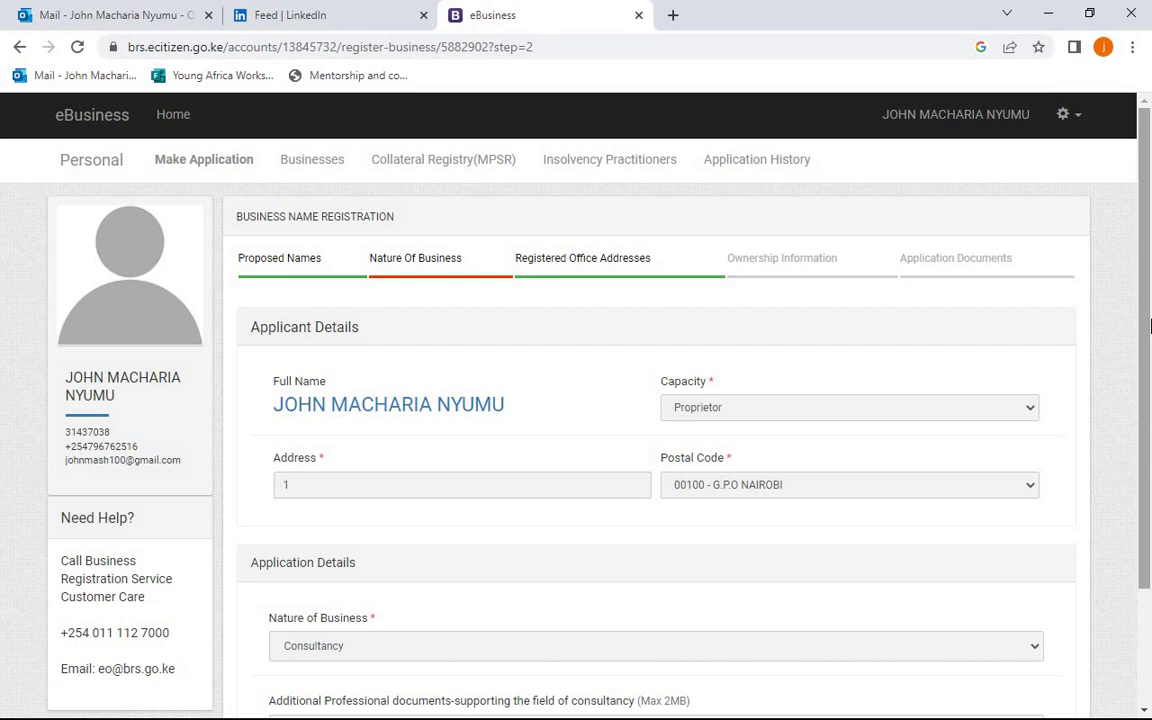
{"action": "left_click_drag", "start_coordinate": [1150, 325], "coordinate": [1150, 540]}
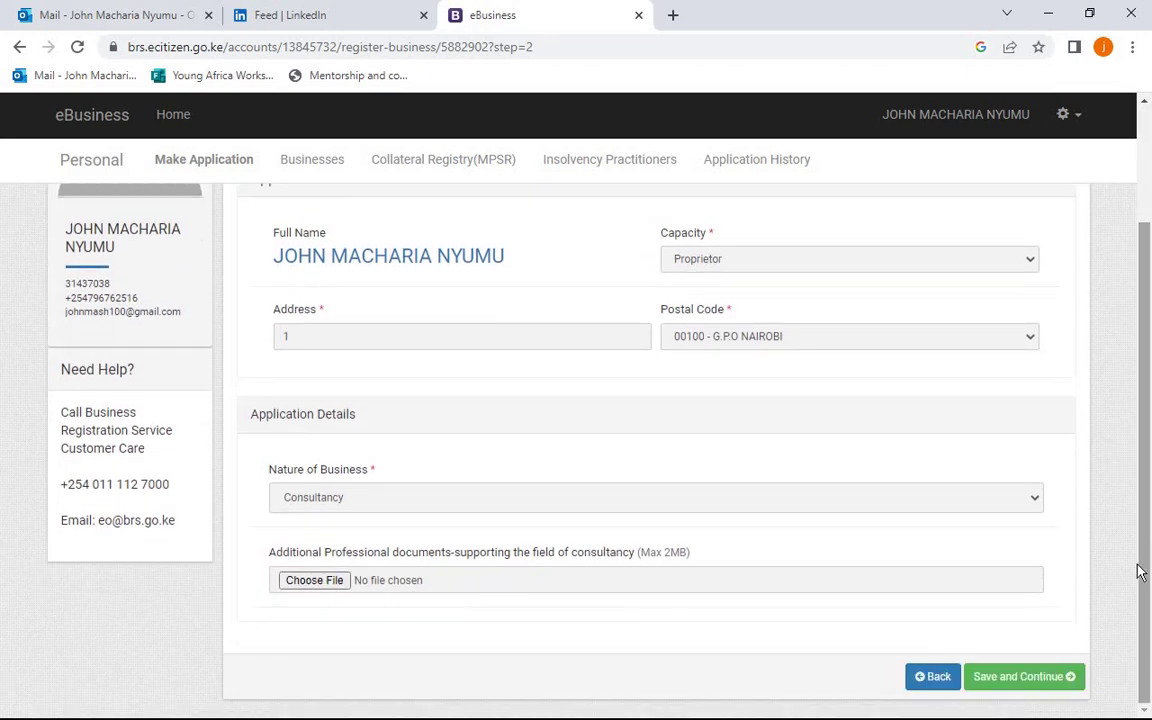
{"action": "left_click", "coordinate": [1031, 506]}
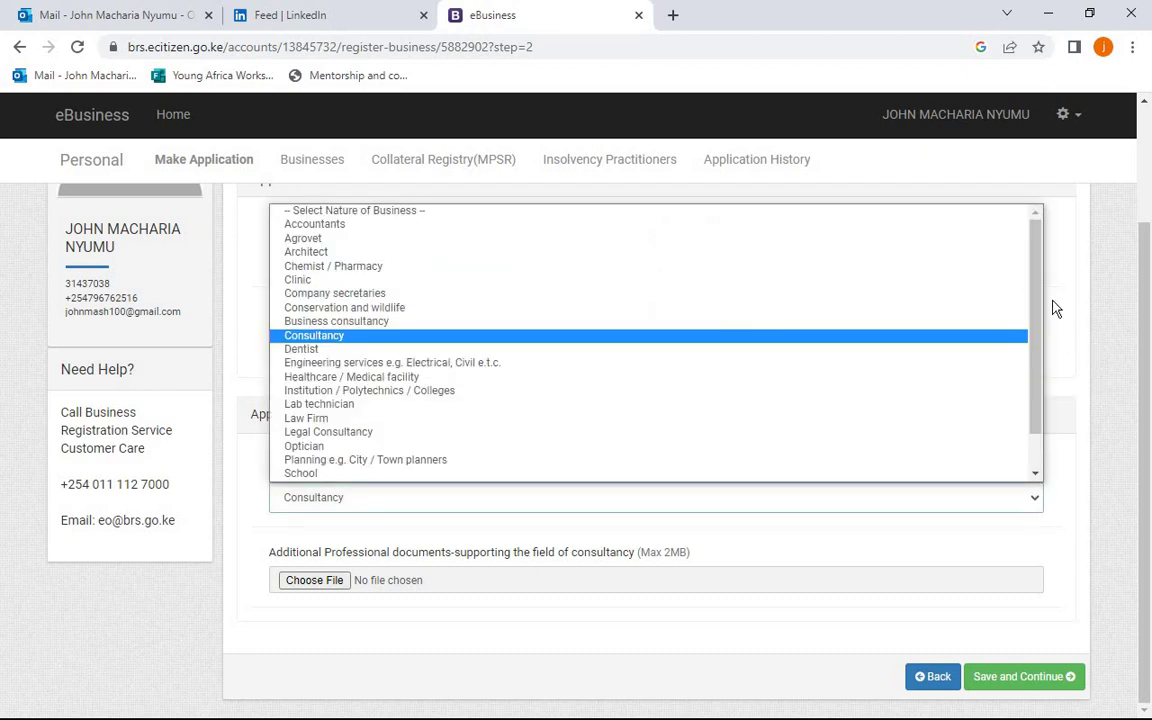
{"action": "left_click_drag", "start_coordinate": [1039, 316], "coordinate": [1046, 397]}
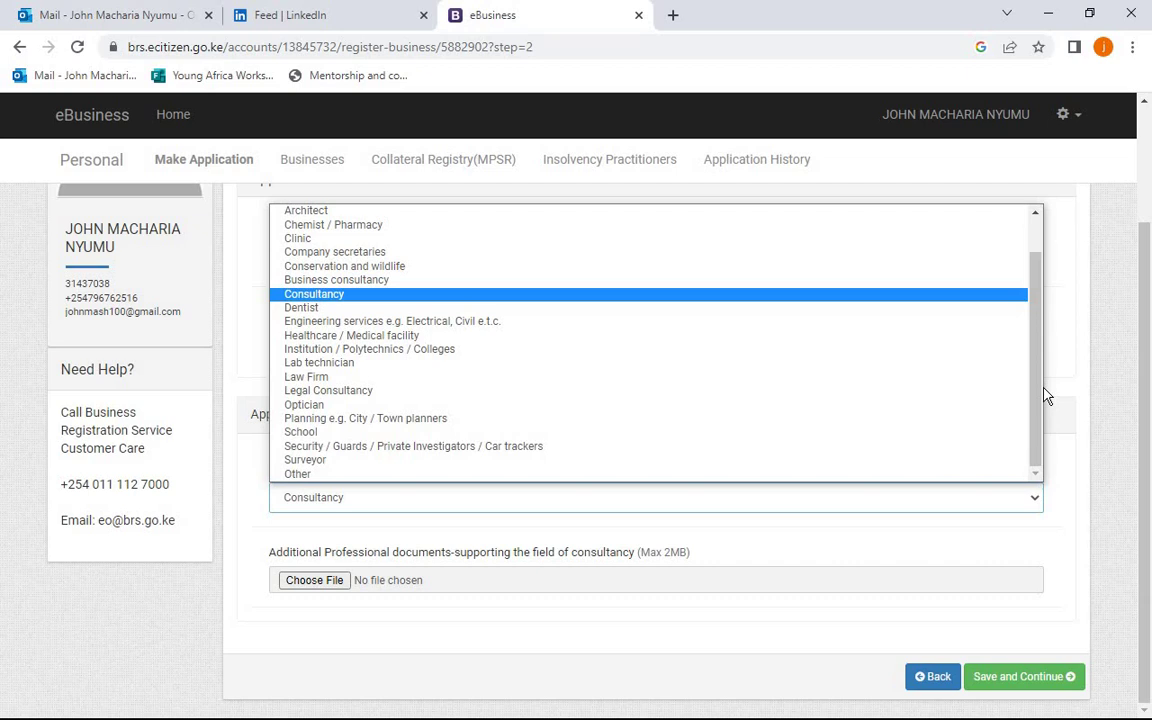
- Choose Other as nature of business, describe it as 'Supply of Ceresls', and save
{"action": "left_click", "coordinate": [811, 475]}
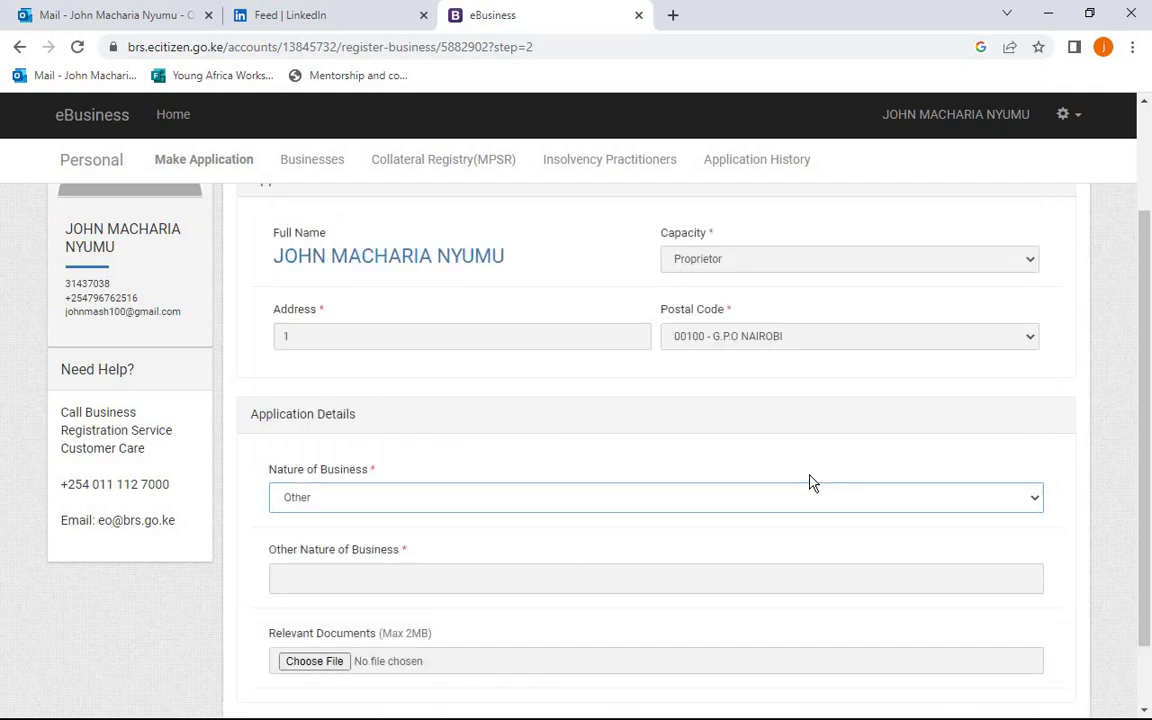
{"action": "left_click", "coordinate": [743, 566]}
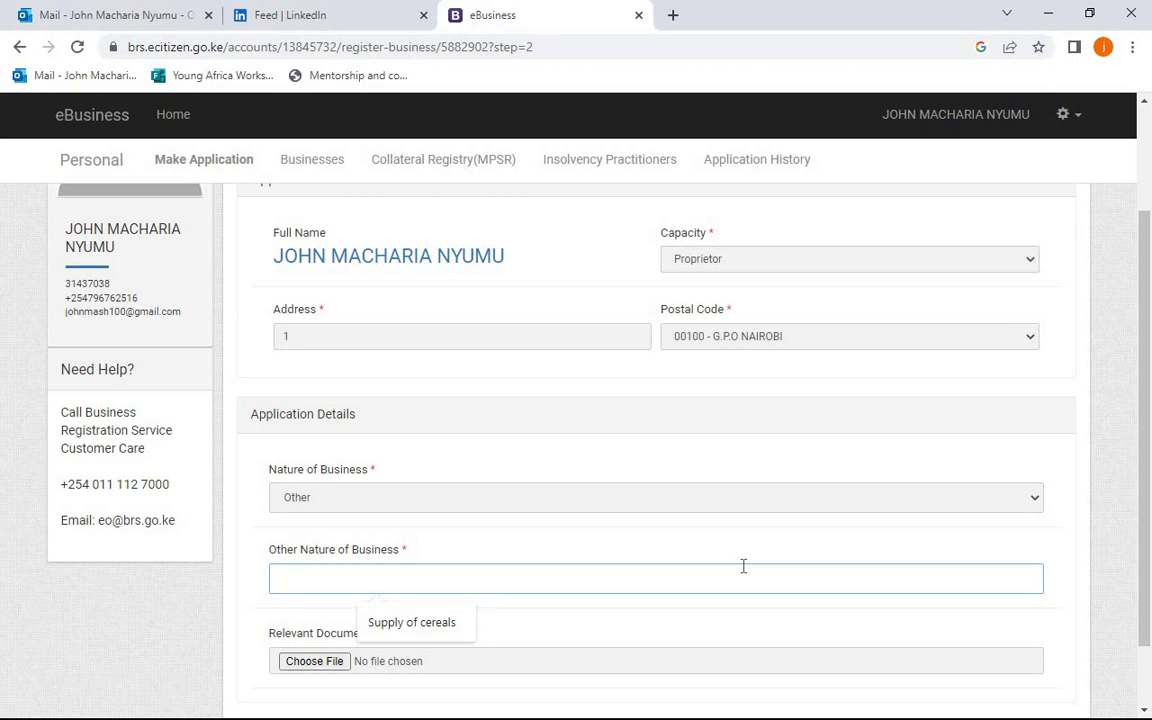
{"action": "type", "text": "Supply of Ceresls"}
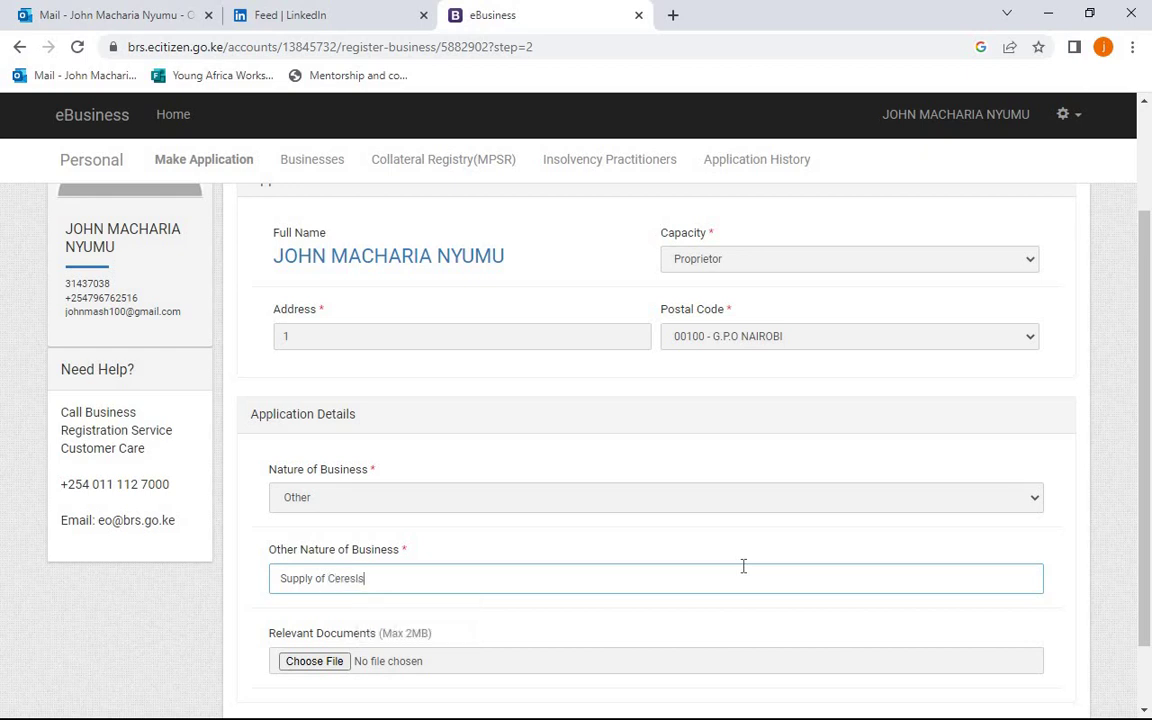
{"action": "scroll", "coordinate": [1147, 375], "scroll_direction": "down", "scroll_amount": 1}
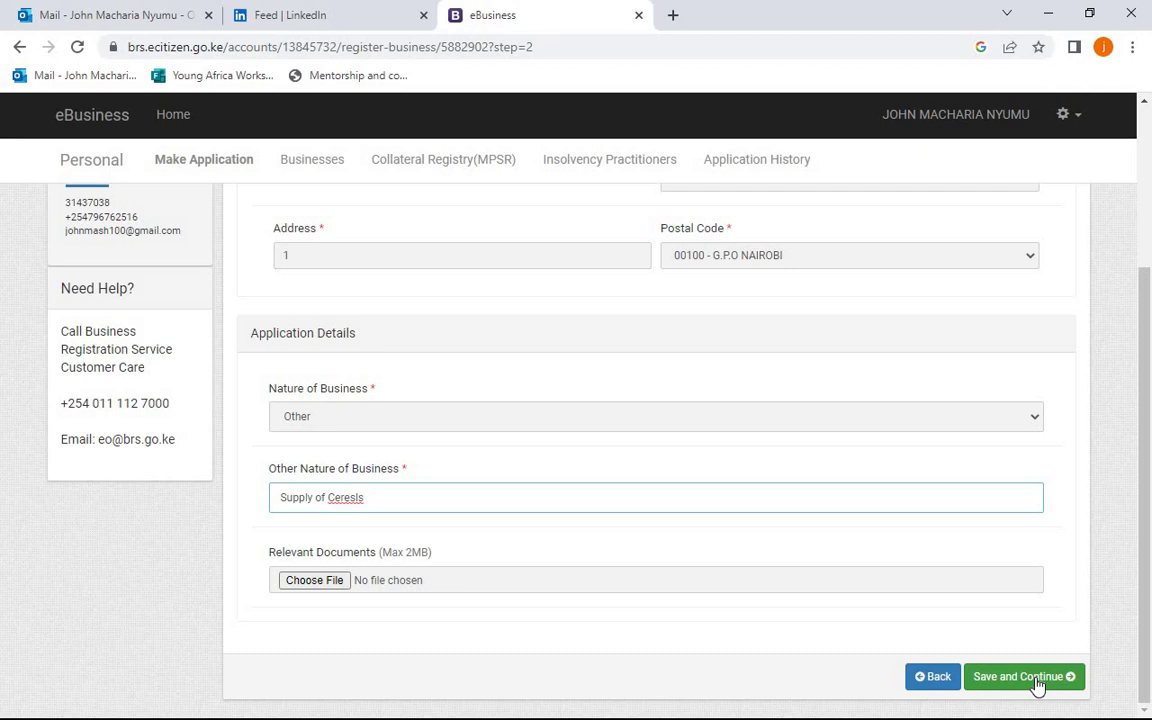
{"action": "left_click", "coordinate": [1038, 684]}
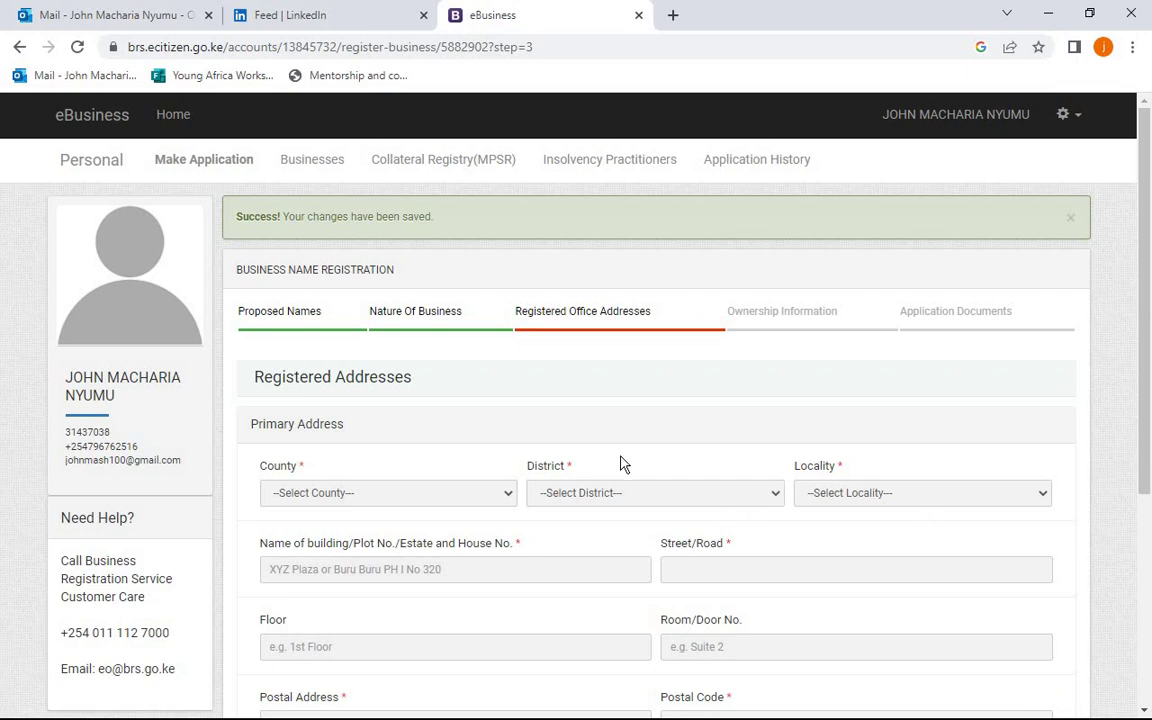
- Pick county KAJIADO, district ISINYA DISTRICT and locality ISINYA for the office address
{"action": "left_click", "coordinate": [508, 493]}
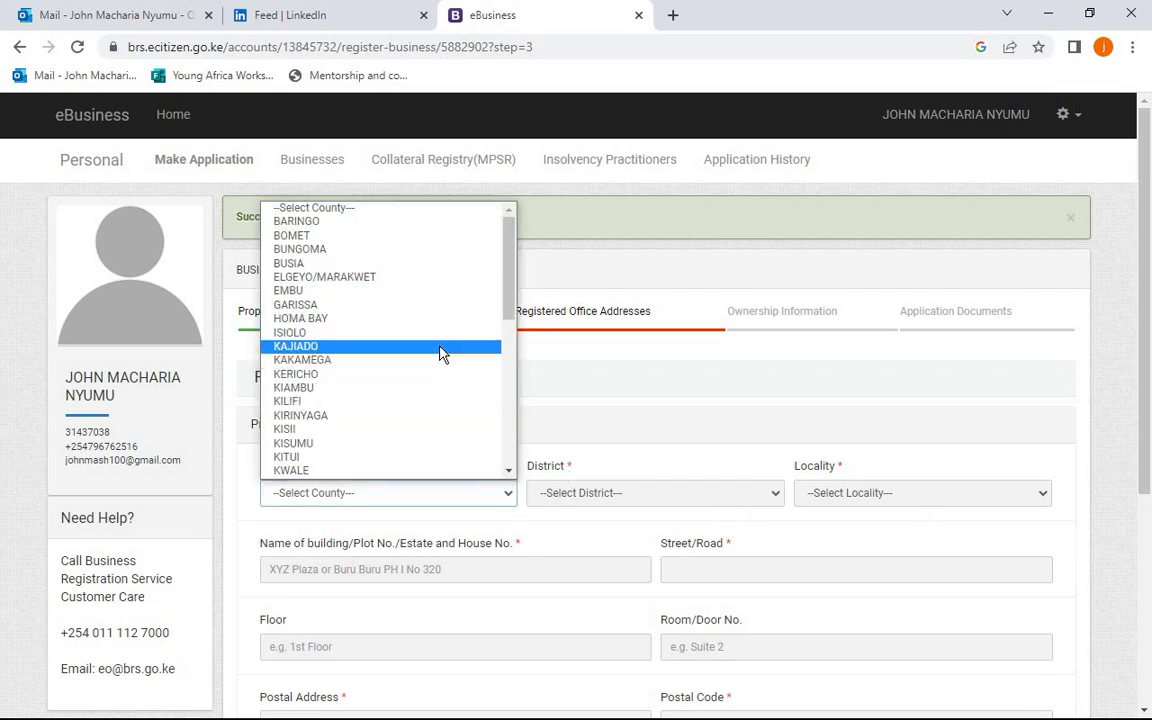
{"action": "left_click", "coordinate": [440, 352]}
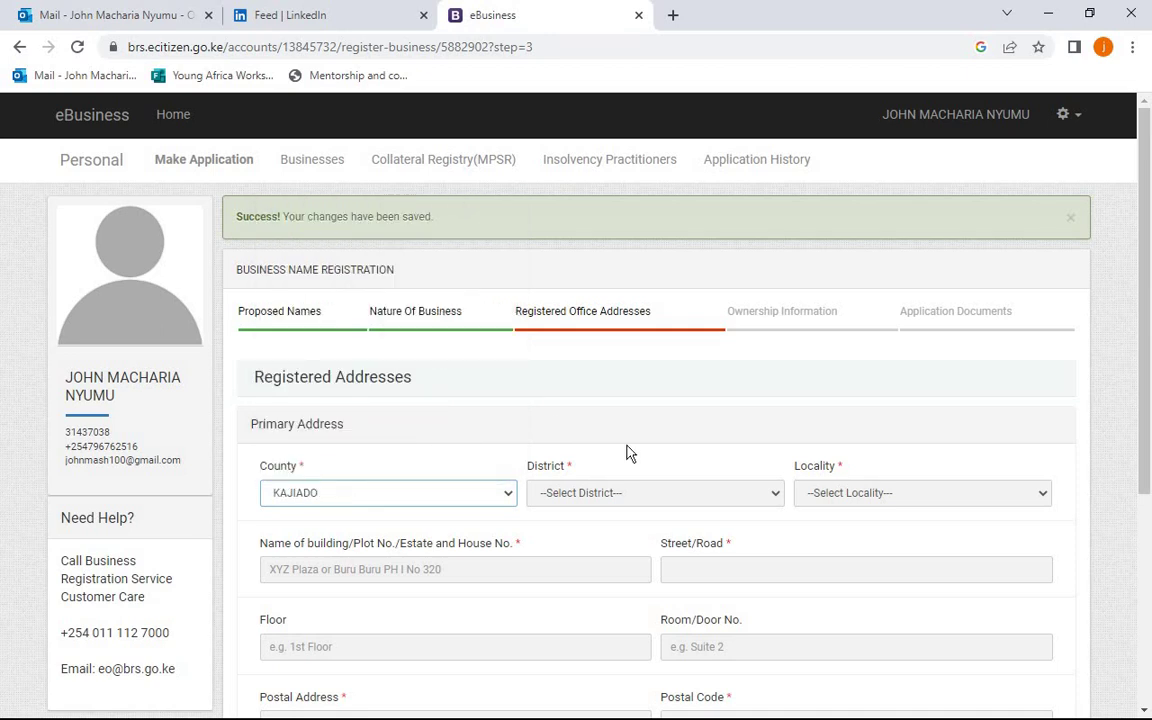
{"action": "left_click", "coordinate": [649, 492]}
{"action": "left_click", "coordinate": [643, 515]}
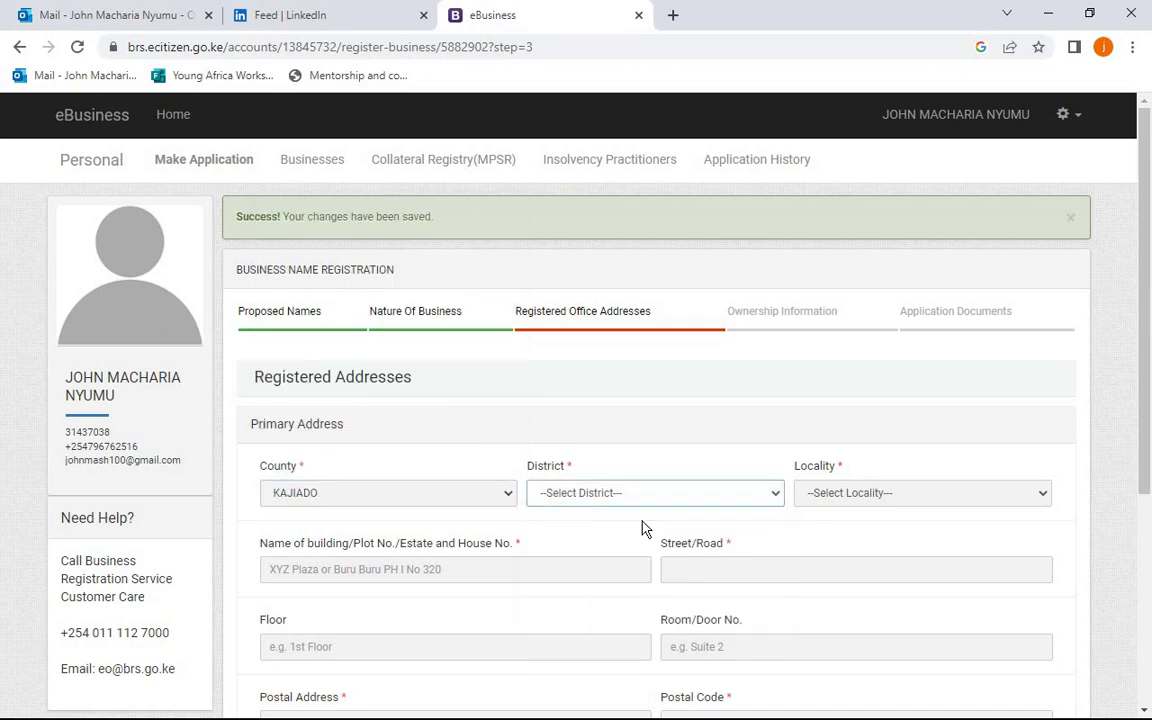
{"action": "left_click", "coordinate": [675, 500]}
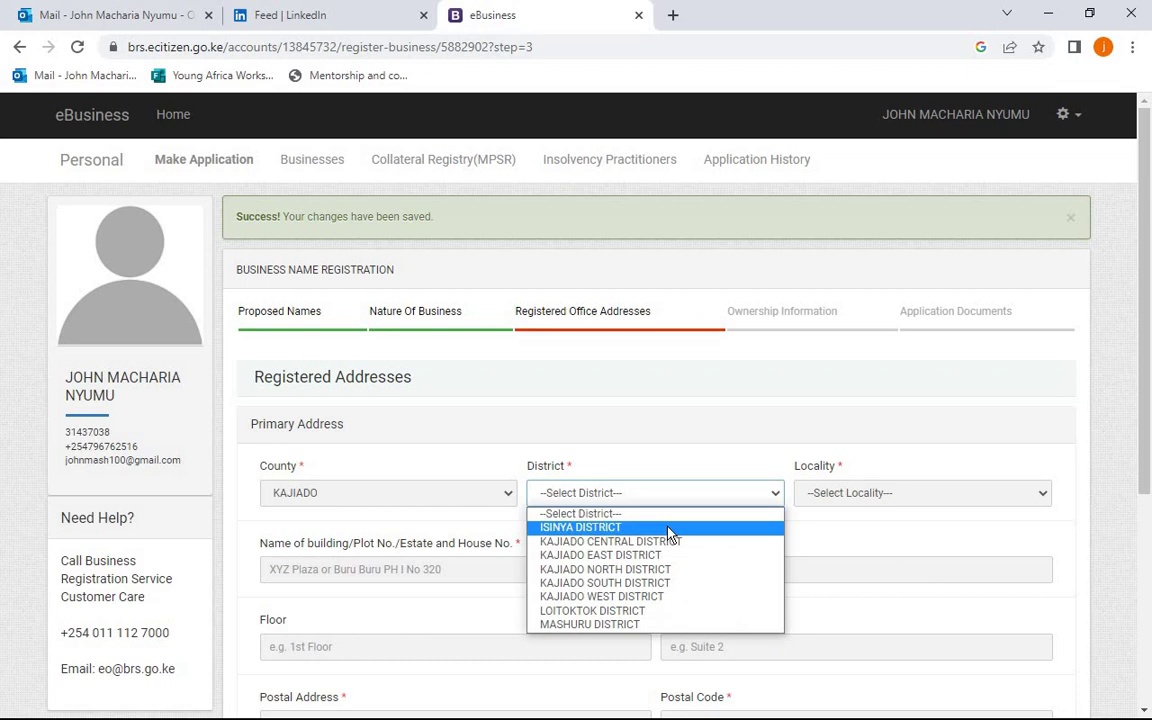
{"action": "left_click", "coordinate": [669, 531]}
{"action": "left_click", "coordinate": [818, 495]}
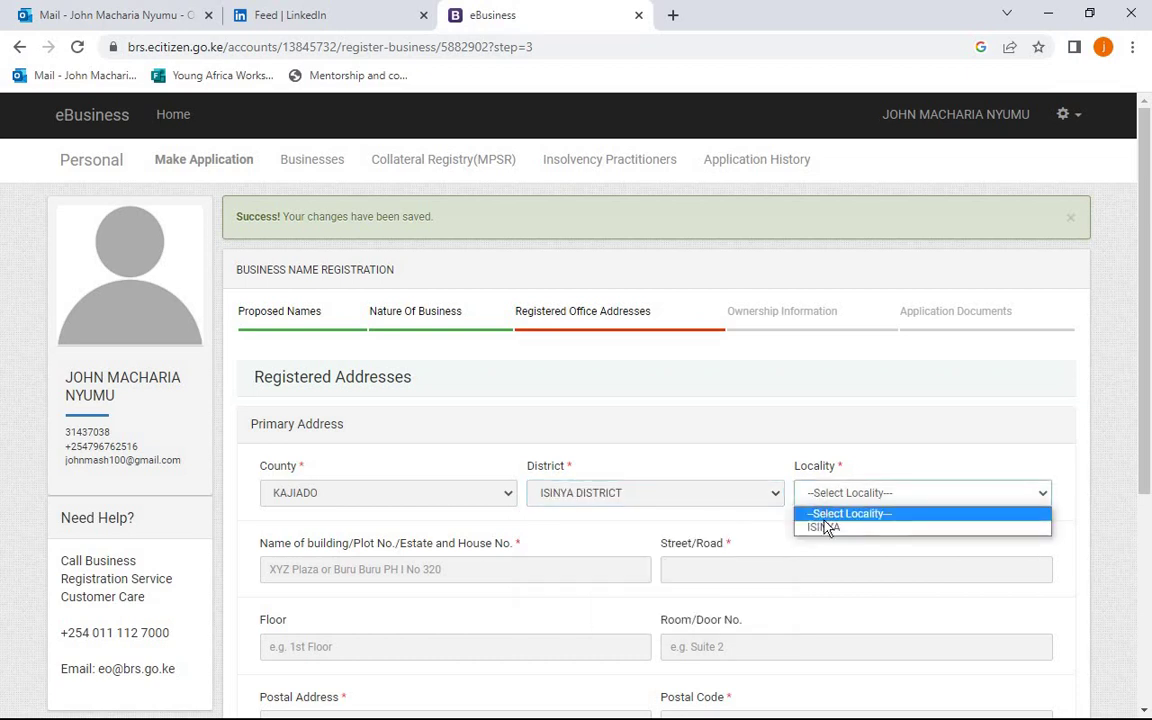
{"action": "left_click", "coordinate": [826, 528]}
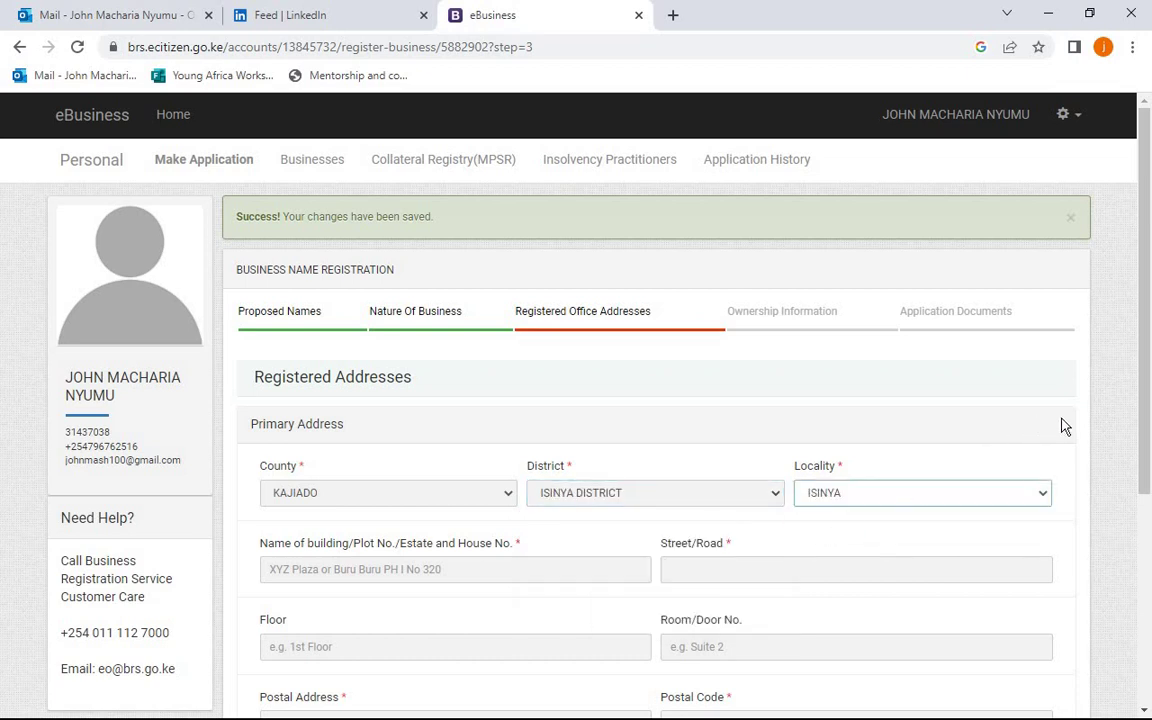
{"action": "left_click_drag", "start_coordinate": [1142, 416], "coordinate": [1144, 481]}
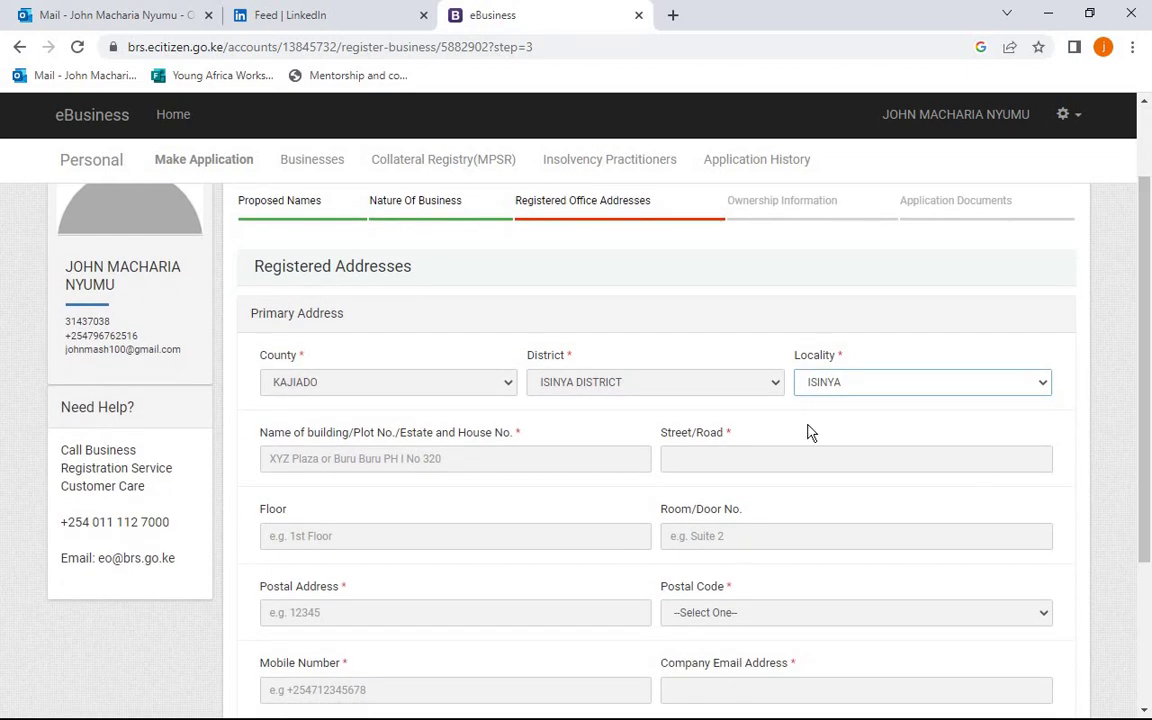
{"action": "left_click", "coordinate": [506, 453]}
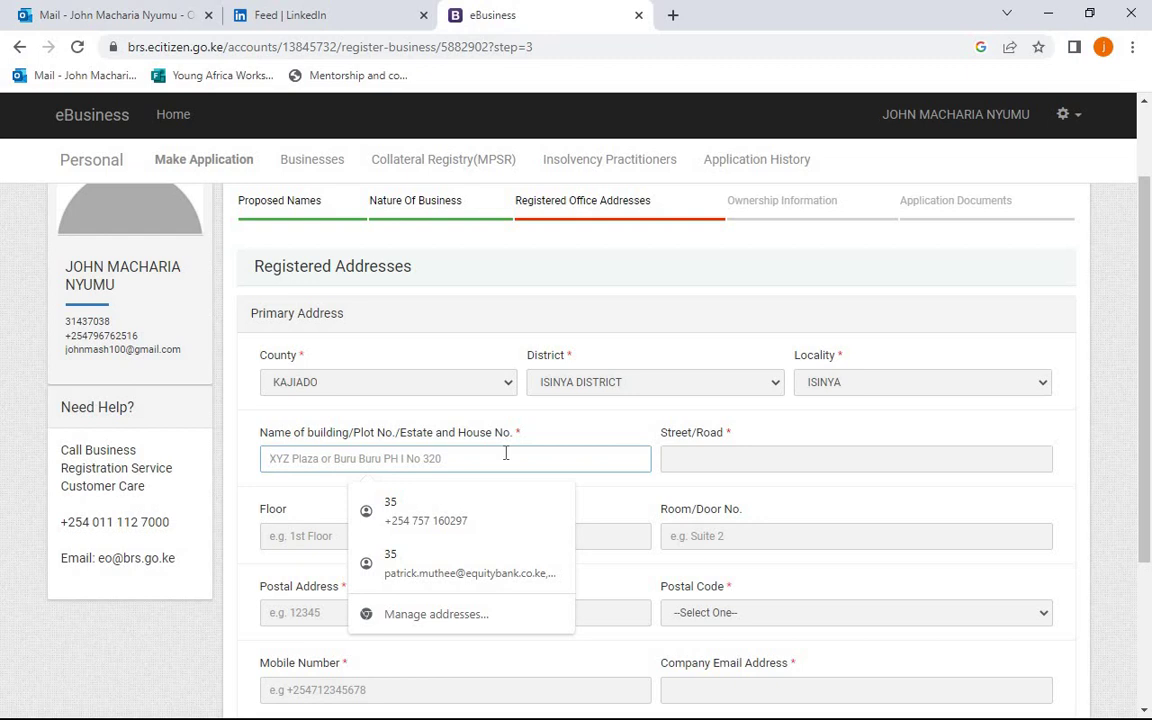
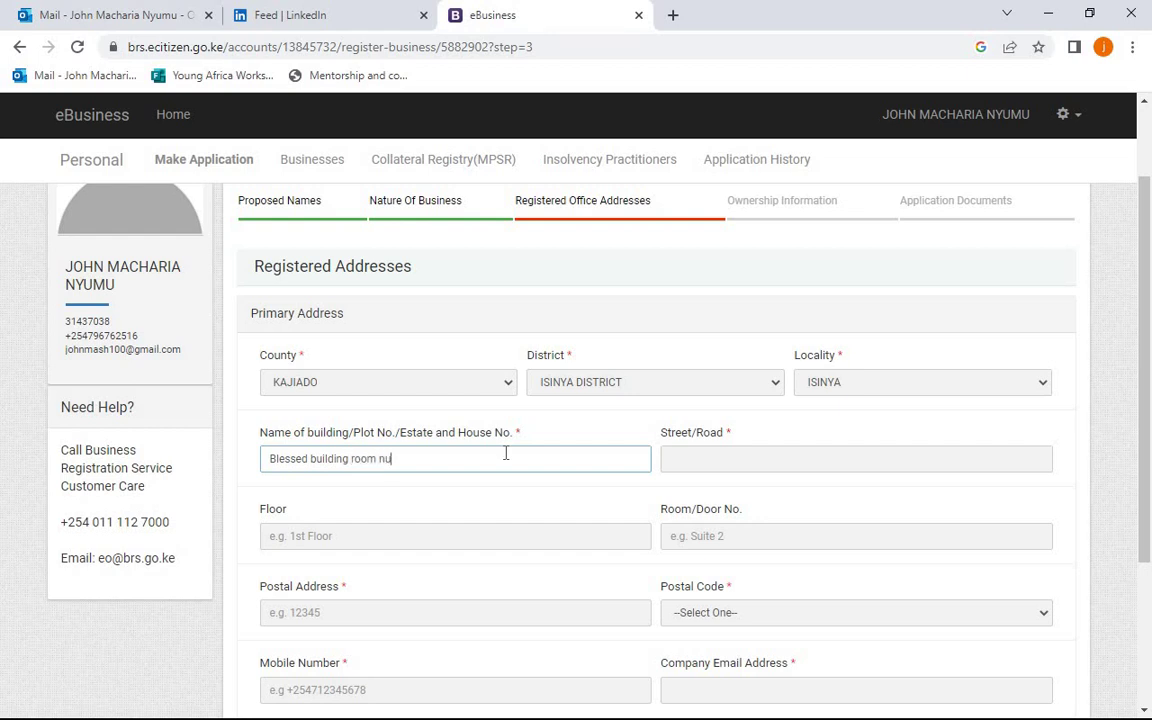
{"action": "left_click", "coordinate": [695, 461]}
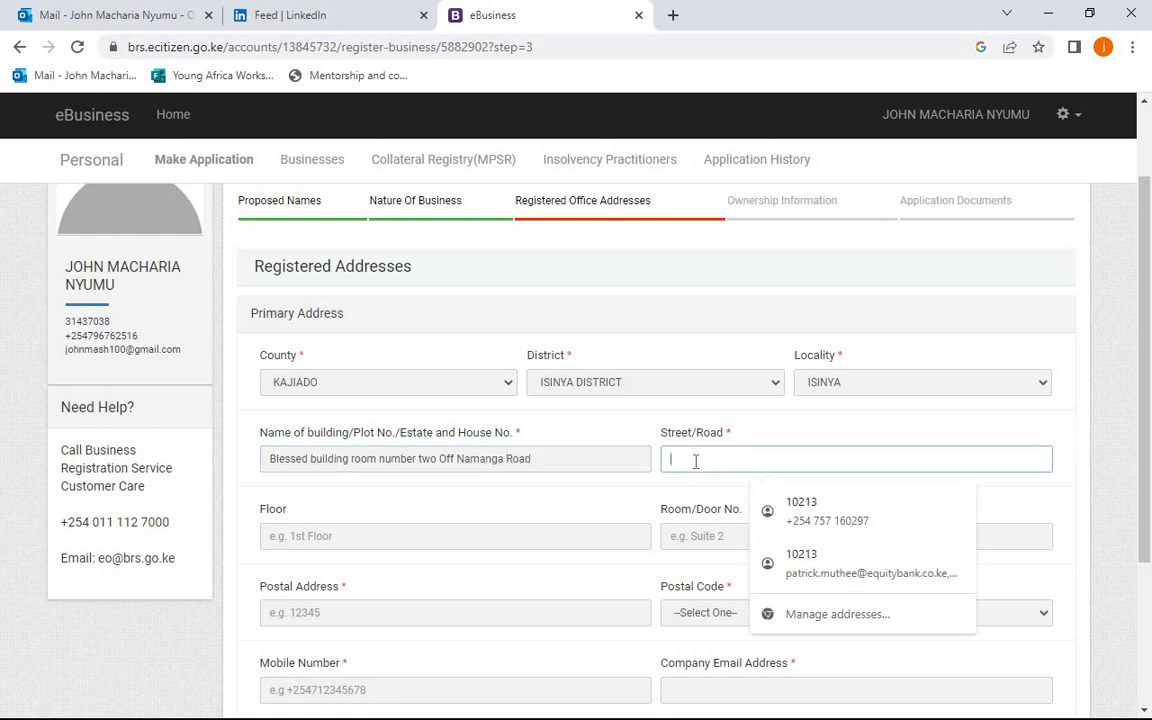
{"action": "type", "text": "Off N"}
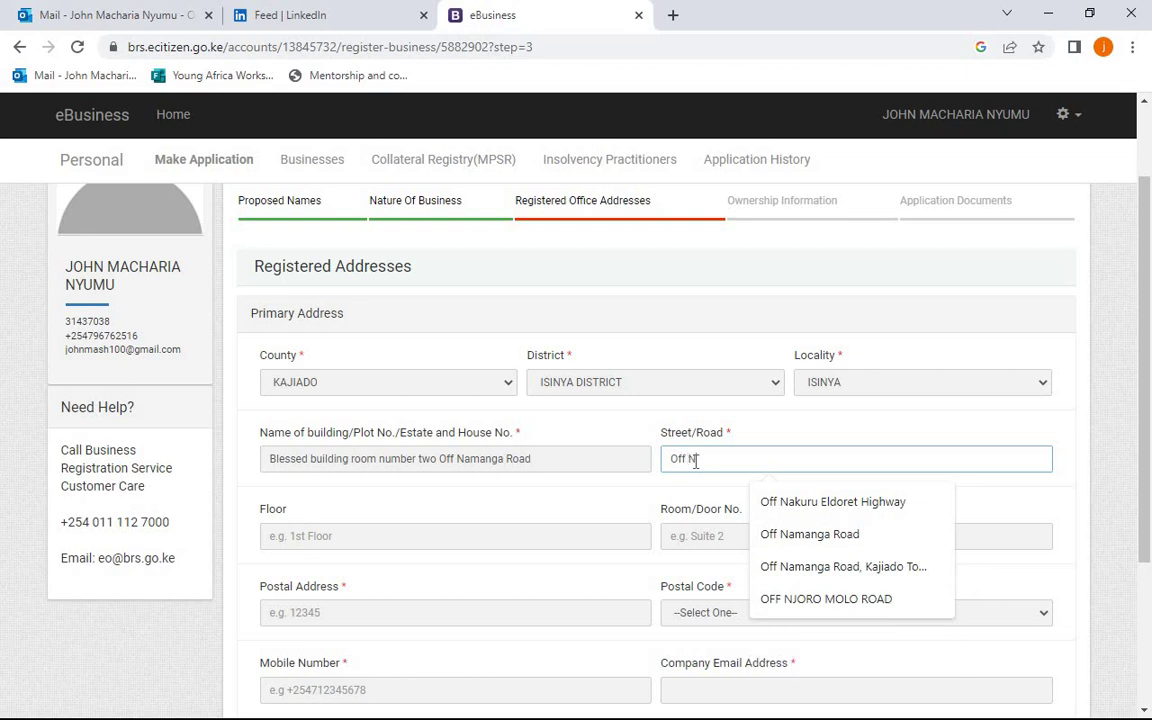
{"action": "type", "text": "amanga R"}
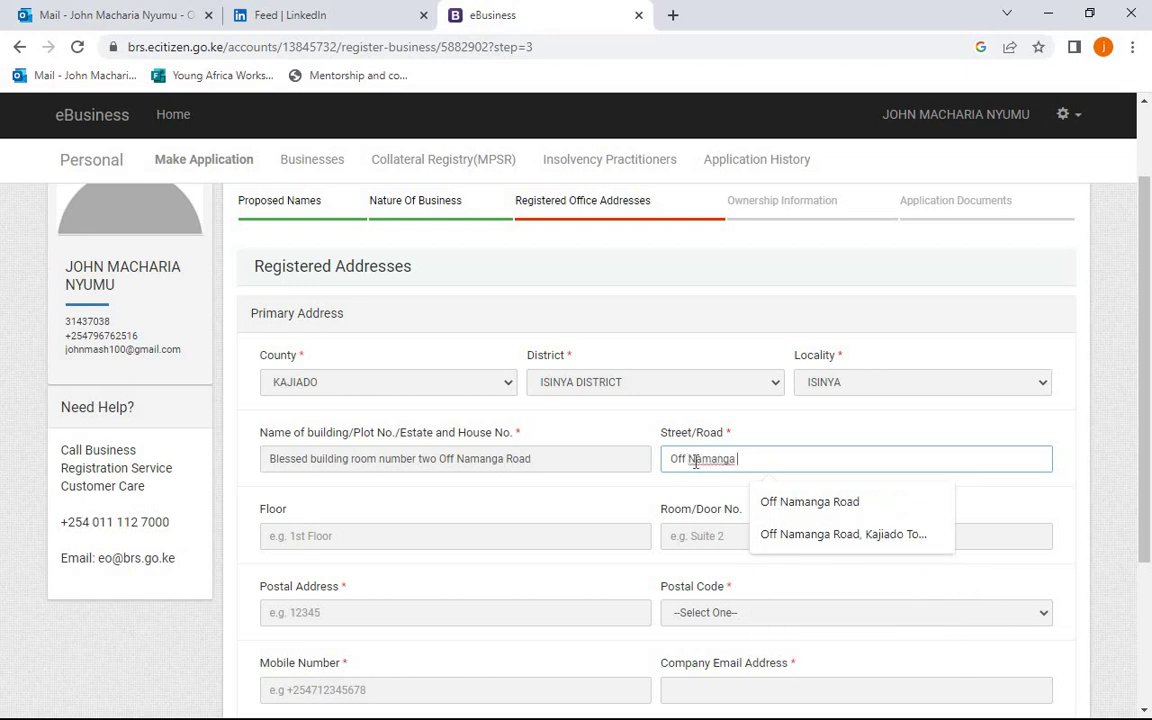
{"action": "type", "text": "oad"}
{"action": "left_click_drag", "start_coordinate": [1146, 402], "coordinate": [1146, 489]}
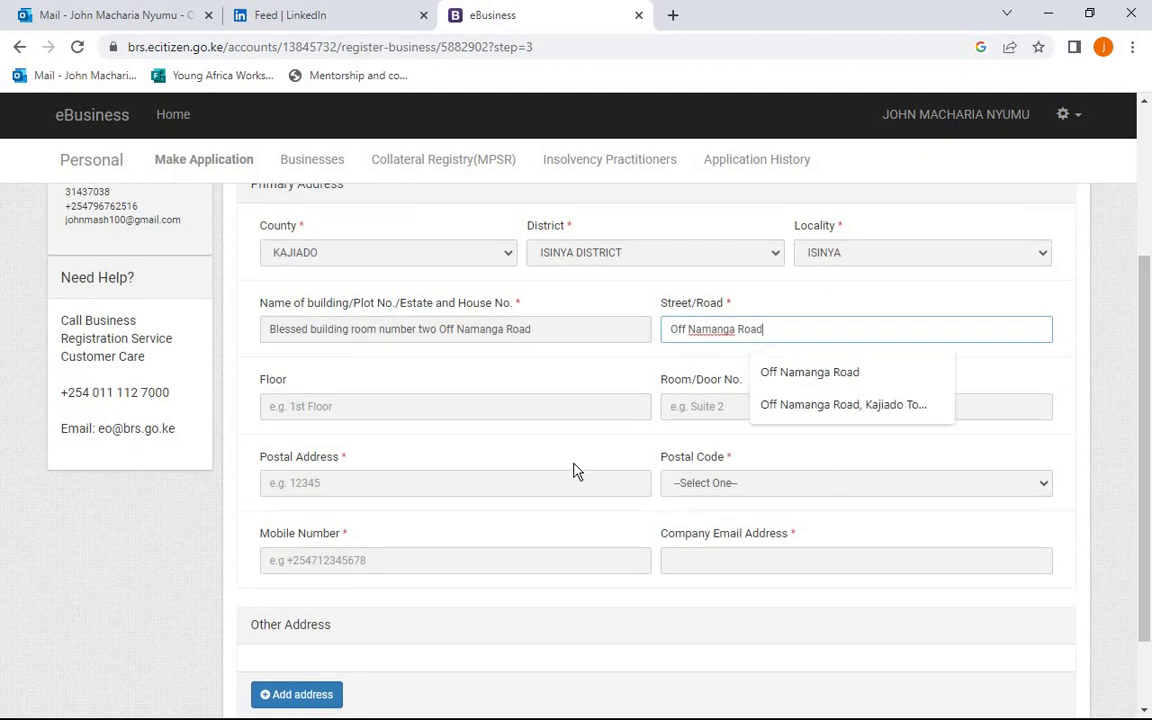
- Enter postal address 1 with postal code 00100 - G.P.O NAIROBI
{"action": "left_click", "coordinate": [380, 474]}
{"action": "type", "text": "1"}
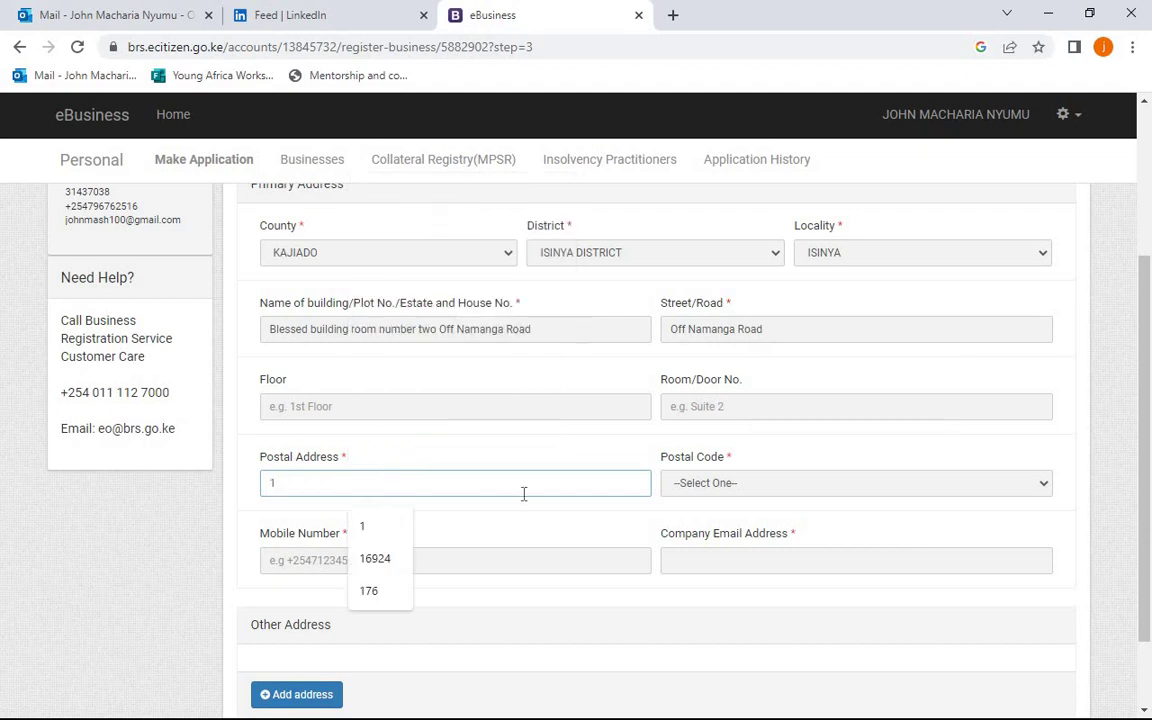
{"action": "left_click", "coordinate": [741, 488]}
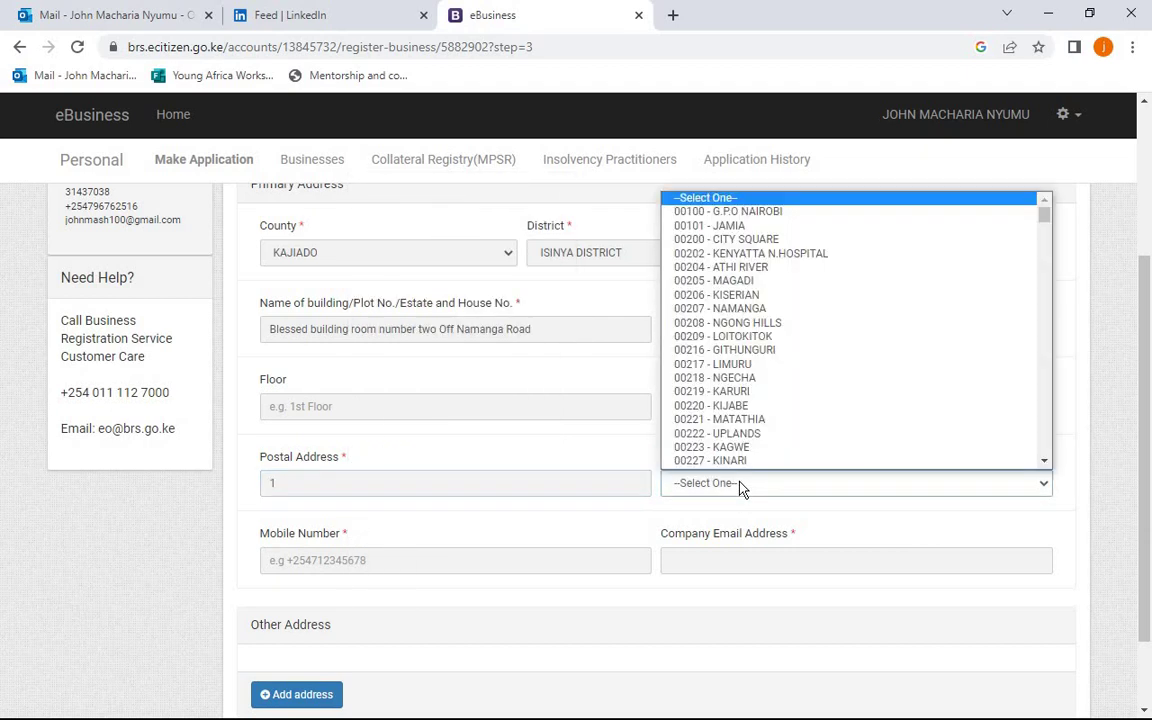
{"action": "left_click", "coordinate": [713, 214]}
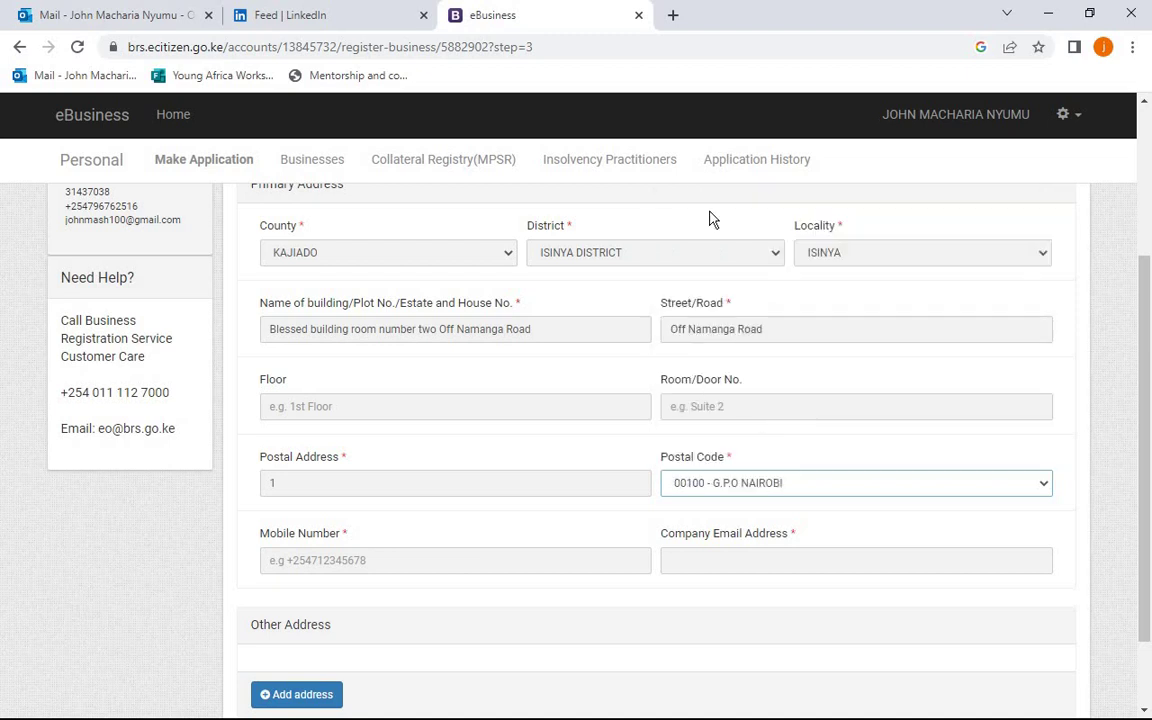
- Fill in the business mobile number and the company e-mail address
{"action": "left_click", "coordinate": [439, 566]}
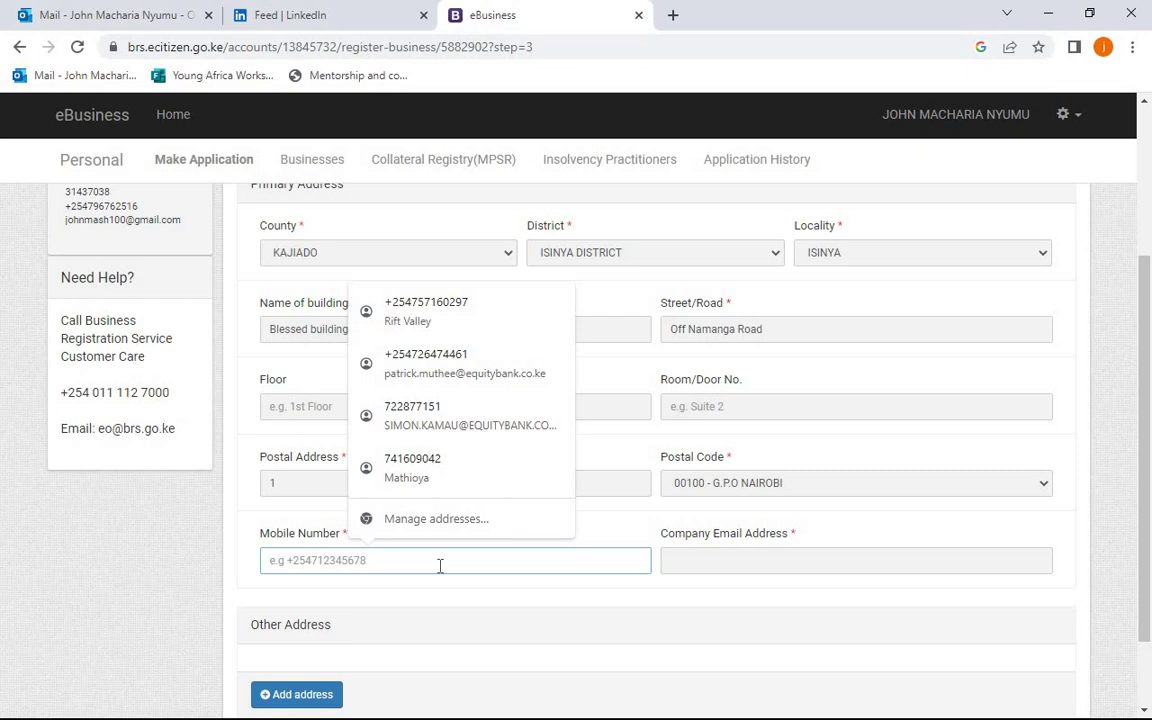
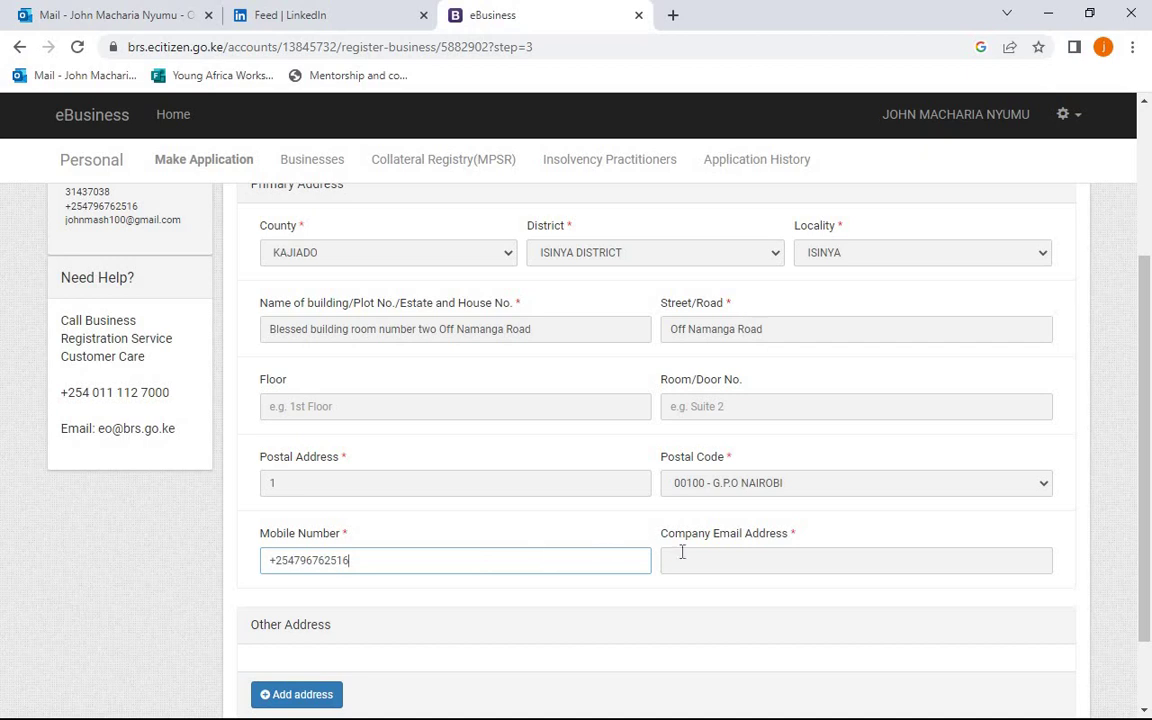
{"action": "left_click", "coordinate": [711, 563]}
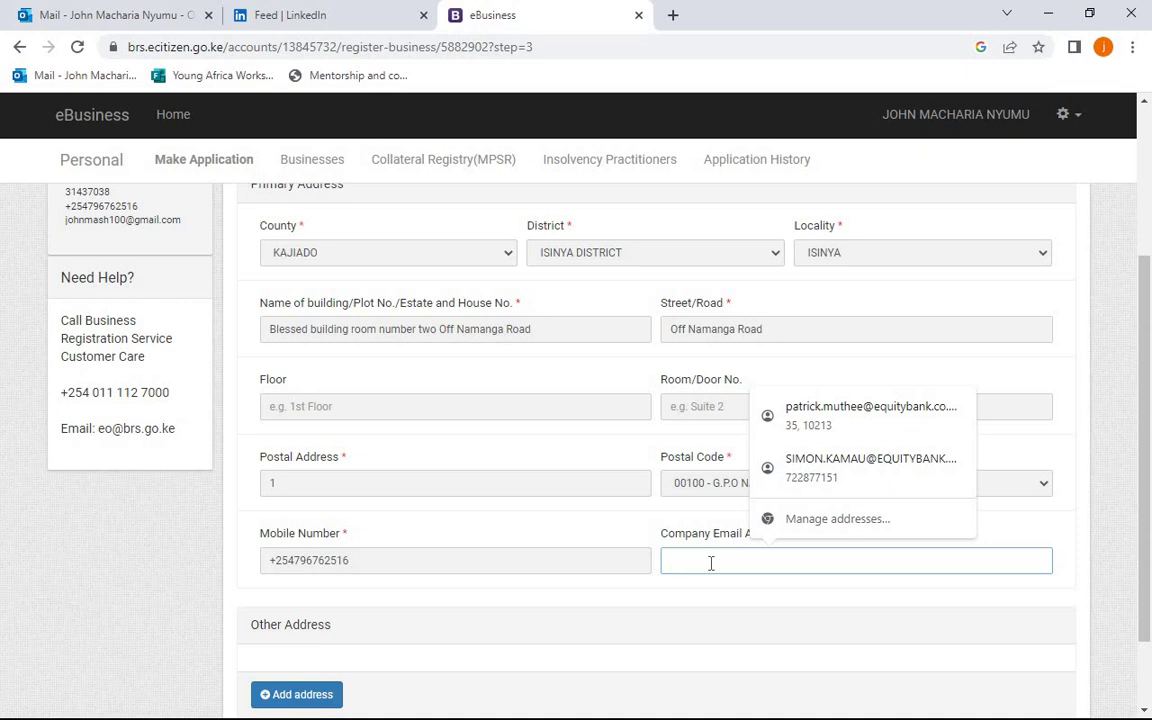
{"action": "key", "text": "Escape"}
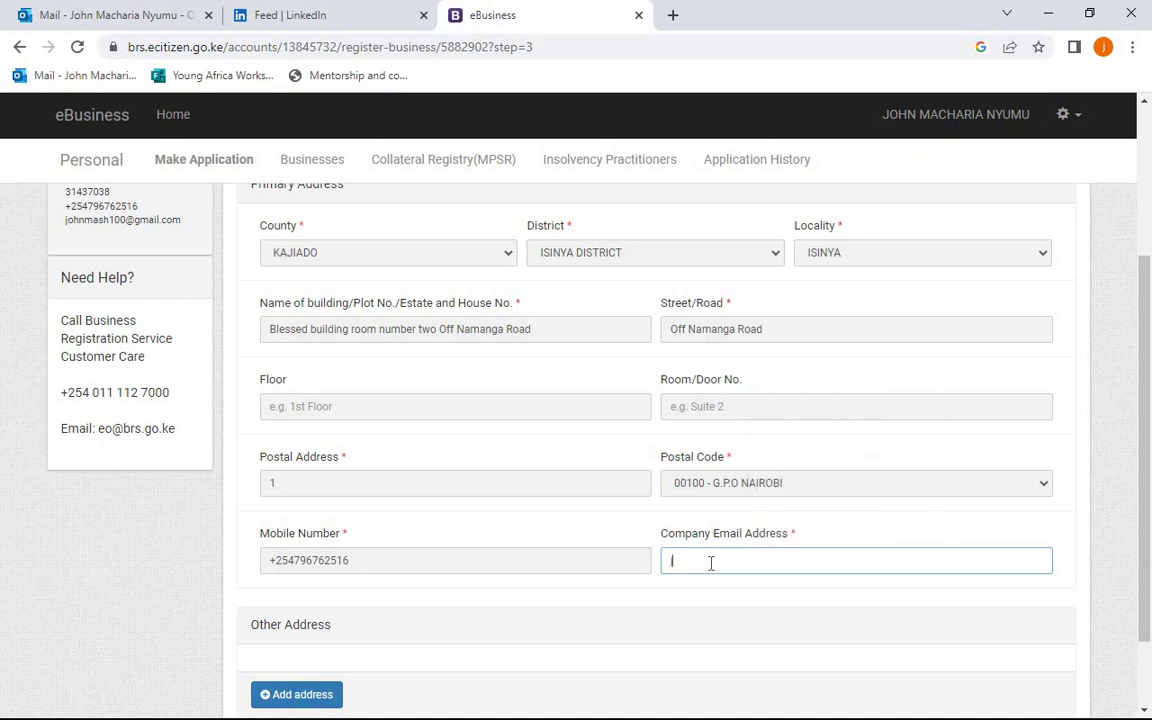
- Add an Other Address block, remove it again, and submit the office addresses with no extra address
{"action": "left_click", "coordinate": [336, 700]}
{"action": "left_click", "coordinate": [336, 700]}
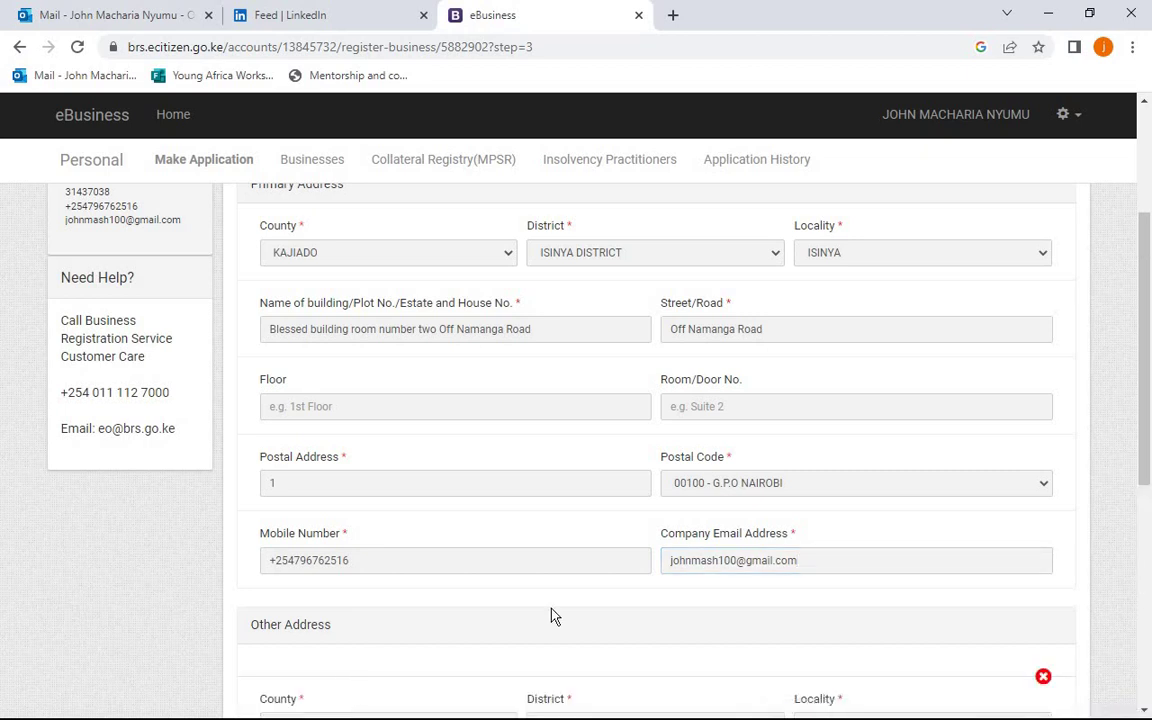
{"action": "left_click_drag", "start_coordinate": [1144, 367], "coordinate": [1148, 513]}
{"action": "scroll", "coordinate": [1070, 374], "scroll_direction": "up", "scroll_amount": 1}
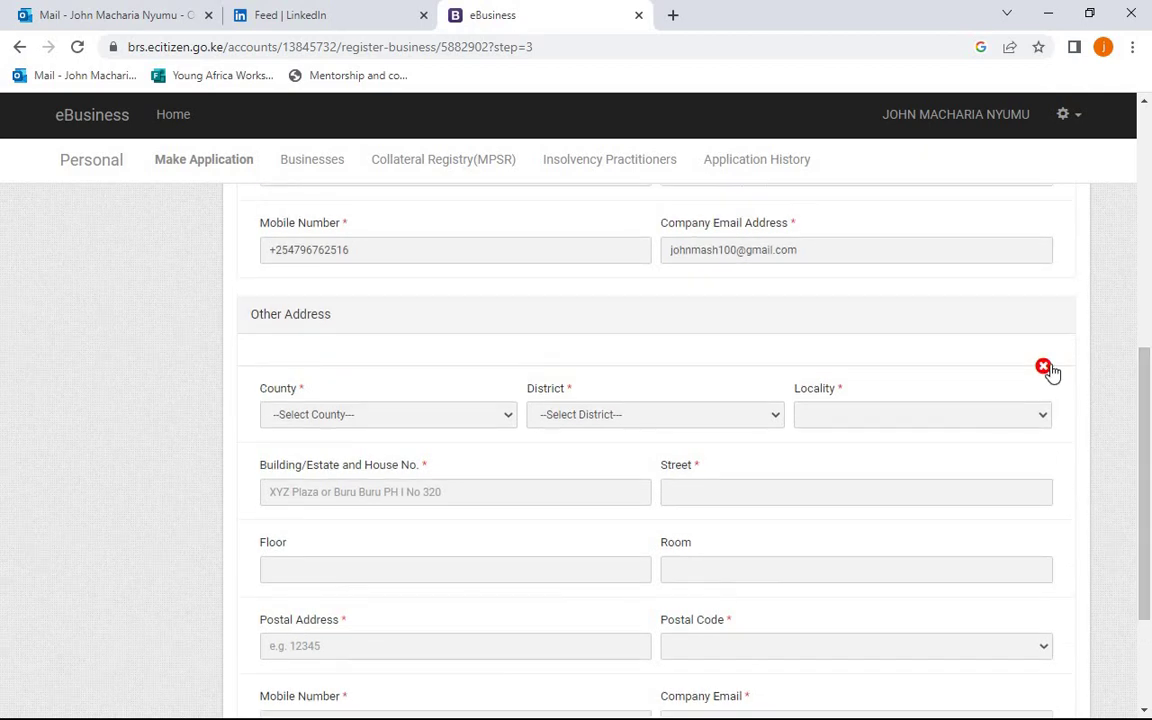
{"action": "left_click", "coordinate": [1048, 368]}
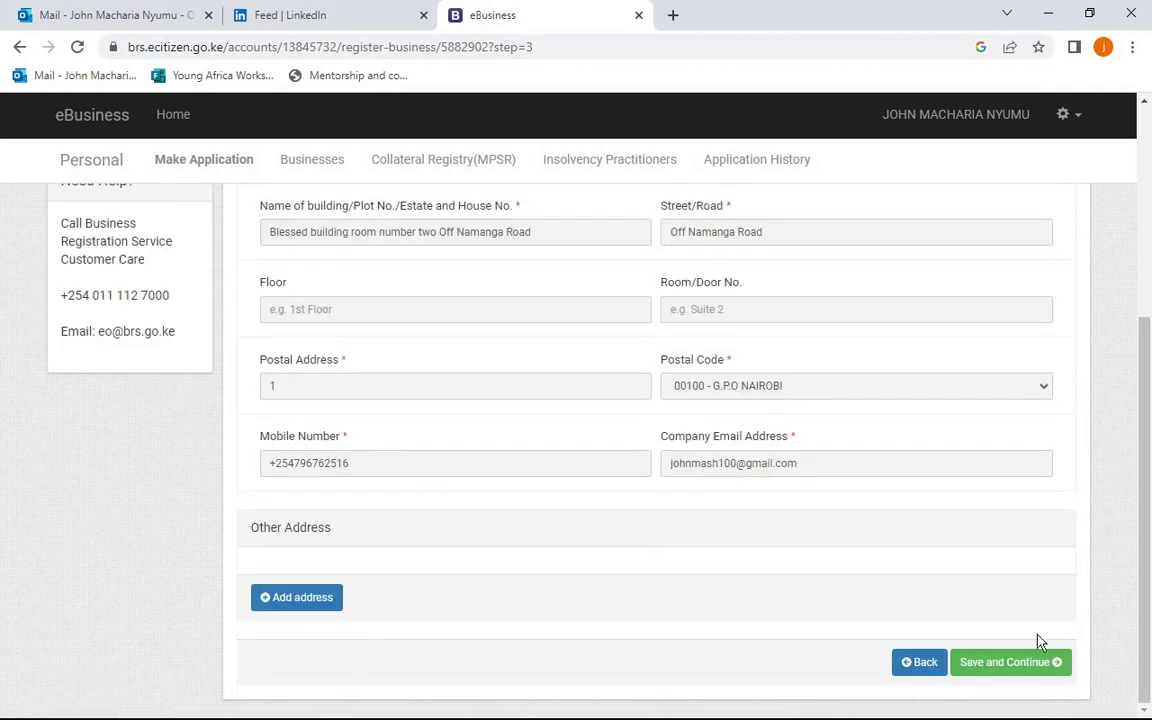
{"action": "left_click", "coordinate": [1034, 670]}
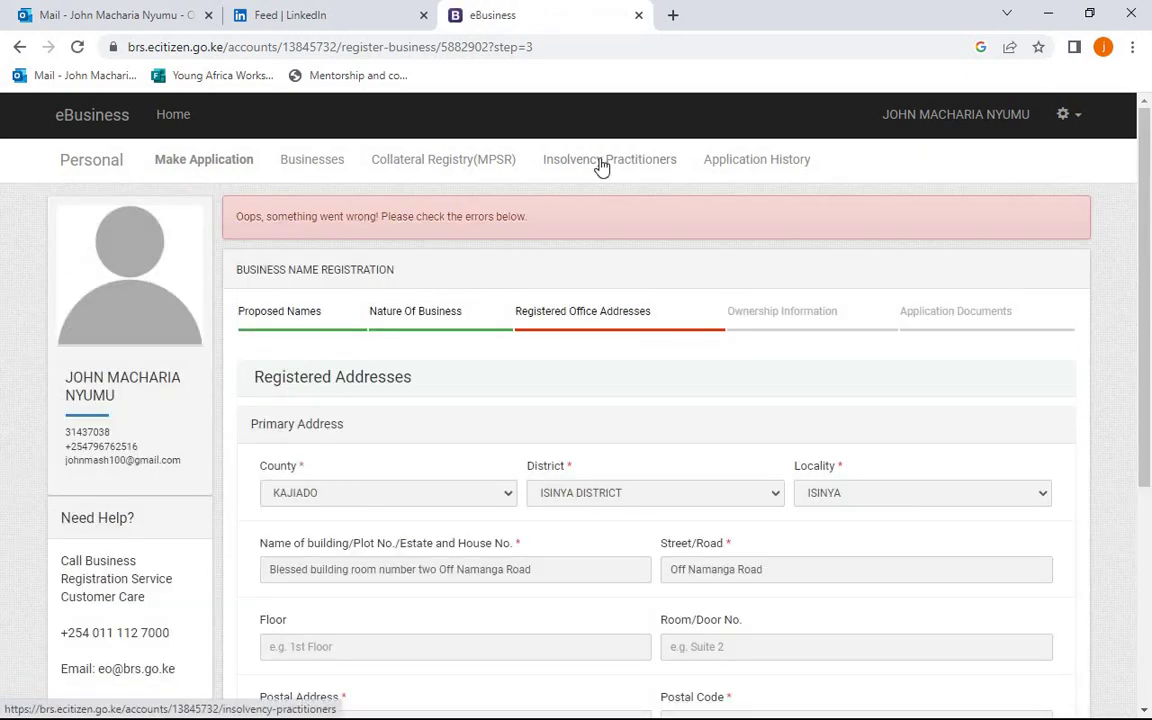
- Replace the rejected Company Email Address with a new email and save the office addresses
{"action": "left_click_drag", "start_coordinate": [1147, 272], "coordinate": [1147, 465]}
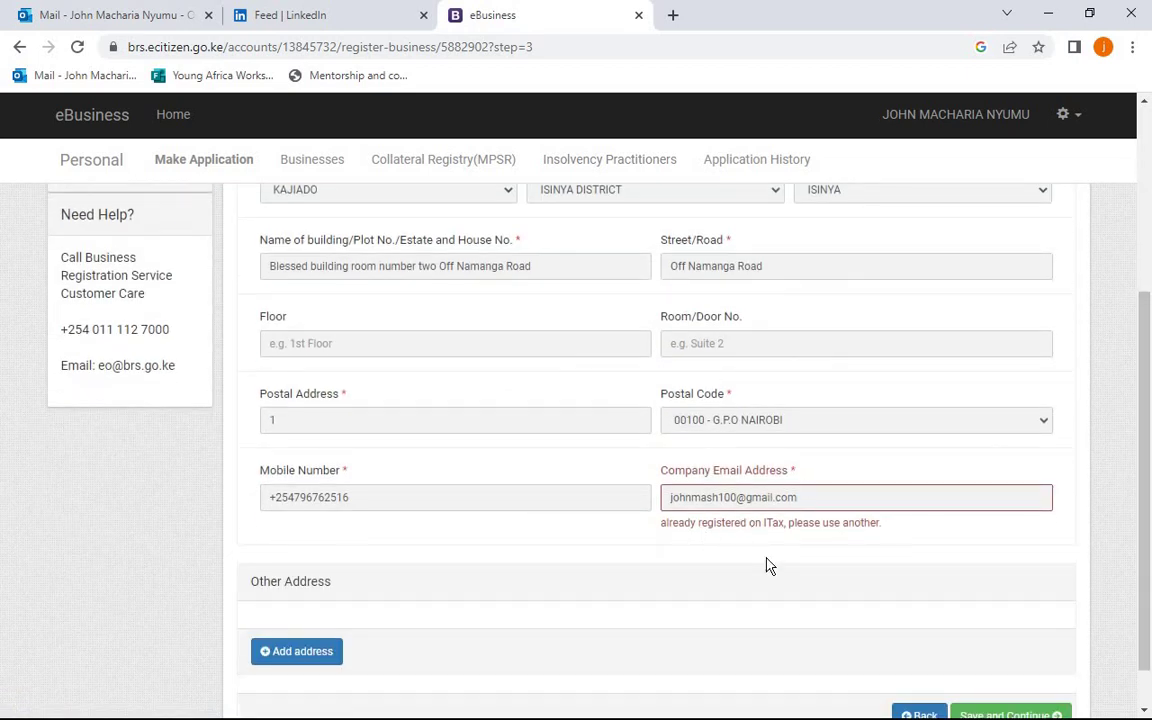
{"action": "left_click", "coordinate": [719, 502]}
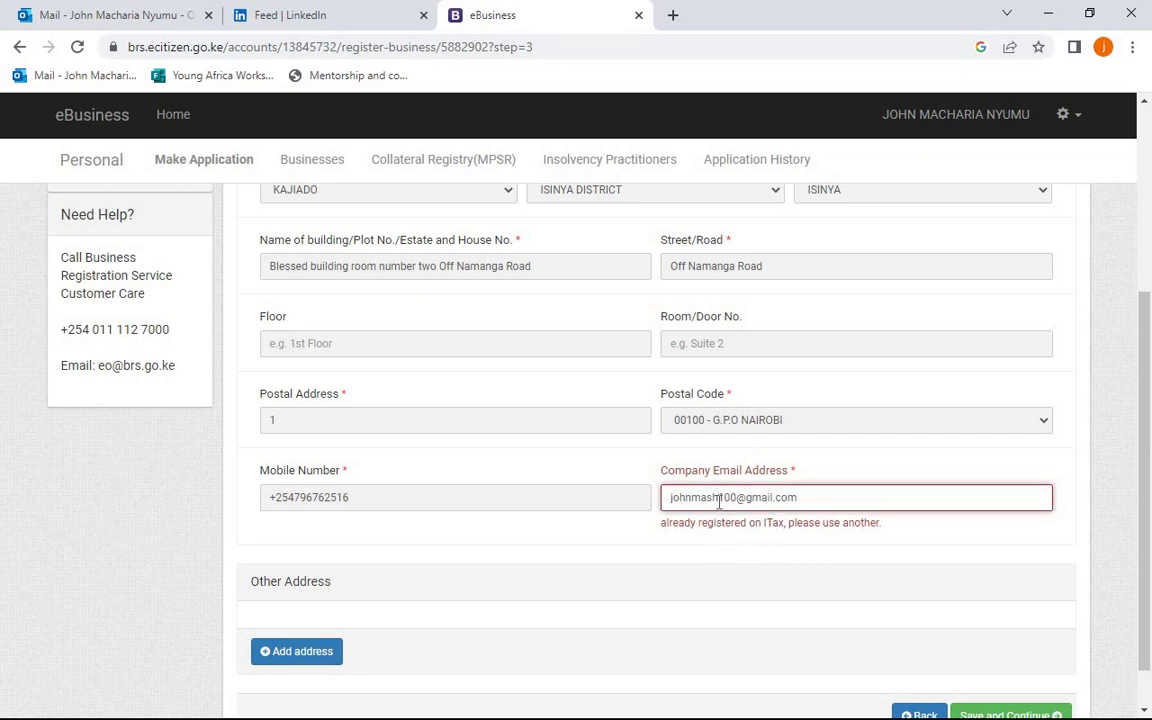
{"action": "key", "text": "BackSpace"}
{"action": "key", "text": "BackSpace"}
{"action": "key", "text": "BackSpace"}
{"action": "key", "text": "BackSpace"}
{"action": "key", "text": "BackSpace"}
{"action": "key", "text": "BackSpace"}
{"action": "key", "text": "BackSpace"}
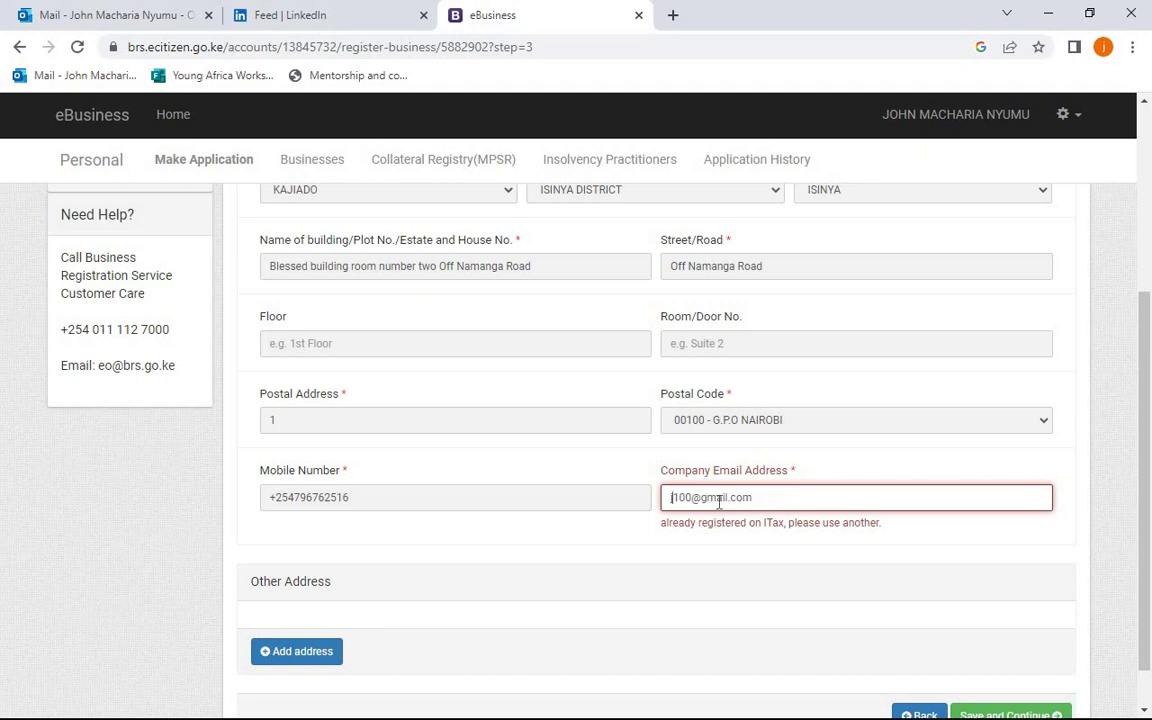
{"action": "type", "text": "business"}
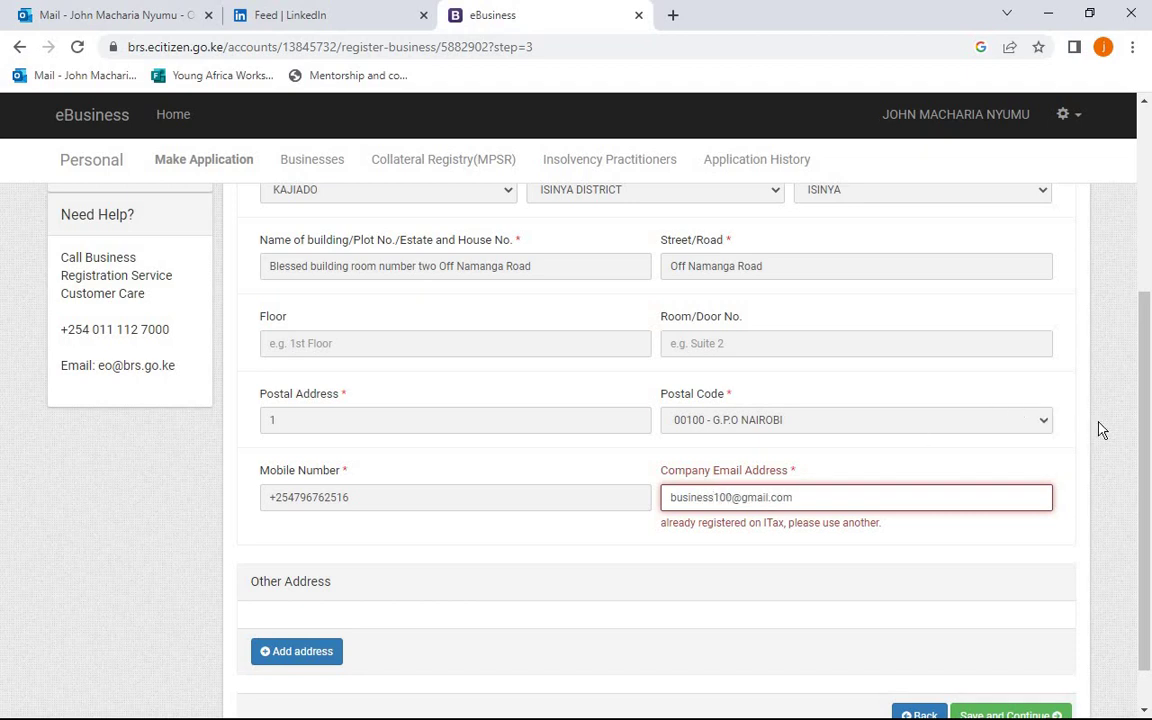
{"action": "left_click_drag", "start_coordinate": [1145, 420], "coordinate": [1142, 549]}
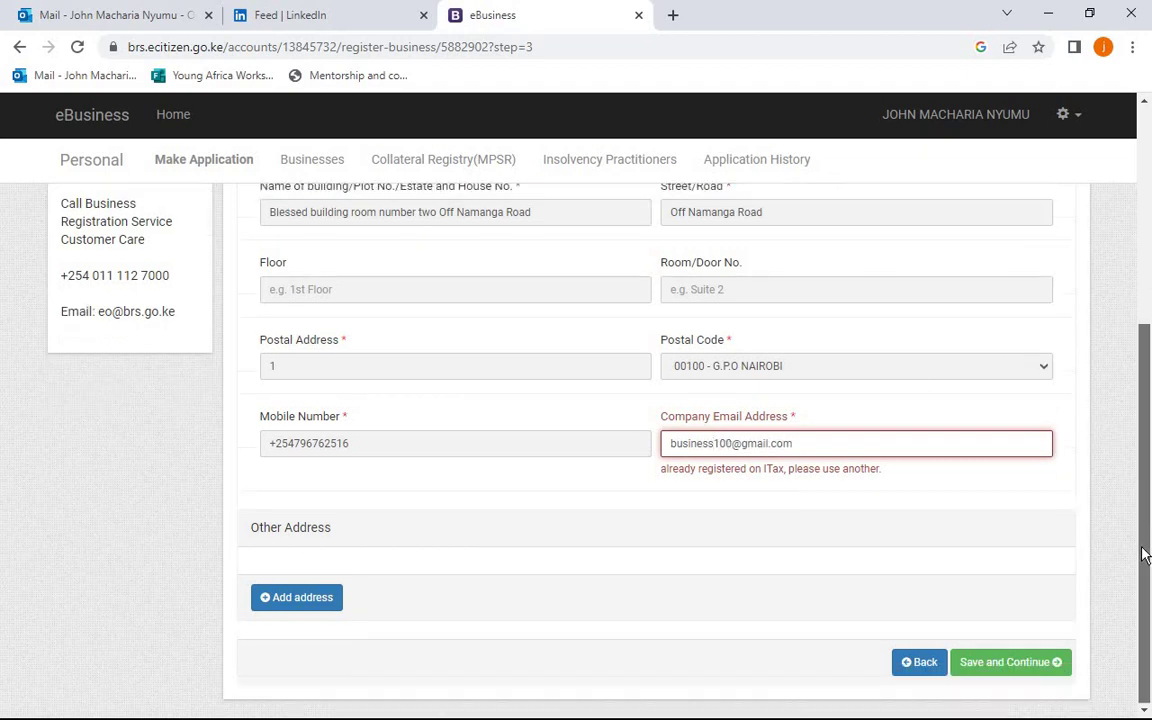
{"action": "left_click", "coordinate": [1047, 668]}
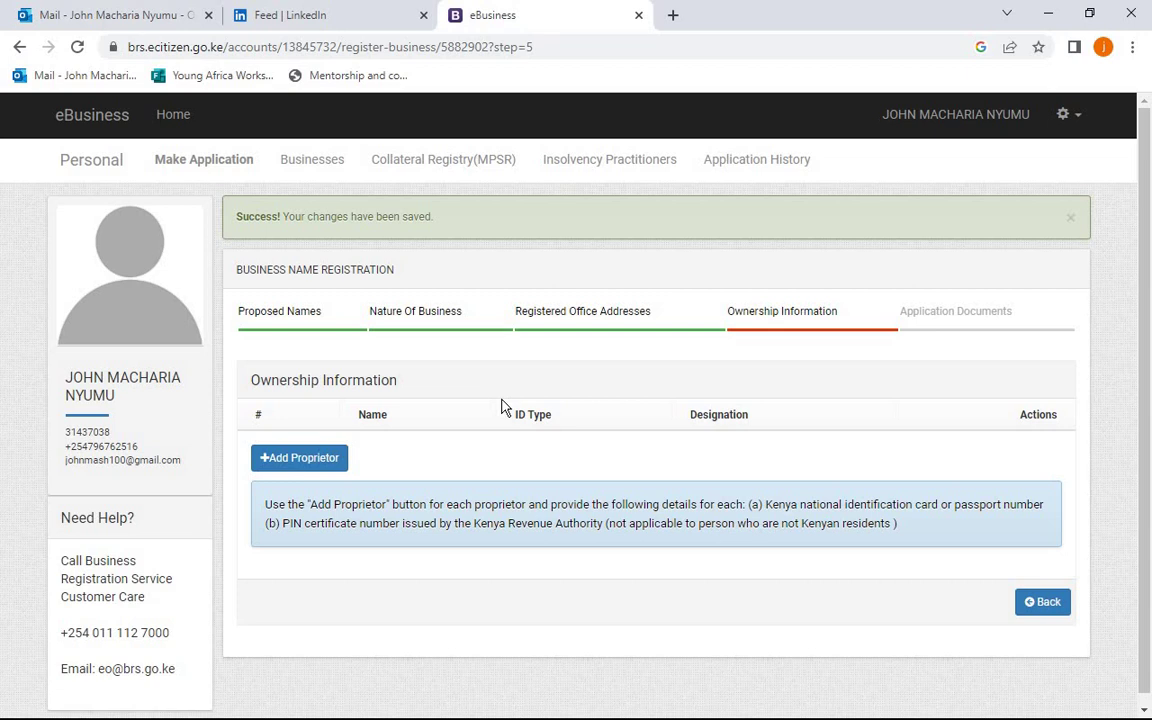
- Add an owner with designation Proprietor, enter their ID number and first name, and verify
{"action": "left_click", "coordinate": [326, 459]}
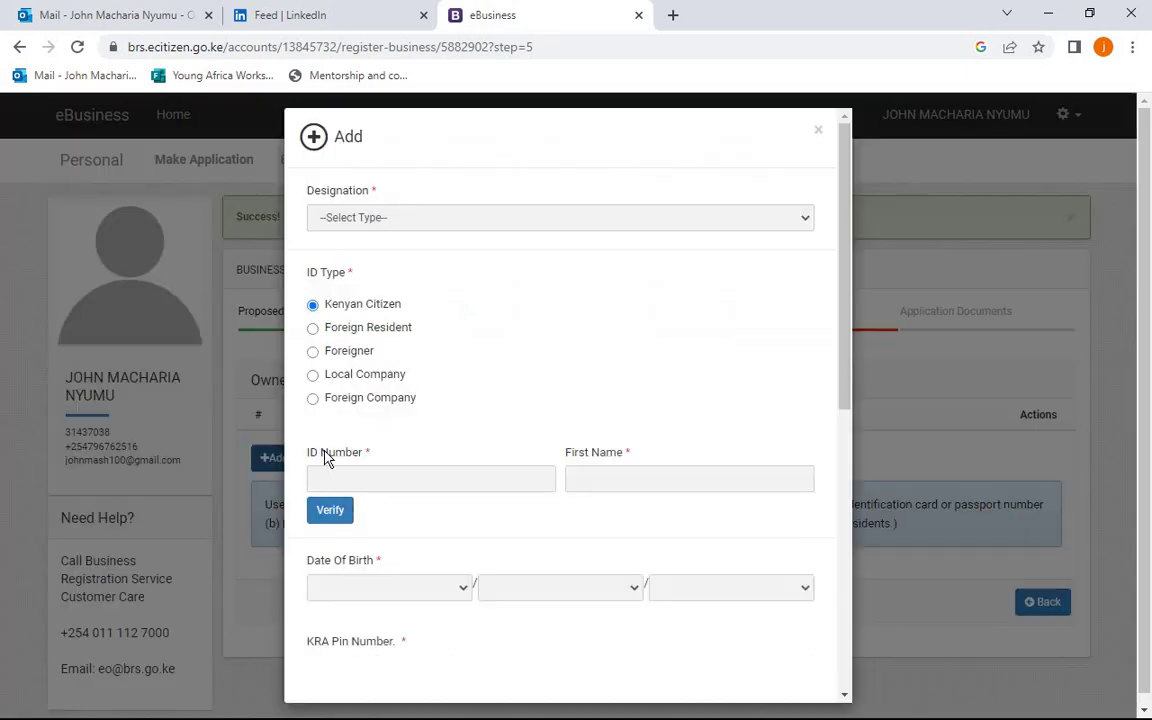
{"action": "left_click", "coordinate": [425, 219]}
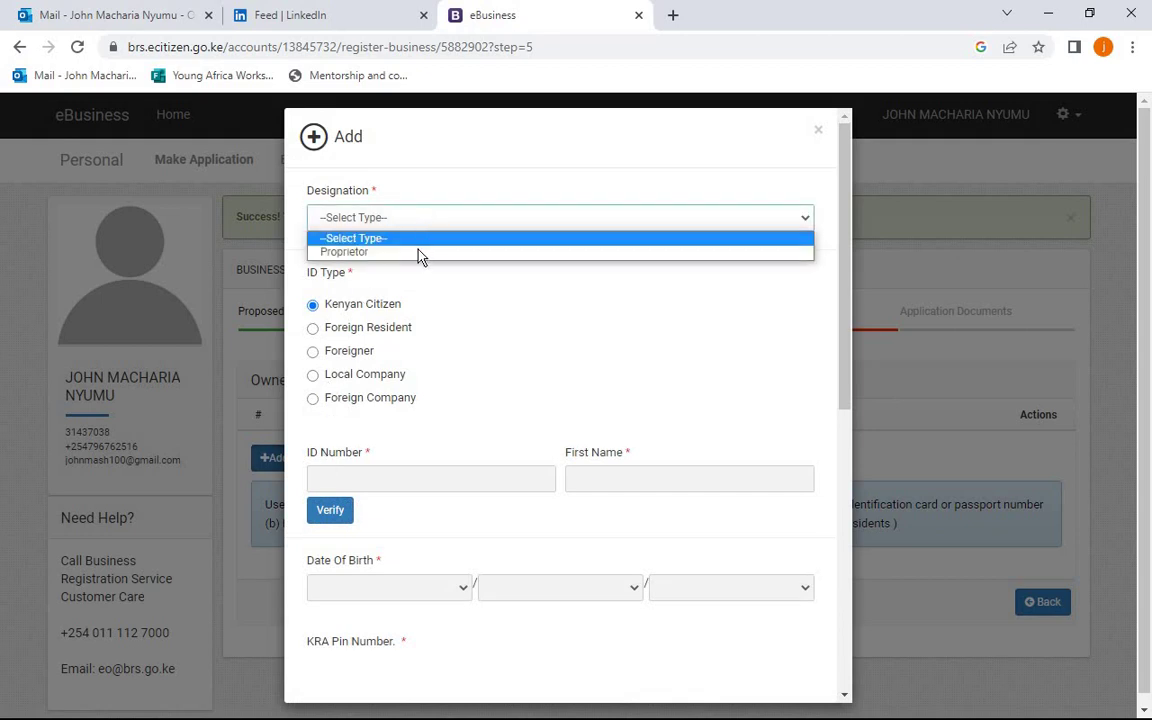
{"action": "left_click", "coordinate": [420, 253]}
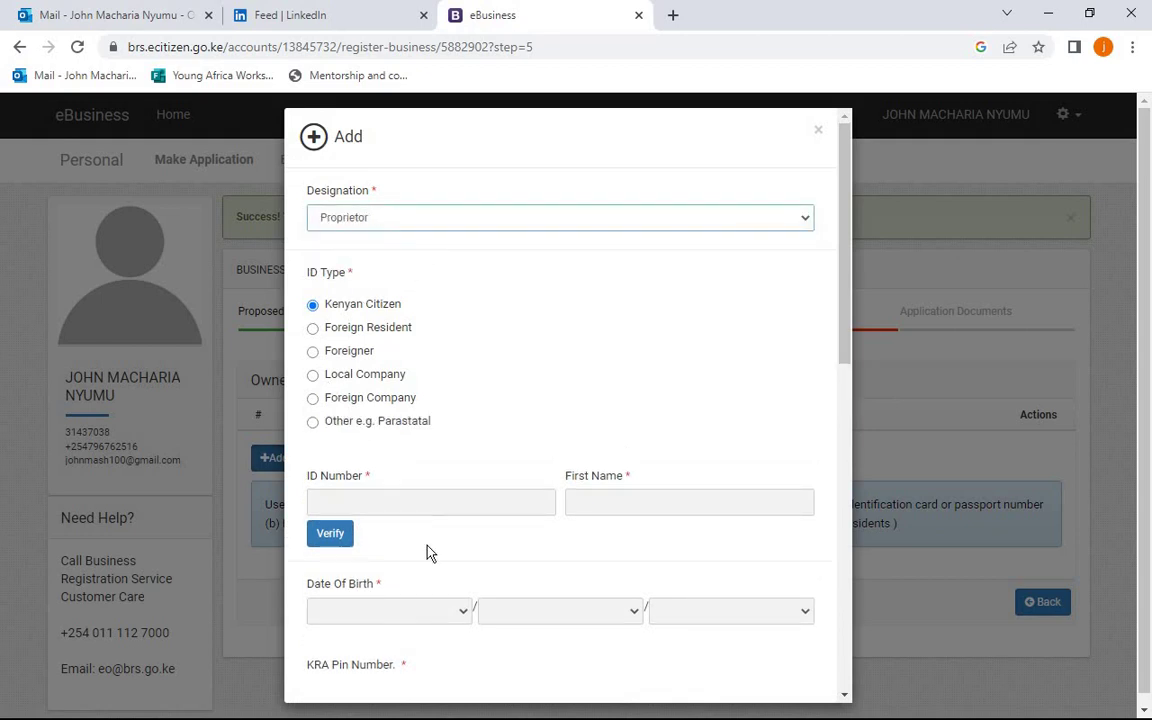
{"action": "left_click", "coordinate": [419, 503]}
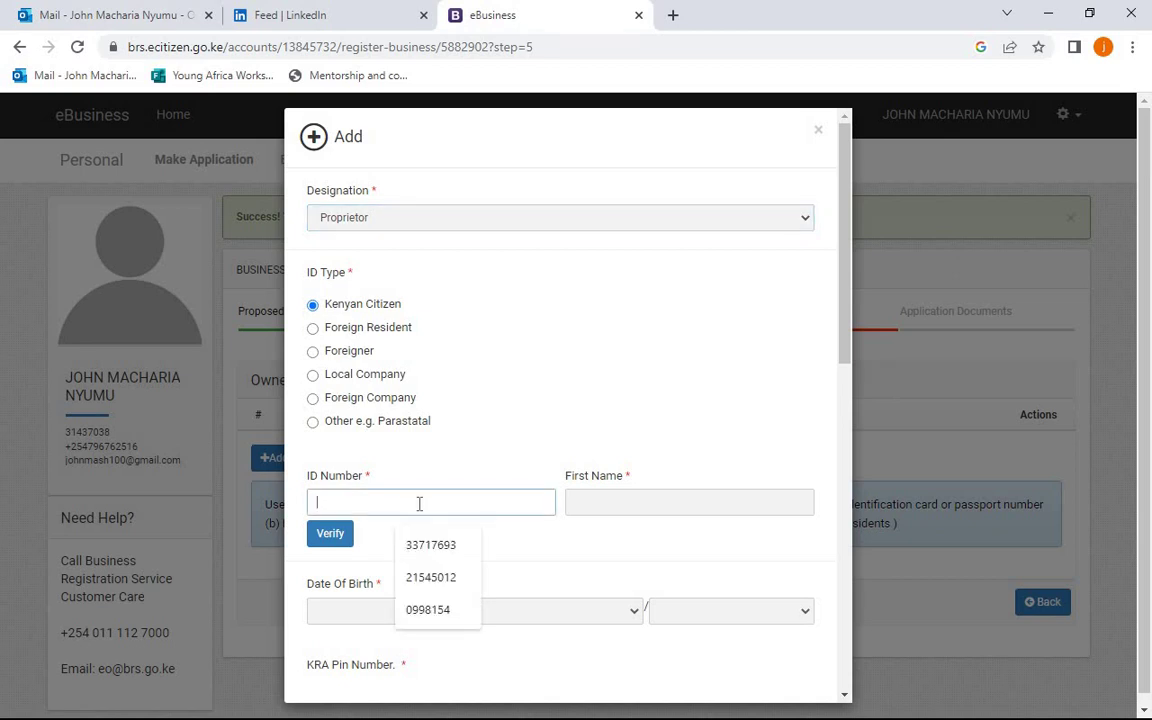
{"action": "left_click", "coordinate": [641, 510]}
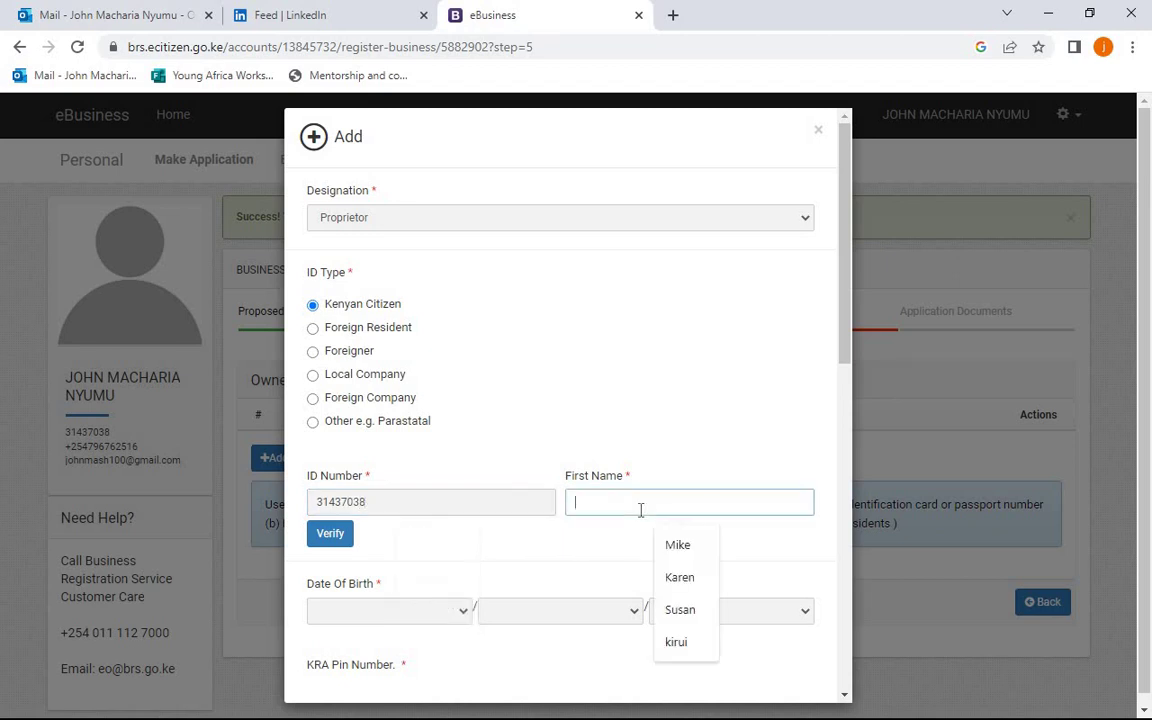
{"action": "type", "text": "john"}
{"action": "left_click", "coordinate": [342, 535]}
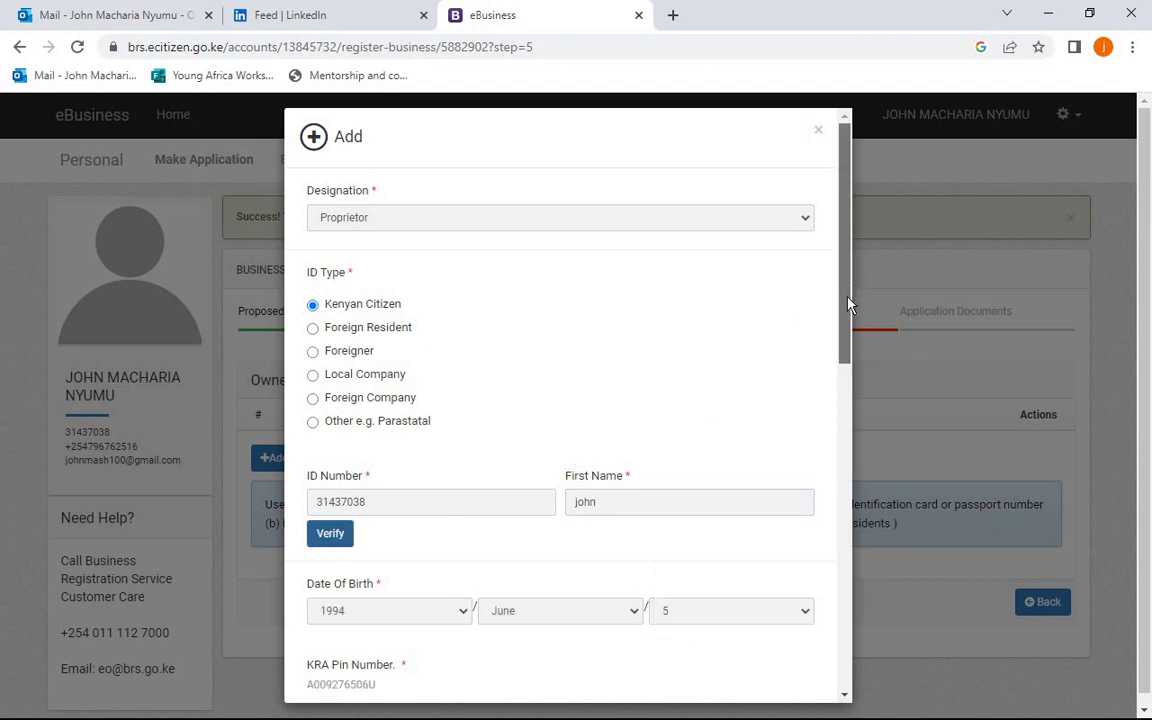
{"action": "left_click_drag", "start_coordinate": [849, 303], "coordinate": [845, 548]}
- Enter the proprietor's phone number and email address
{"action": "left_click", "coordinate": [430, 345]}
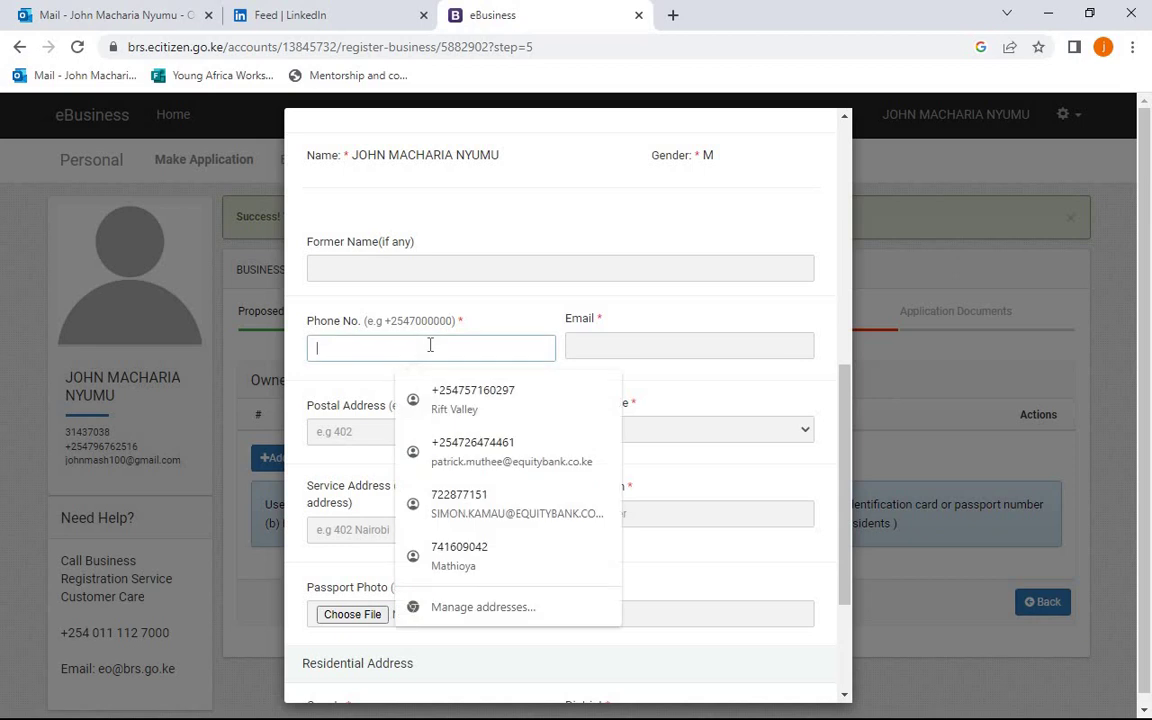
{"action": "left_click", "coordinate": [632, 340]}
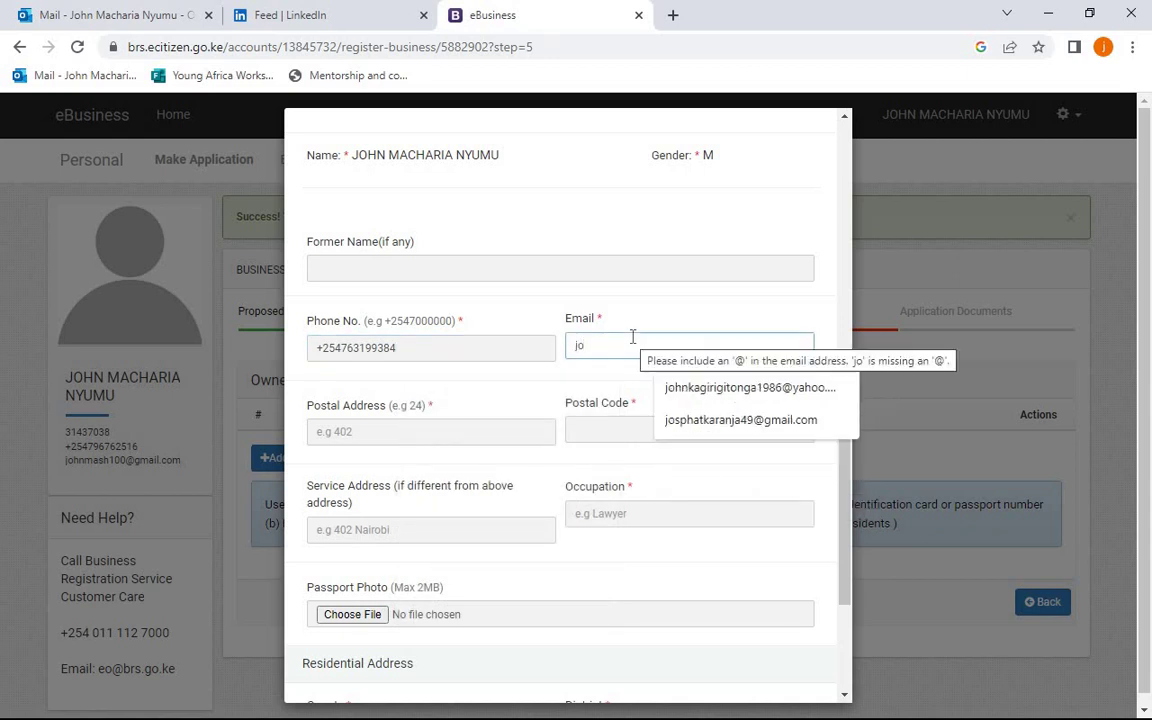
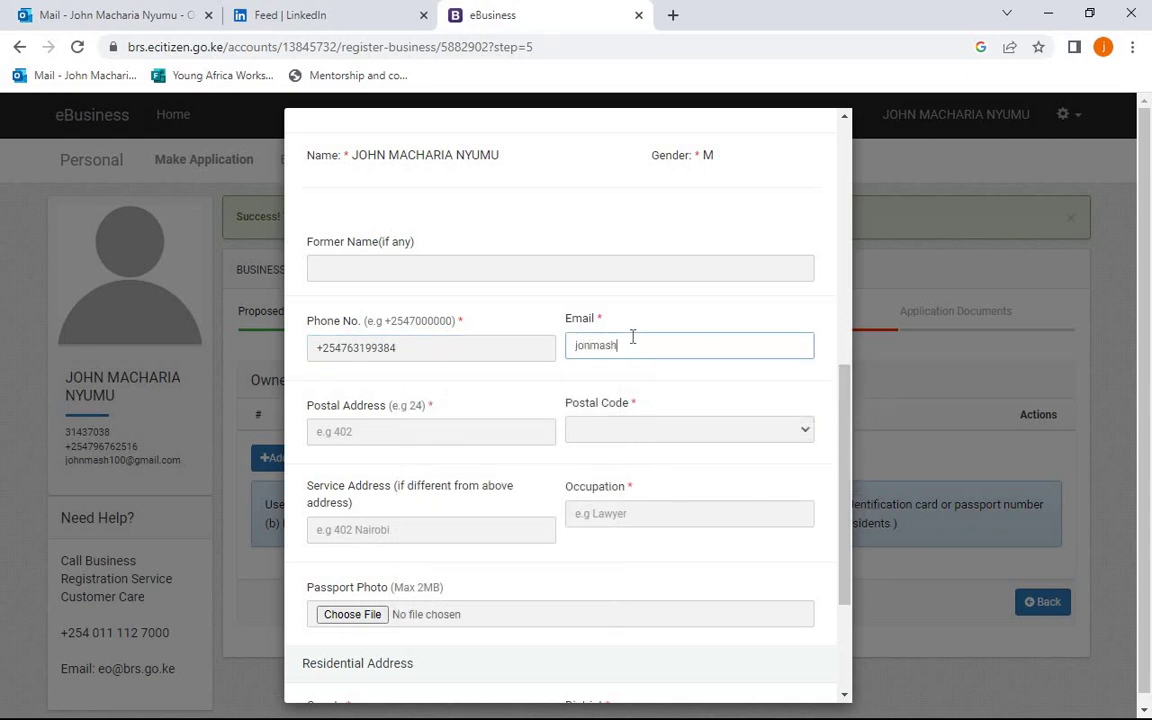
- Enter the postal address, with postal code 00100 - G.P.O NAIROBI and occupation Businessperson
{"action": "left_click", "coordinate": [518, 430]}
{"action": "type", "text": "1"}
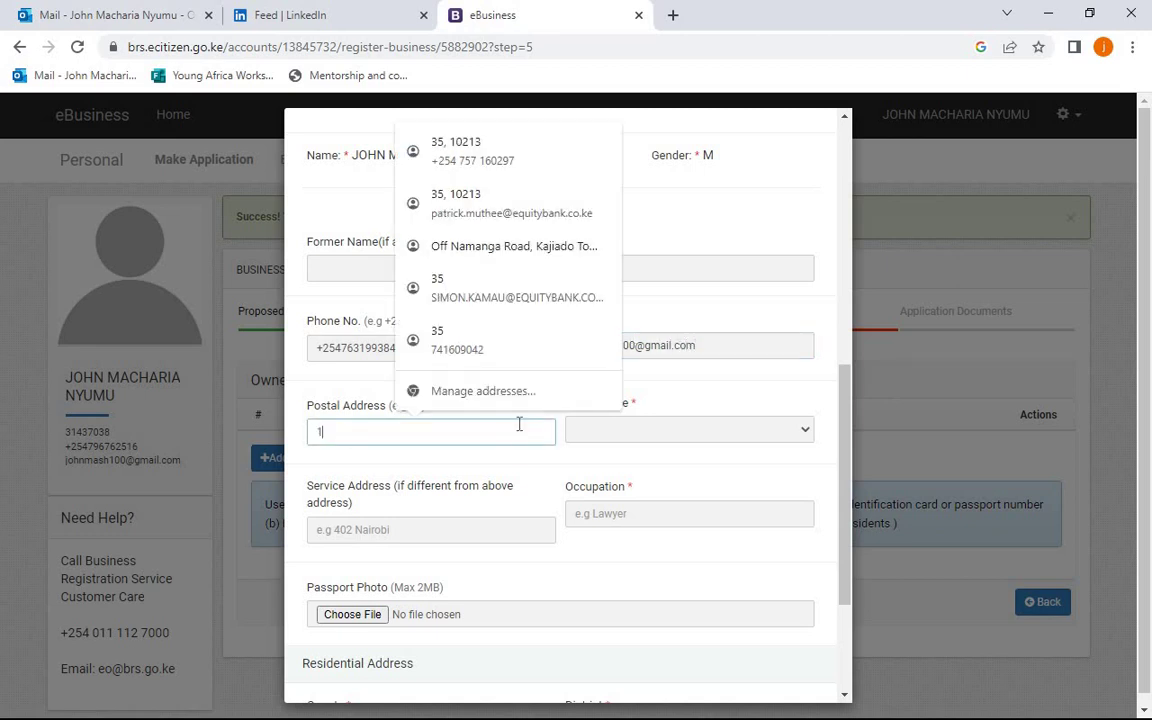
{"action": "left_click", "coordinate": [693, 432]}
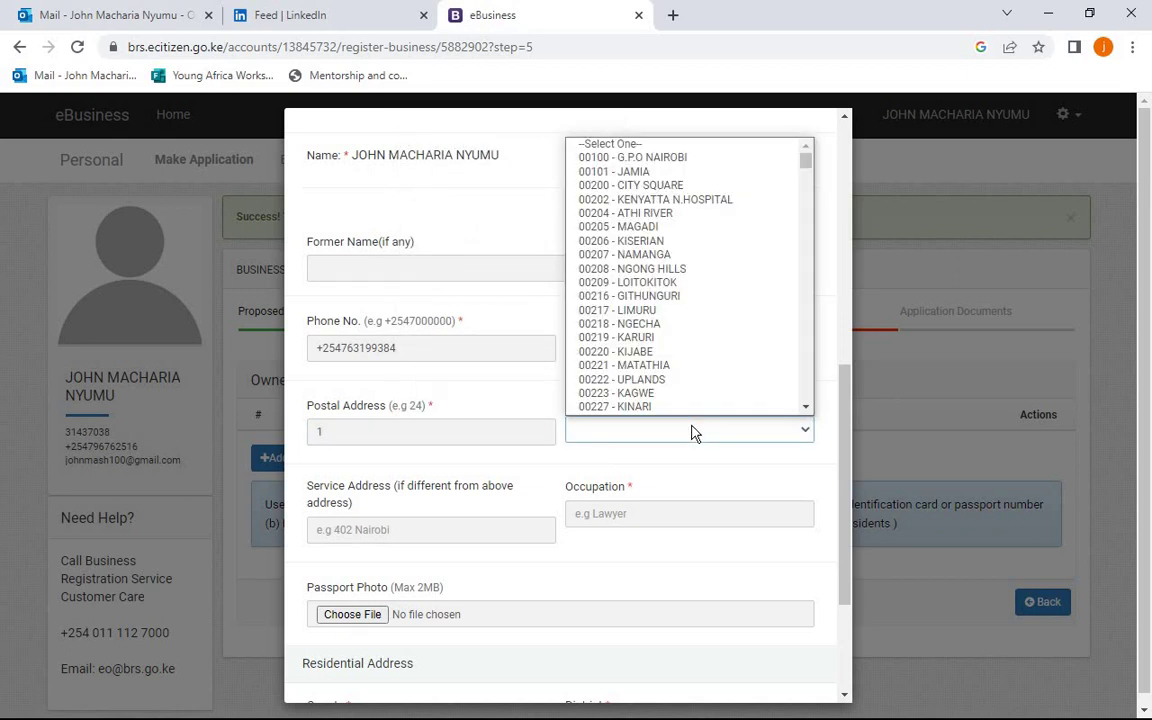
{"action": "left_click", "coordinate": [645, 160]}
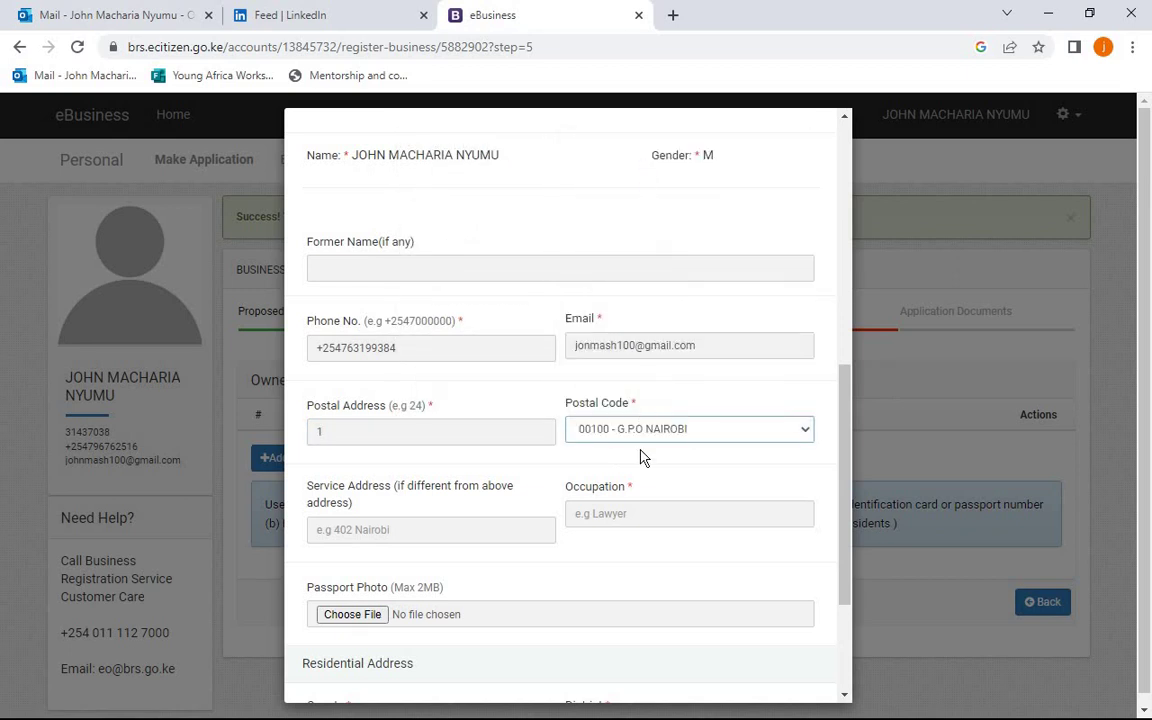
{"action": "left_click", "coordinate": [684, 514]}
{"action": "left_click", "coordinate": [685, 561]}
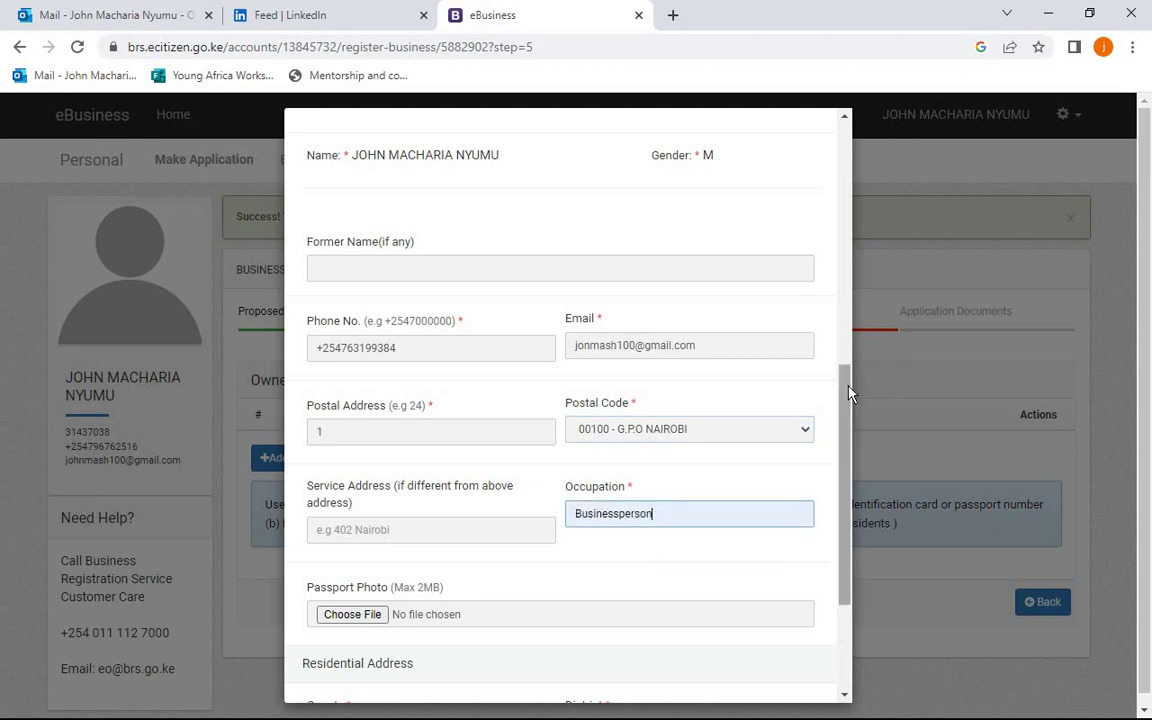
{"action": "left_click_drag", "start_coordinate": [848, 392], "coordinate": [852, 489]}
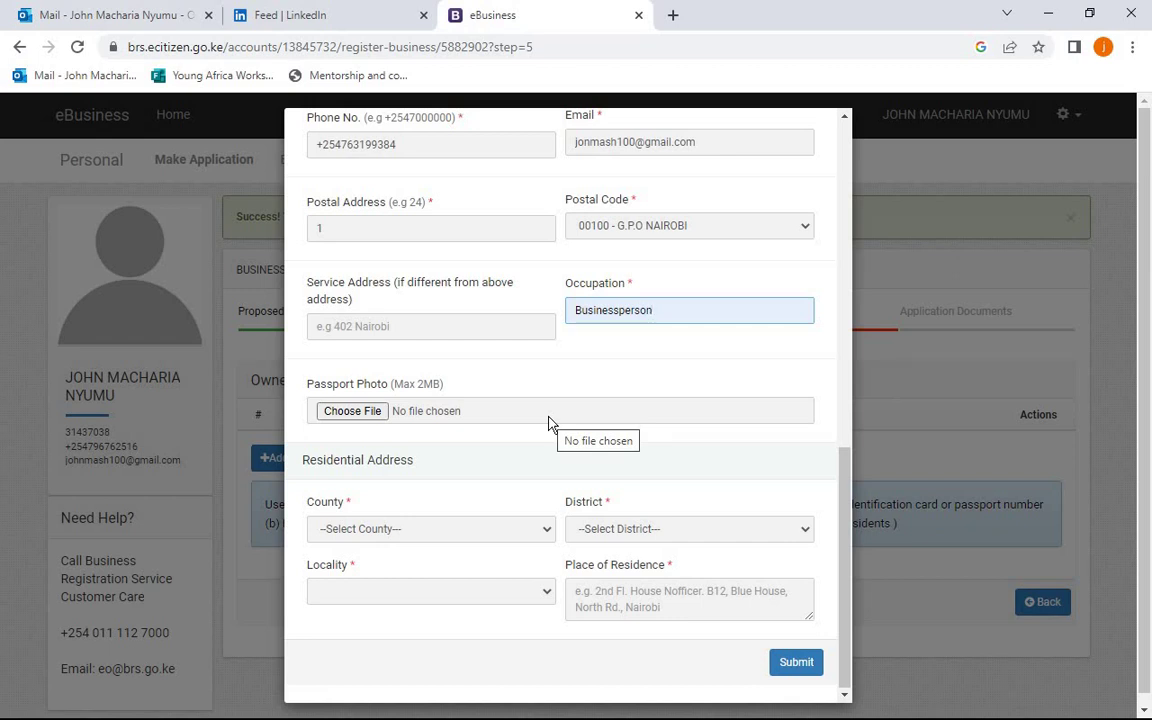
- Set residence to KAJIADO, ISINYA DISTRICT, ISINYA, enter the place of residence, and submit the proprietor
{"action": "left_click", "coordinate": [463, 537]}
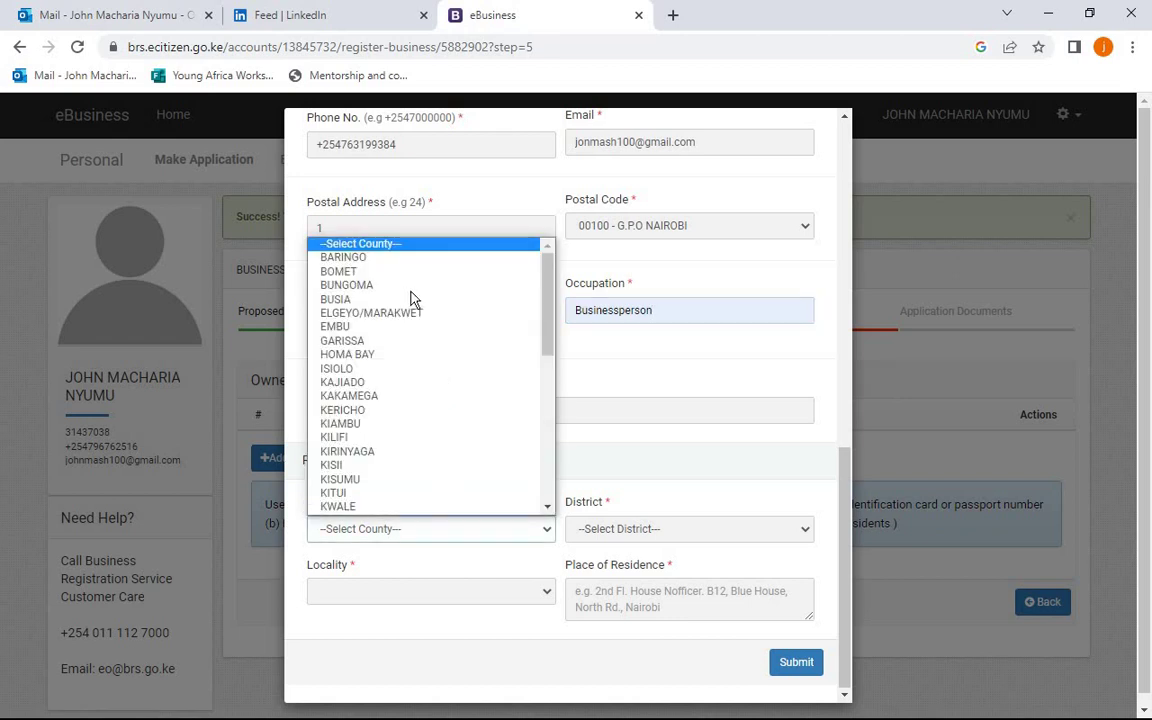
{"action": "left_click", "coordinate": [410, 394]}
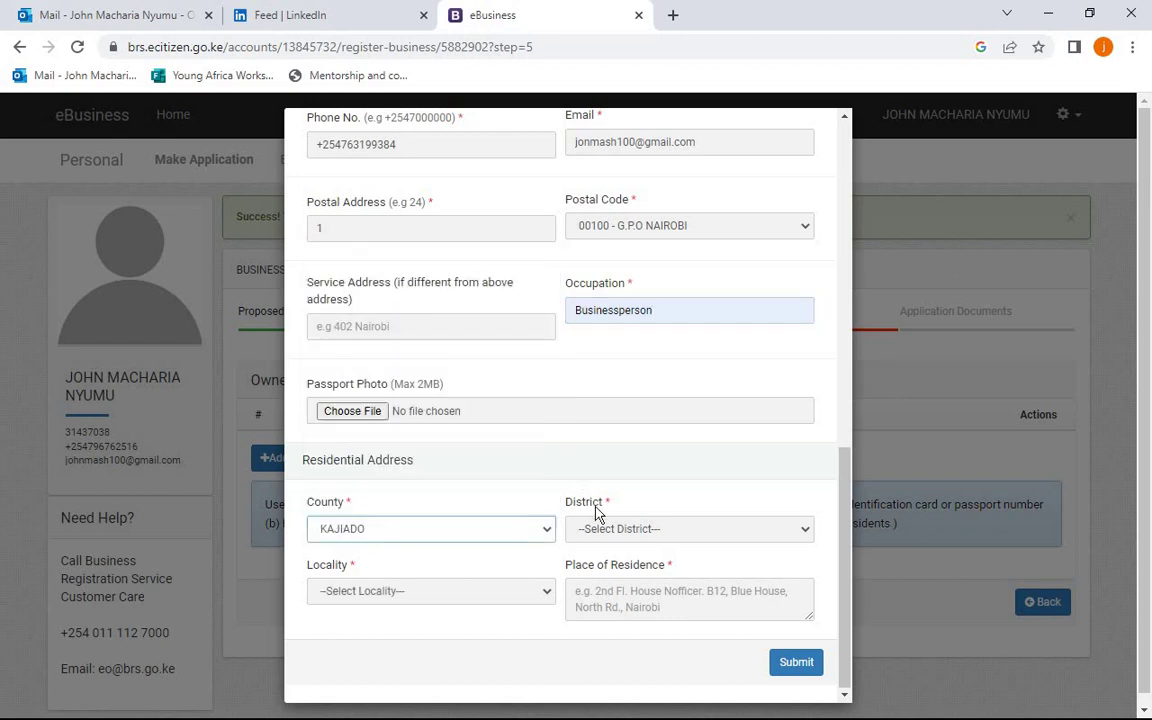
{"action": "left_click", "coordinate": [606, 530]}
{"action": "left_click", "coordinate": [600, 563]}
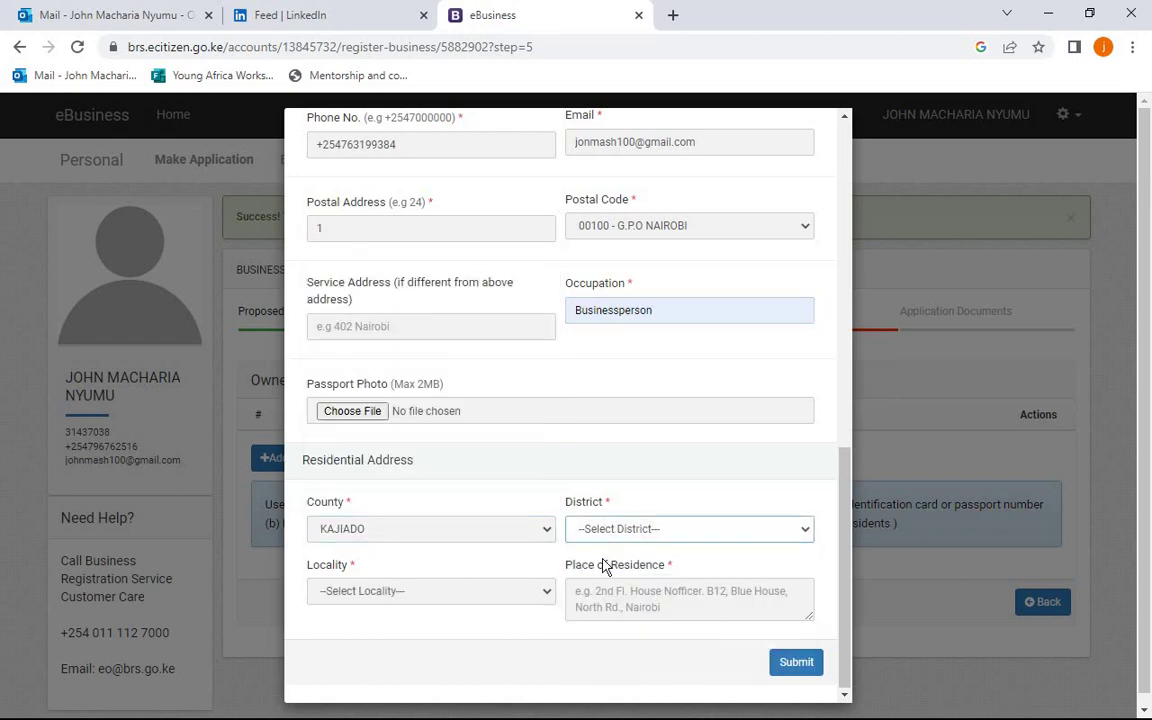
{"action": "left_click", "coordinate": [533, 600]}
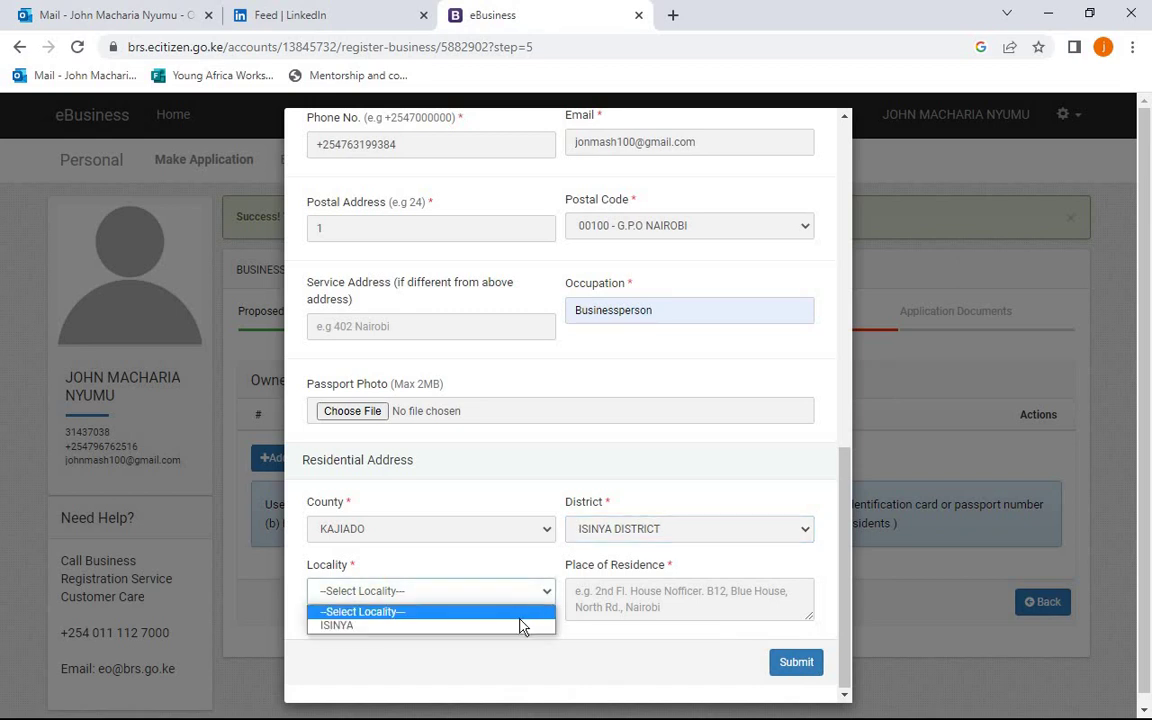
{"action": "left_click", "coordinate": [519, 625]}
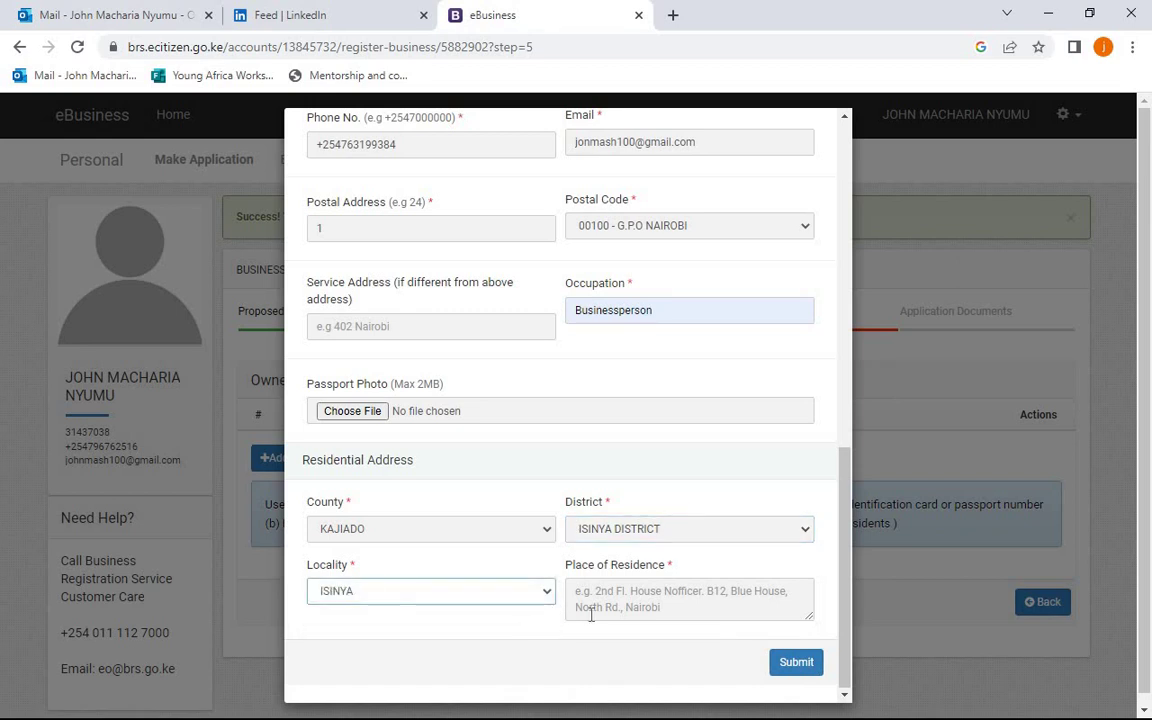
{"action": "left_click", "coordinate": [591, 615]}
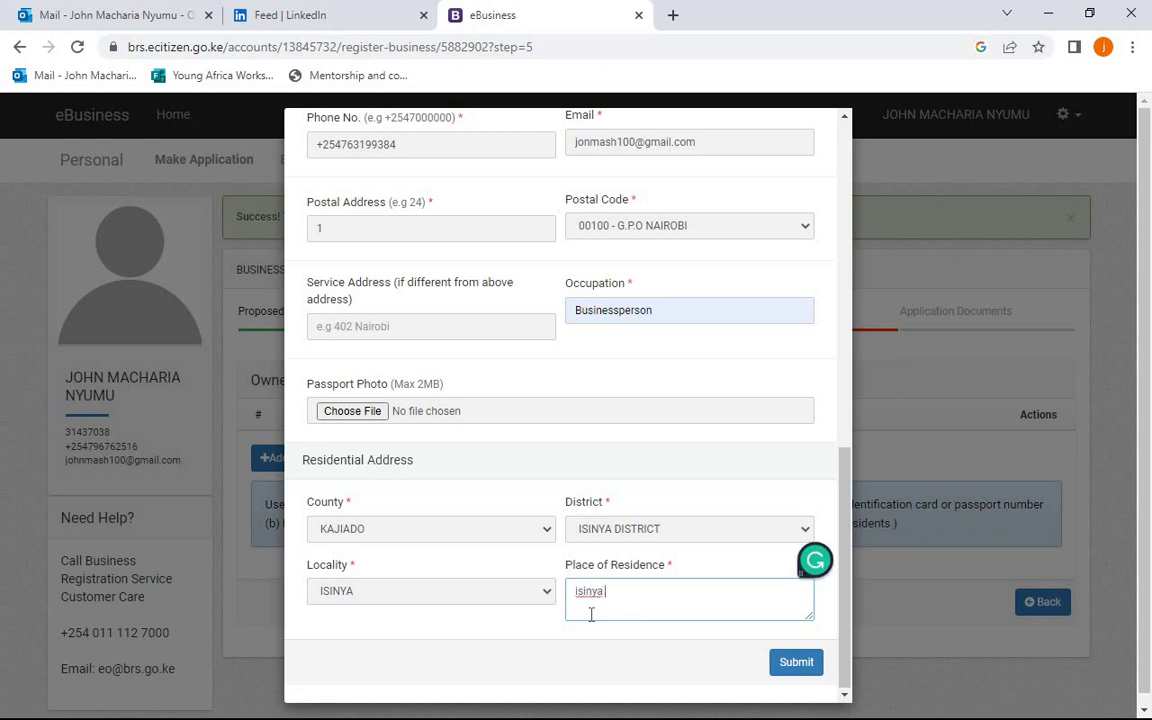
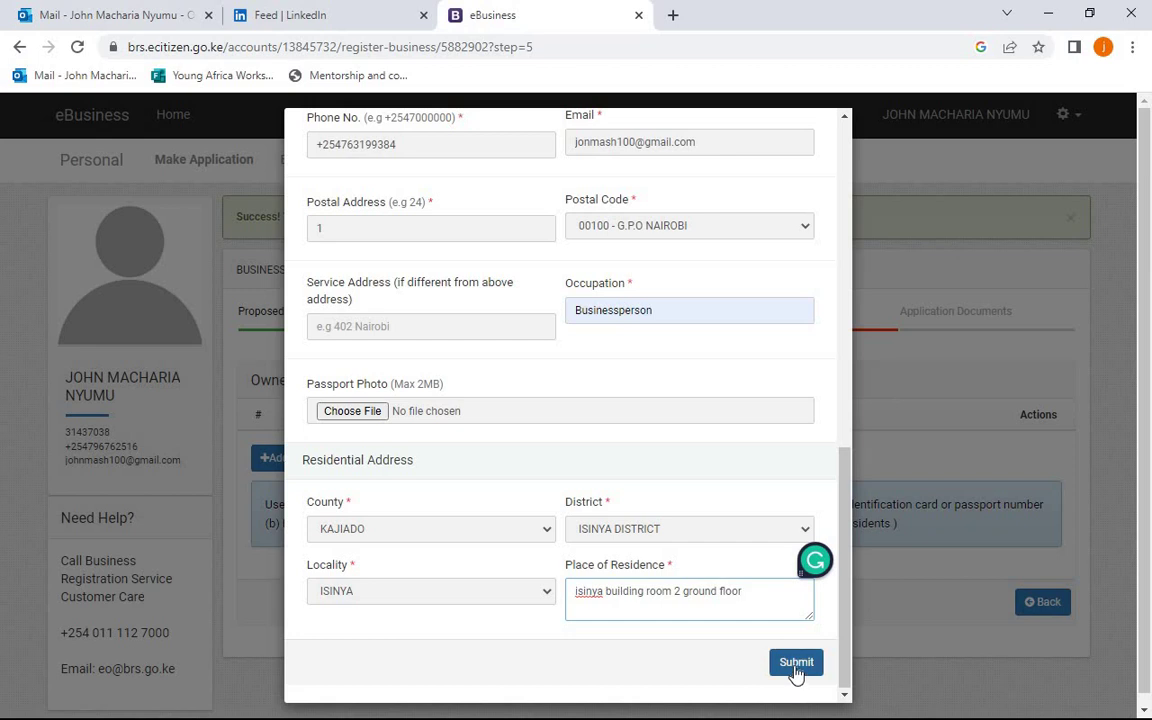
{"action": "left_click", "coordinate": [797, 674]}
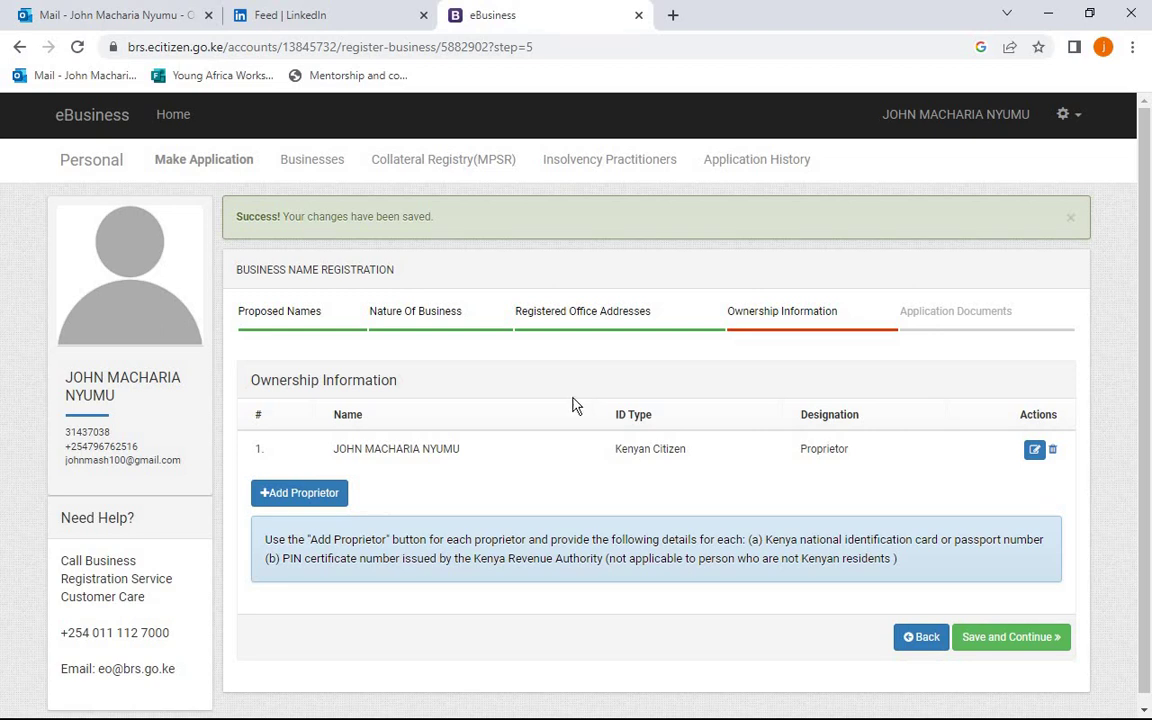
- Start adding a second Proprietor, cancel it, and save ownership with the single proprietor
{"action": "left_click", "coordinate": [309, 494]}
{"action": "left_click", "coordinate": [503, 226]}
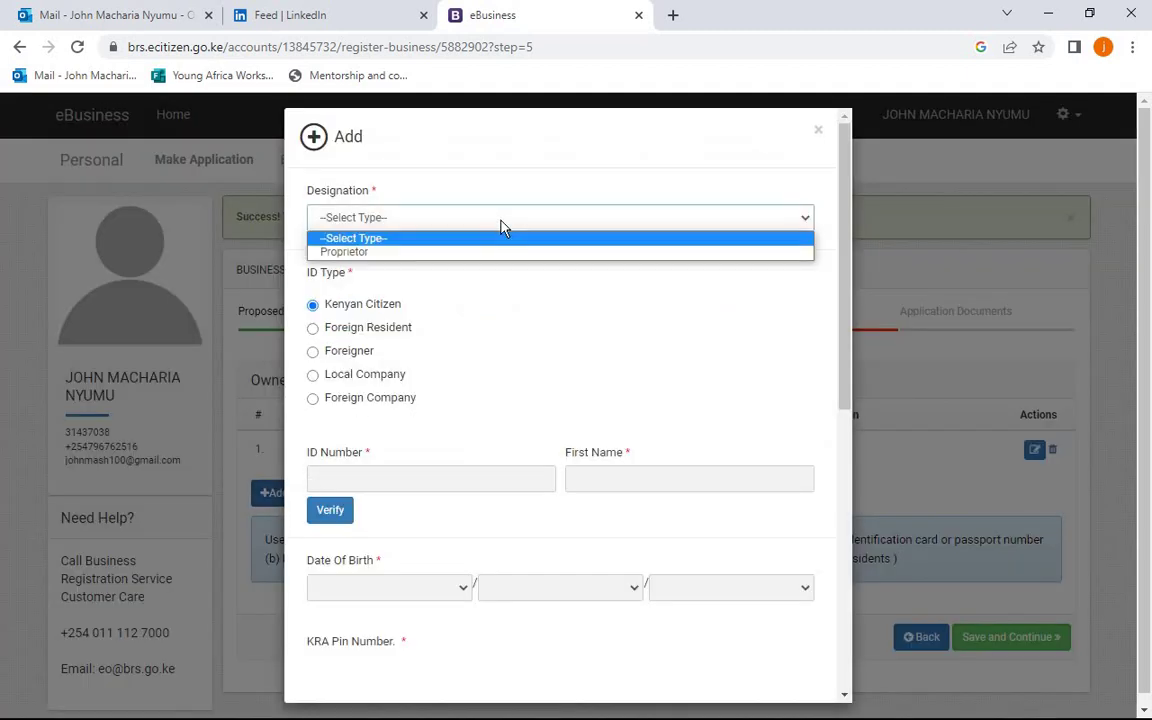
{"action": "left_click", "coordinate": [494, 251]}
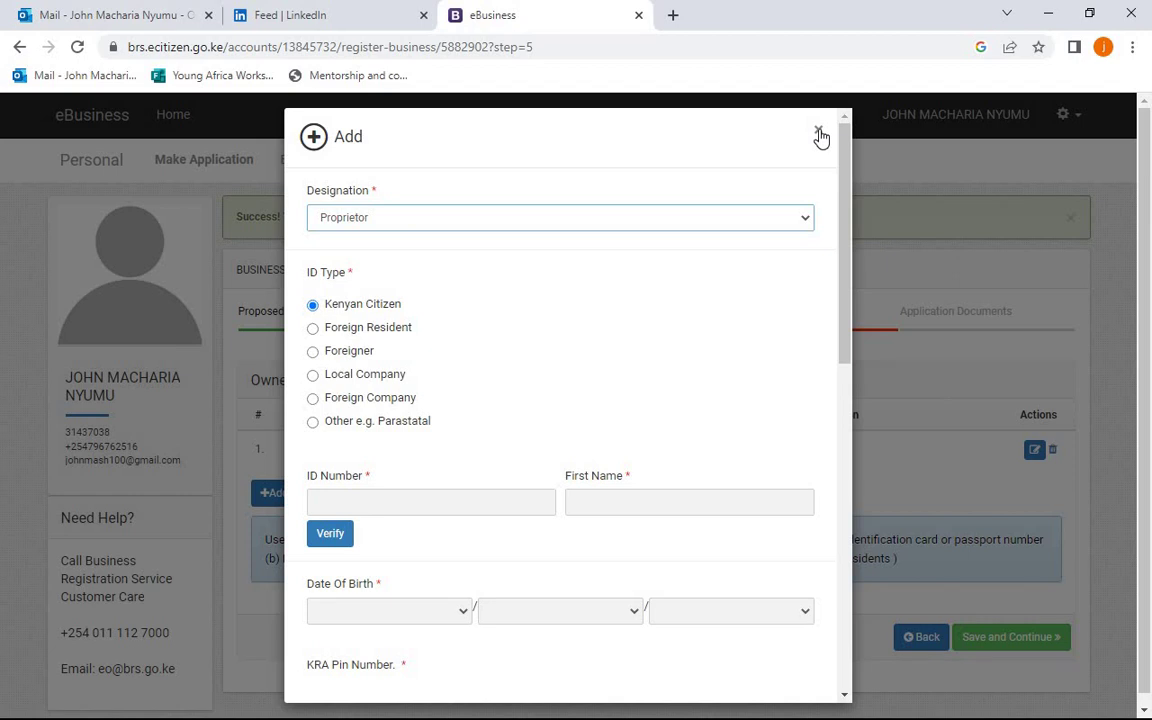
{"action": "left_click", "coordinate": [819, 134]}
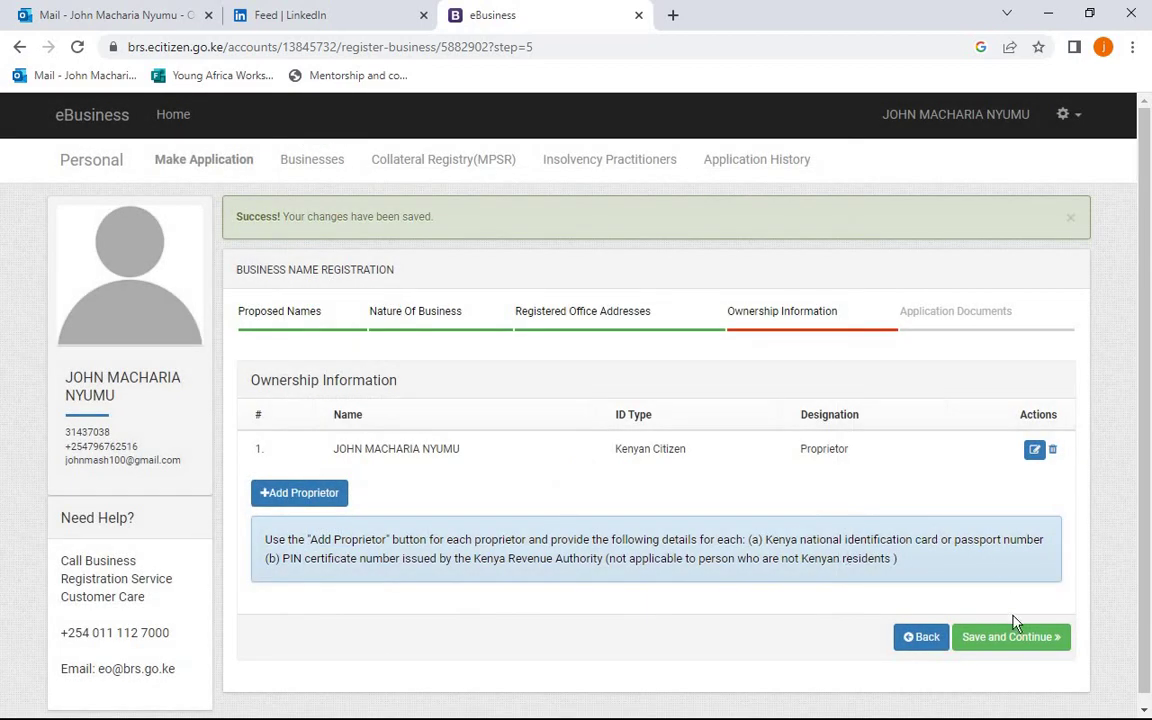
{"action": "left_click", "coordinate": [1013, 644]}
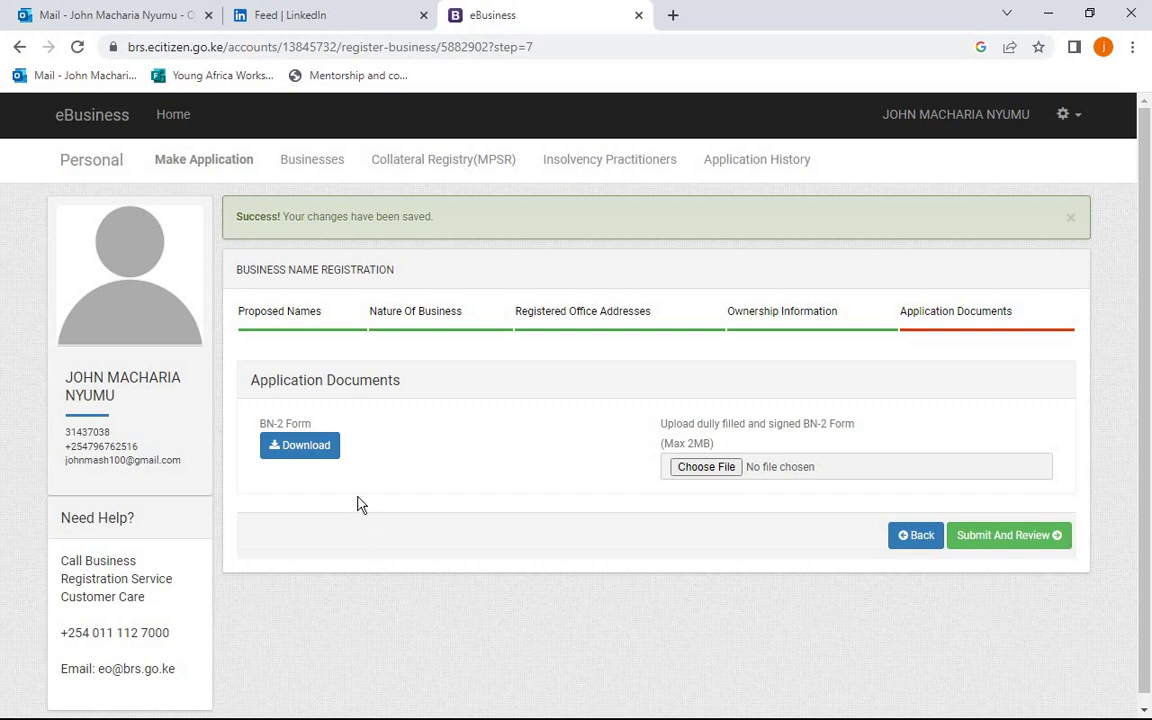
- Download the BN-2 form and open the downloaded PDF
{"action": "left_click", "coordinate": [325, 450]}
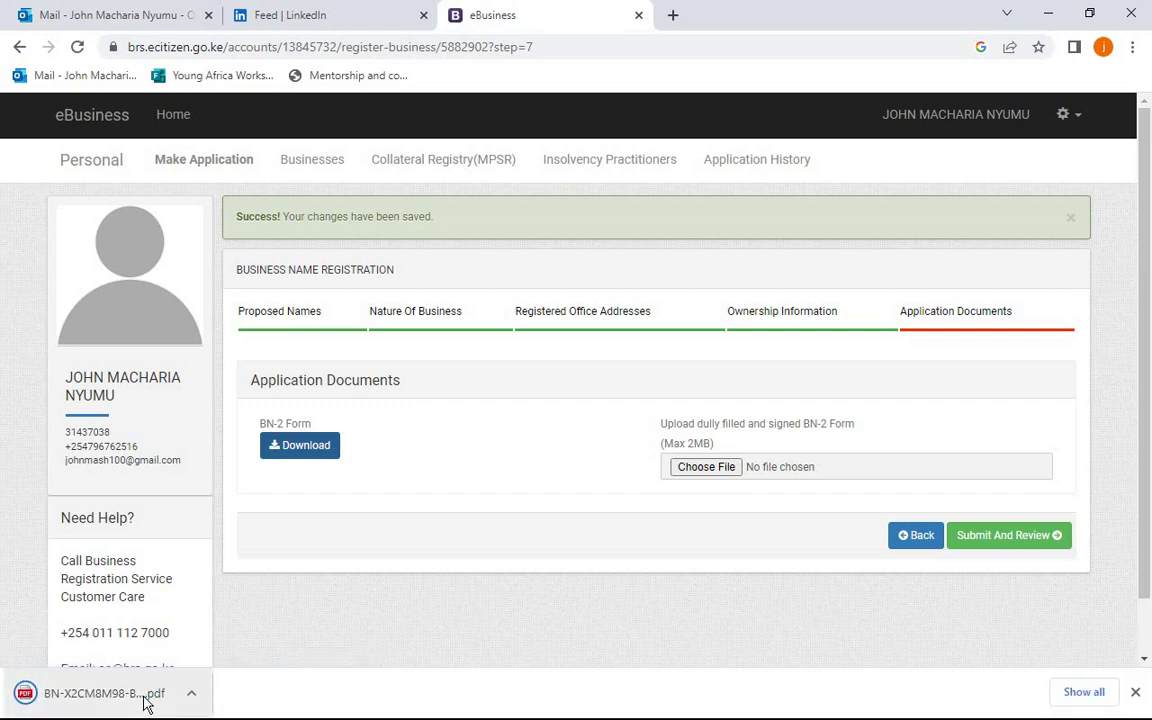
{"action": "left_click", "coordinate": [133, 696]}
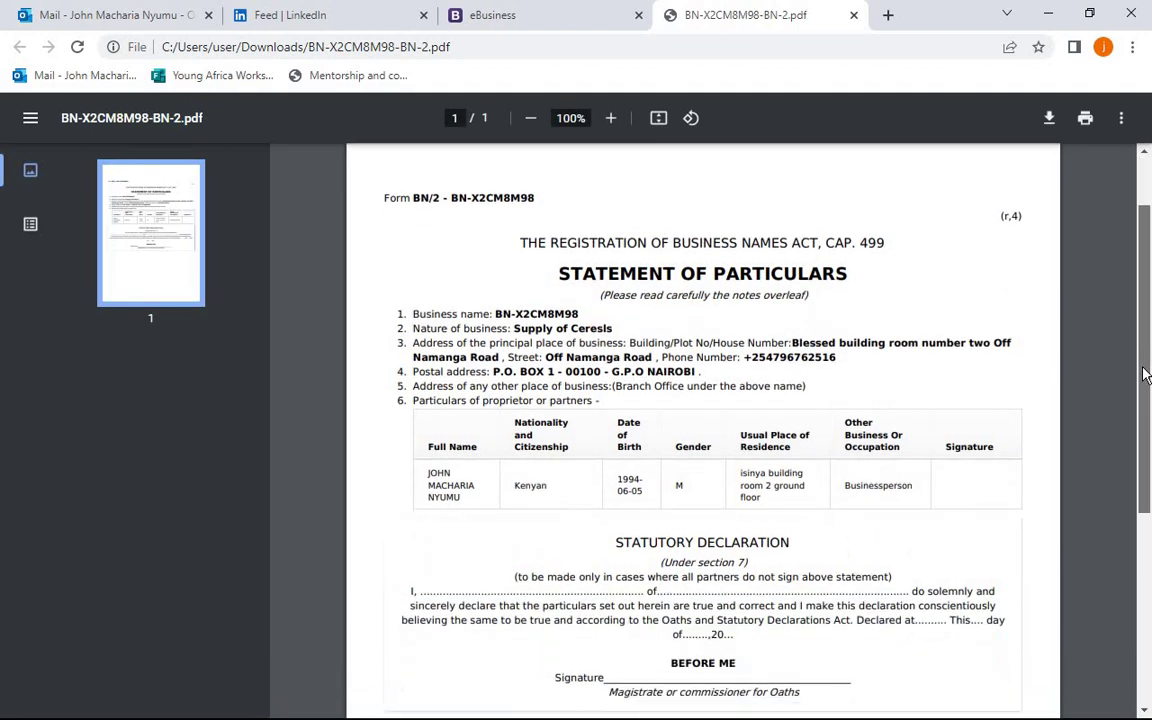
{"action": "scroll", "coordinate": [1146, 398], "scroll_direction": "down", "scroll_amount": 1}
{"action": "scroll", "coordinate": [1146, 398], "scroll_direction": "down", "scroll_amount": 1}
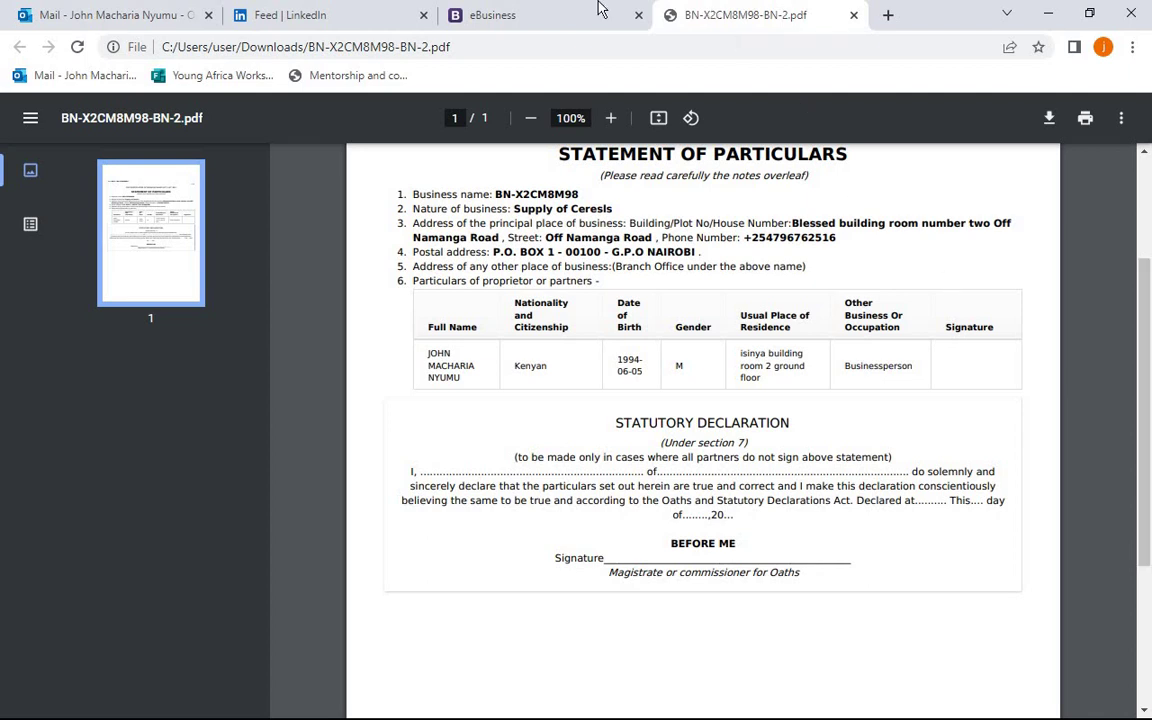
{"action": "left_click", "coordinate": [528, 10]}
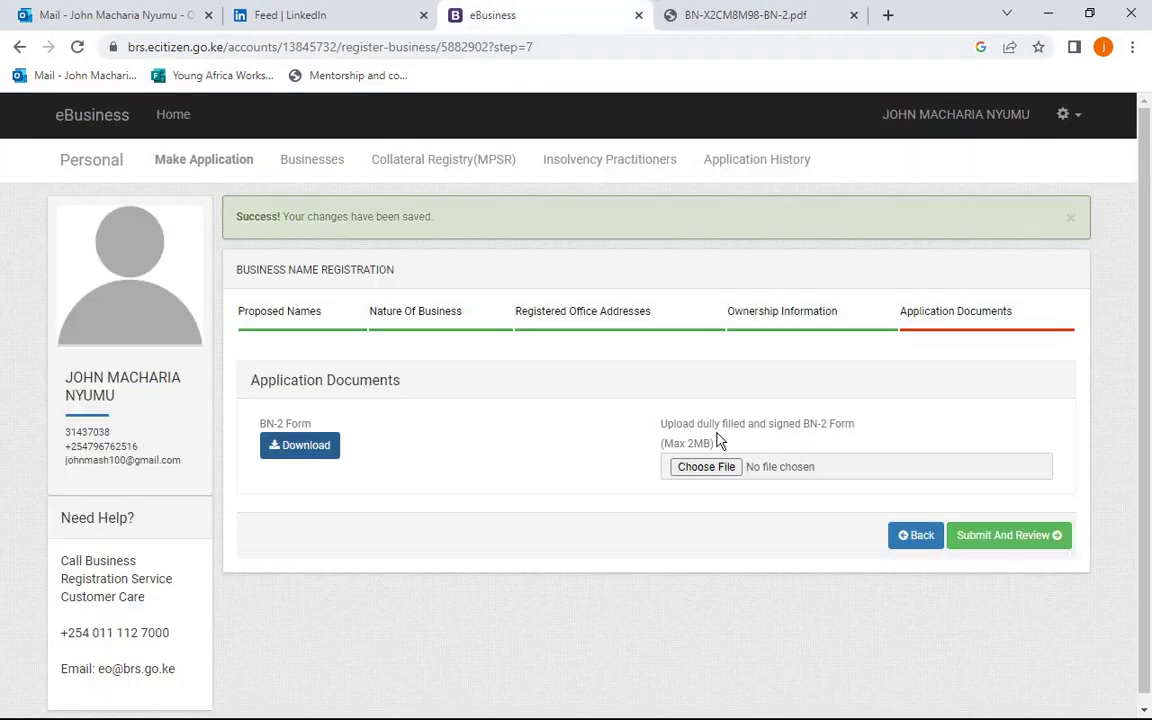
{"action": "left_click", "coordinate": [722, 468]}
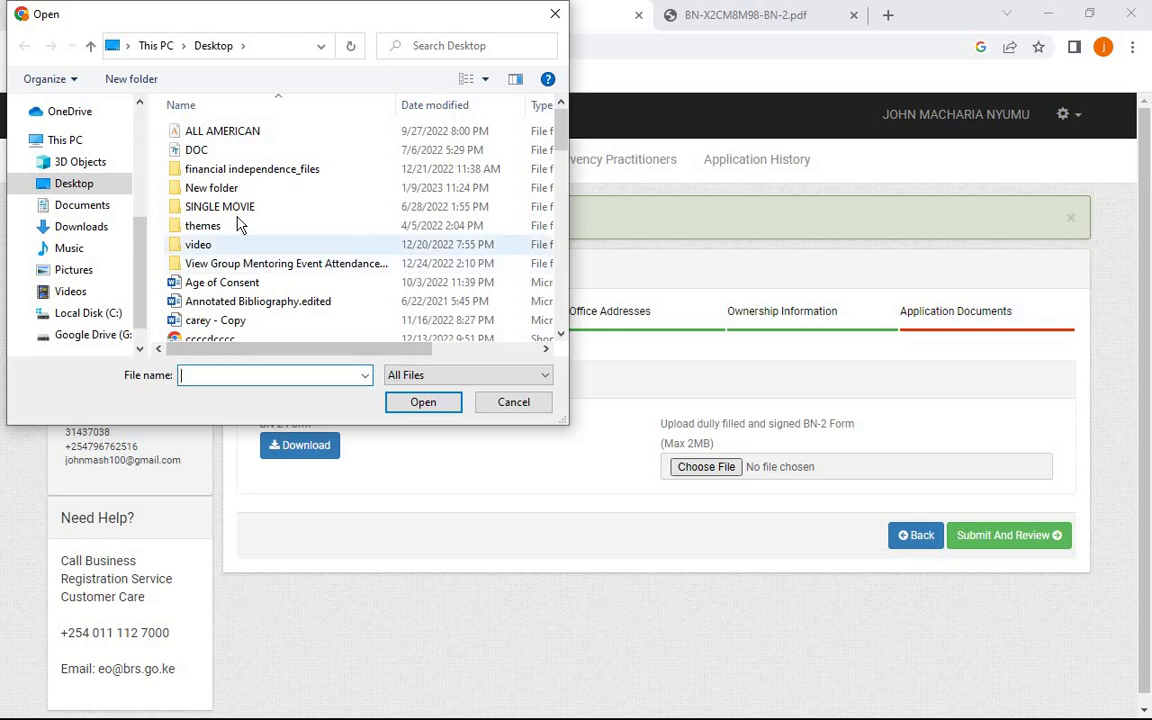
{"action": "left_click", "coordinate": [81, 227]}
{"action": "left_click", "coordinate": [232, 153]}
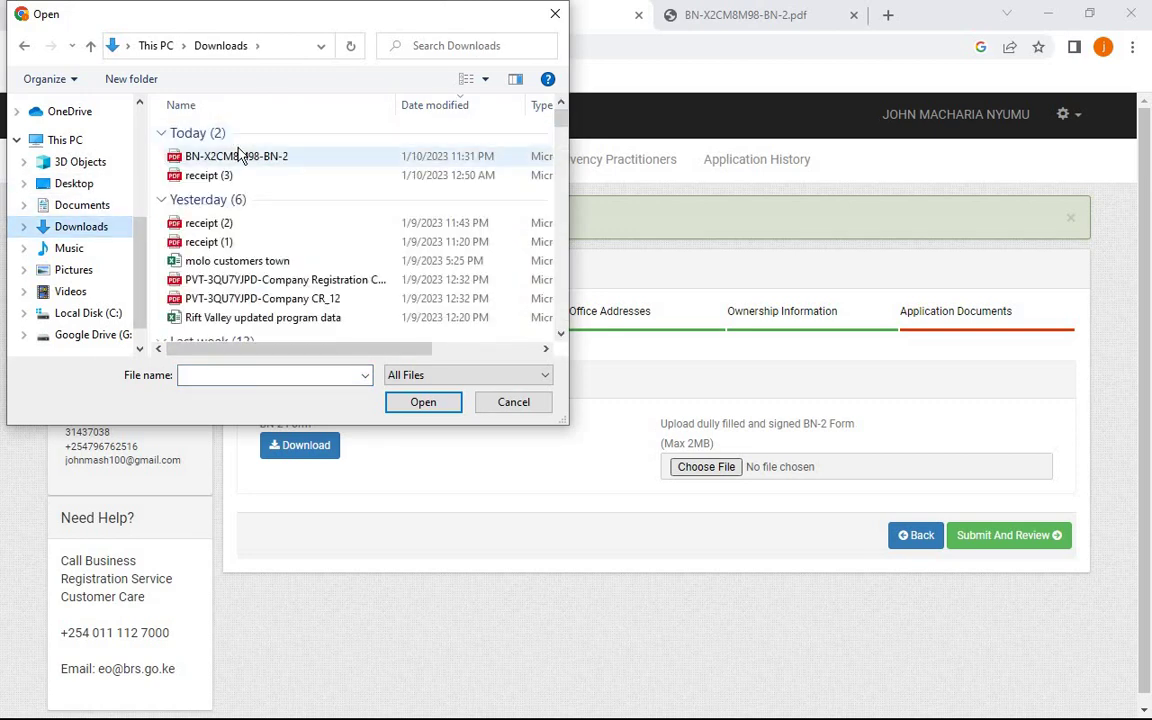
{"action": "left_click", "coordinate": [424, 404]}
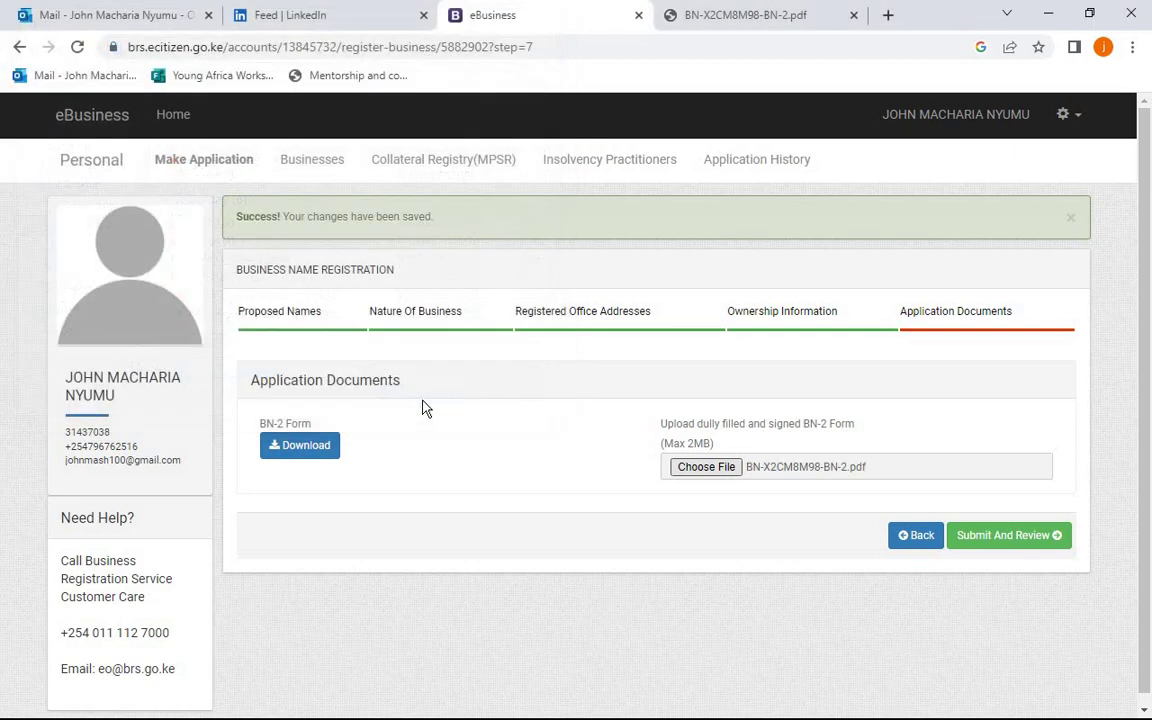
{"action": "left_click", "coordinate": [1003, 537]}
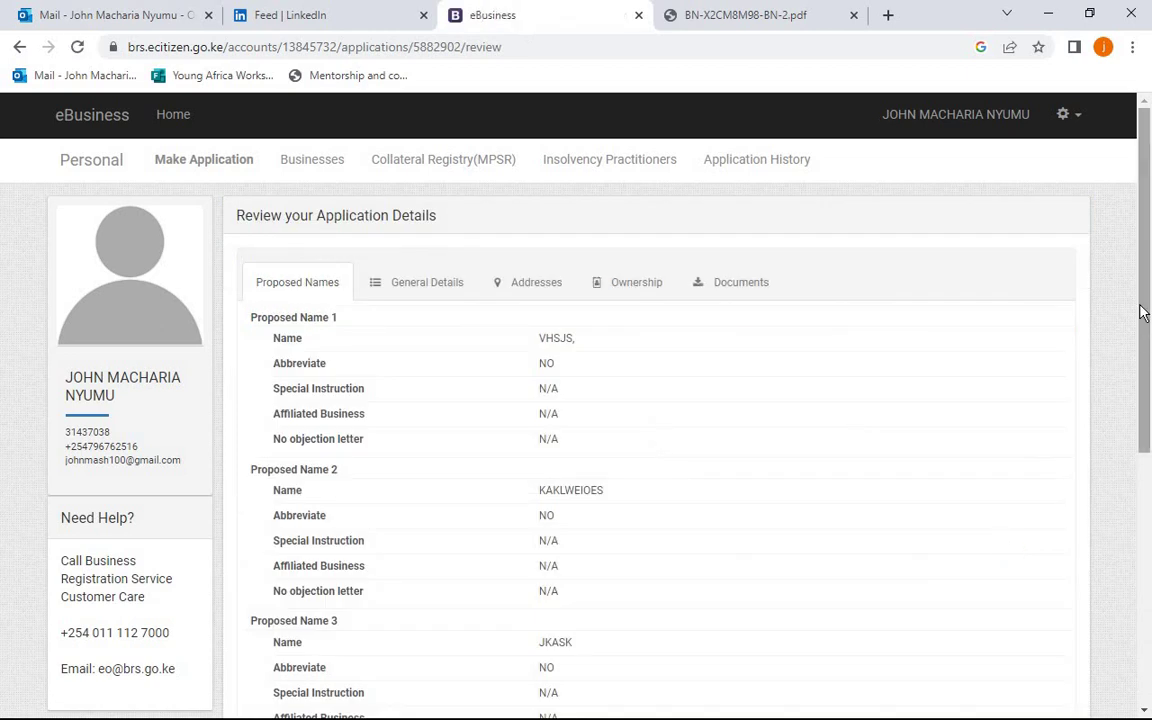
- Tick the 'I hereby confirm' declaration and finish the application to reach the KES 950.00 payment
{"action": "left_click_drag", "start_coordinate": [1141, 314], "coordinate": [1146, 580]}
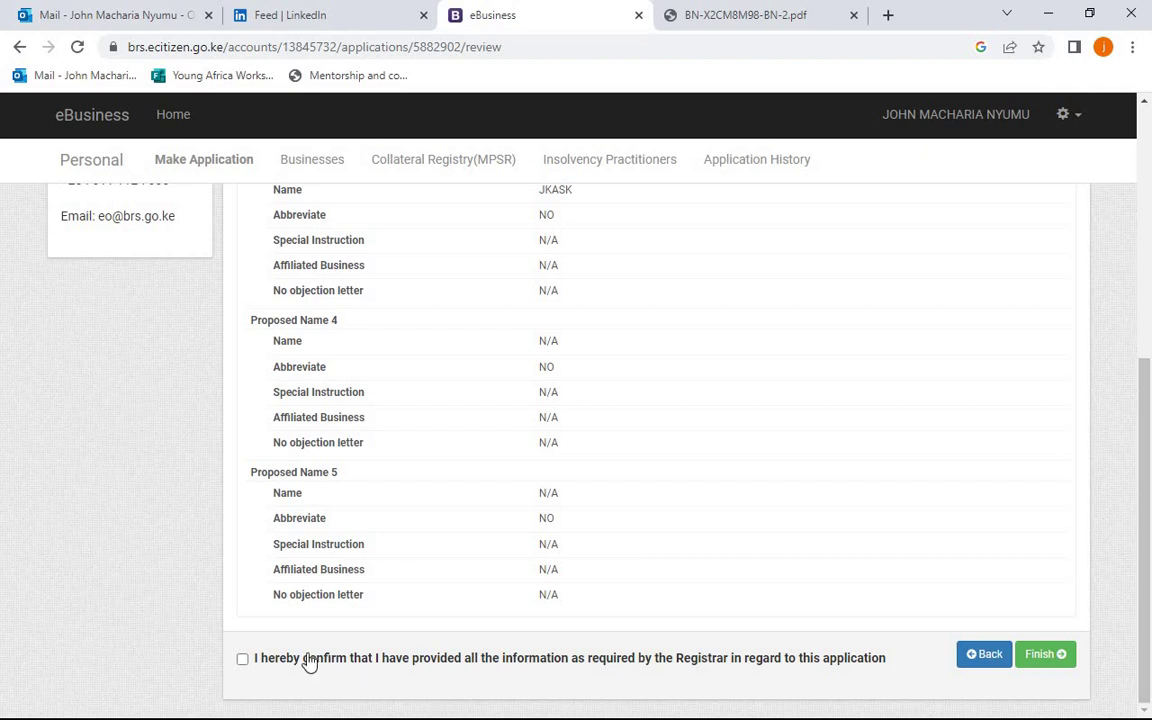
{"action": "left_click", "coordinate": [243, 660]}
{"action": "left_click", "coordinate": [1052, 655]}
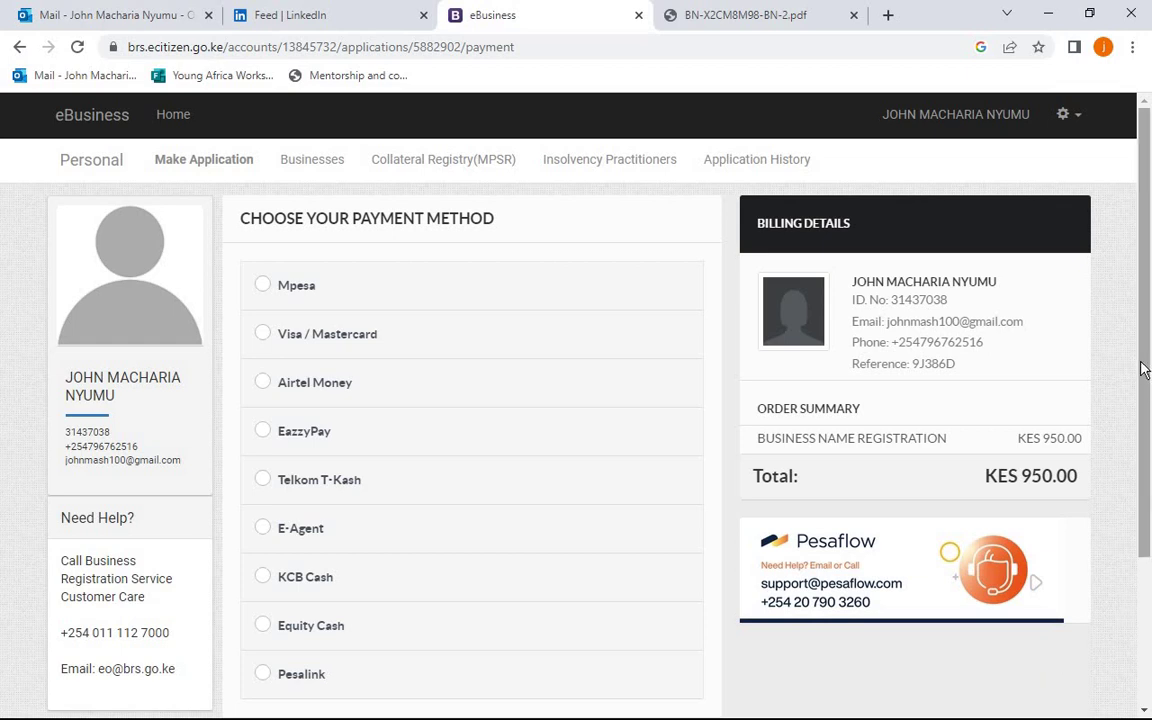
- Select Mpesa as the payment method and change the paying phone number to another Safaricom number
{"action": "left_click_drag", "start_coordinate": [1145, 371], "coordinate": [1146, 396]}
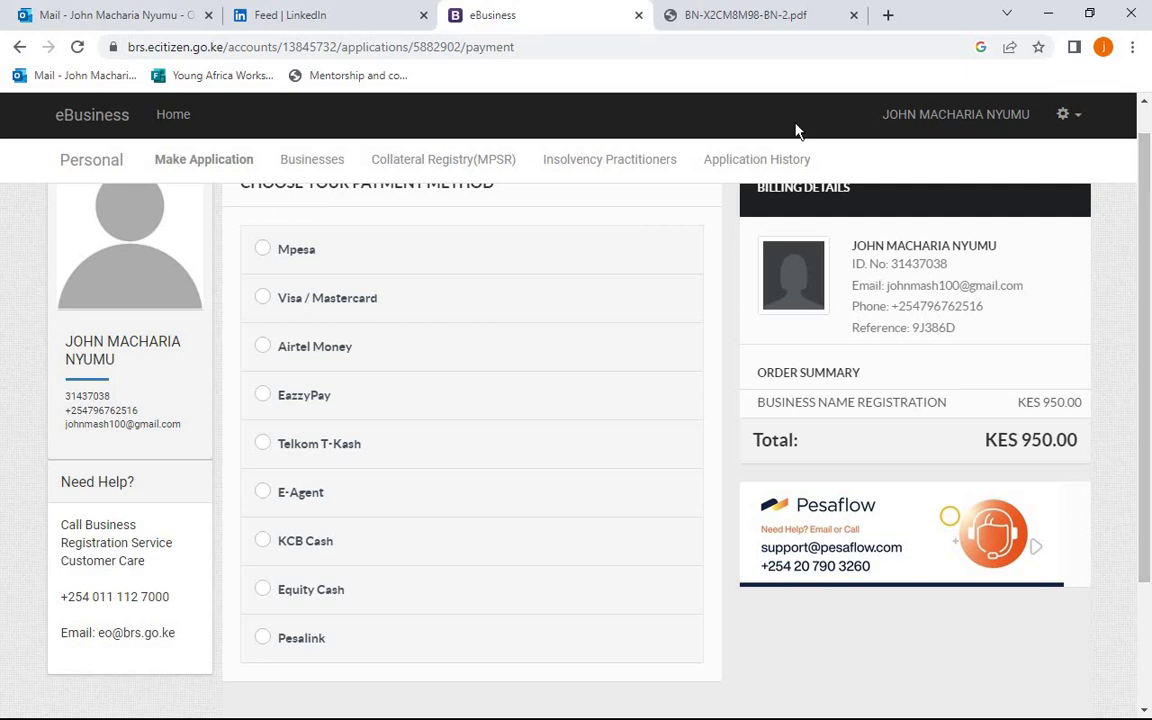
{"action": "left_click", "coordinate": [264, 248]}
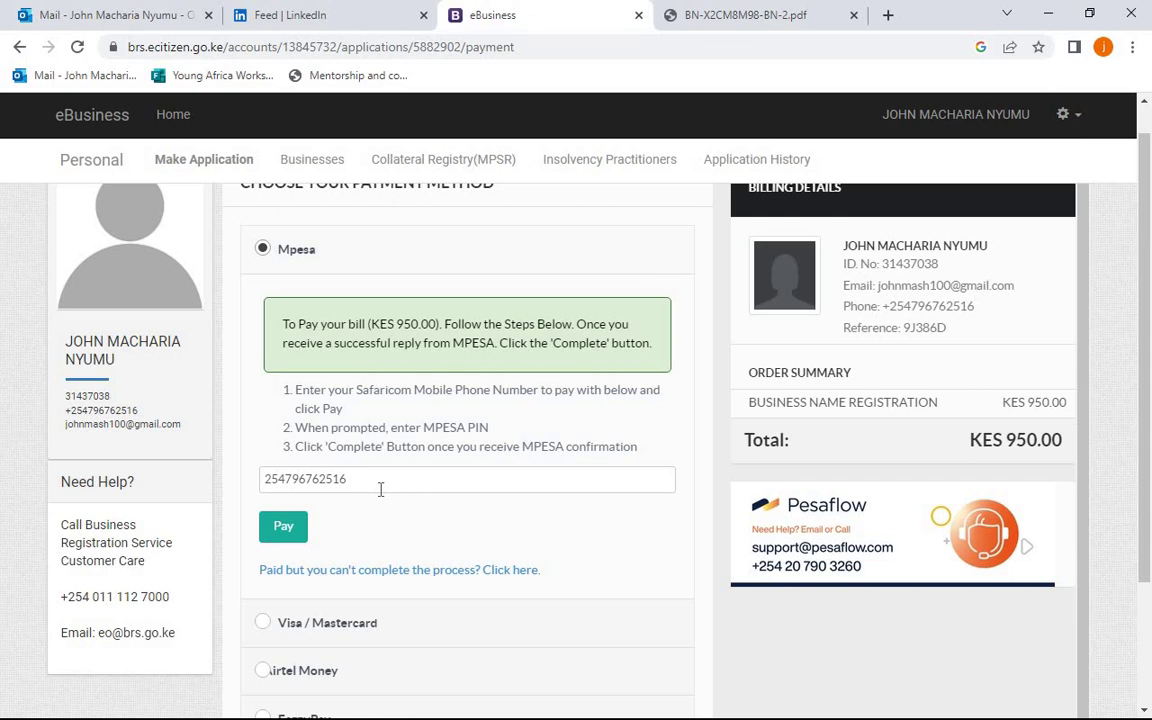
{"action": "left_click", "coordinate": [376, 483]}
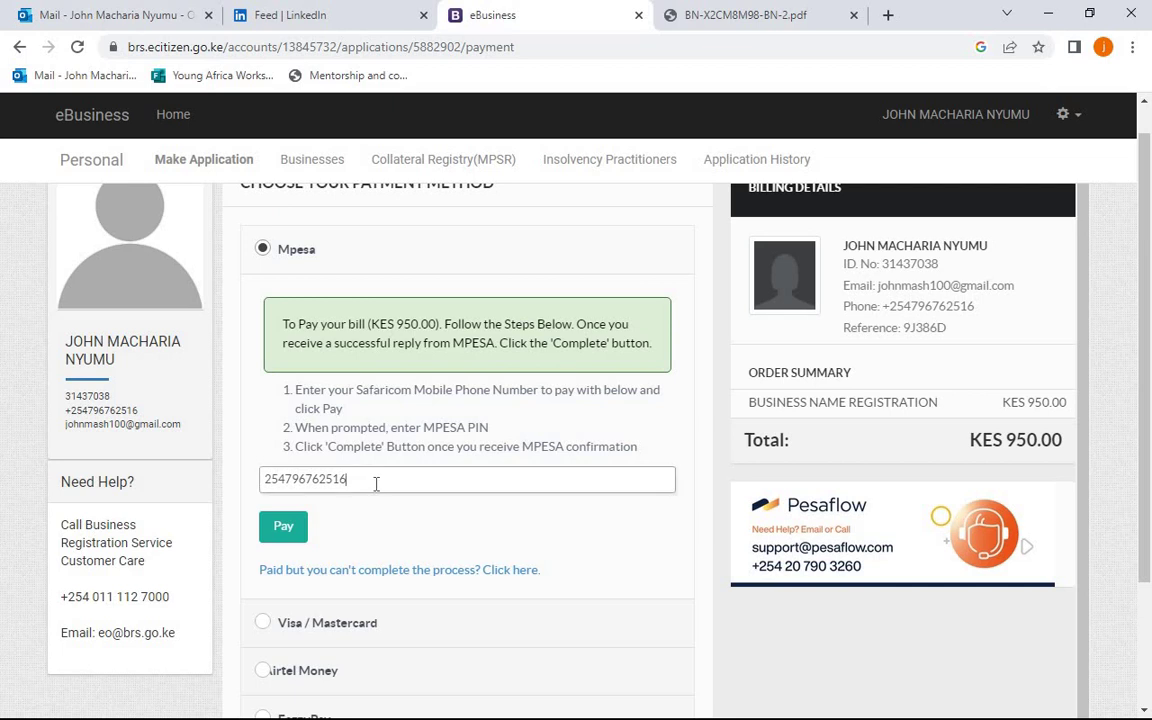
{"action": "key", "text": "BackSpace"}
{"action": "key", "text": "BackSpace"}
{"action": "key", "text": "BackSpace"}
{"action": "key", "text": "BackSpace"}
{"action": "key", "text": "BackSpace"}
{"action": "key", "text": "BackSpace"}
{"action": "key", "text": "BackSpace"}
{"action": "key", "text": "BackSpace"}
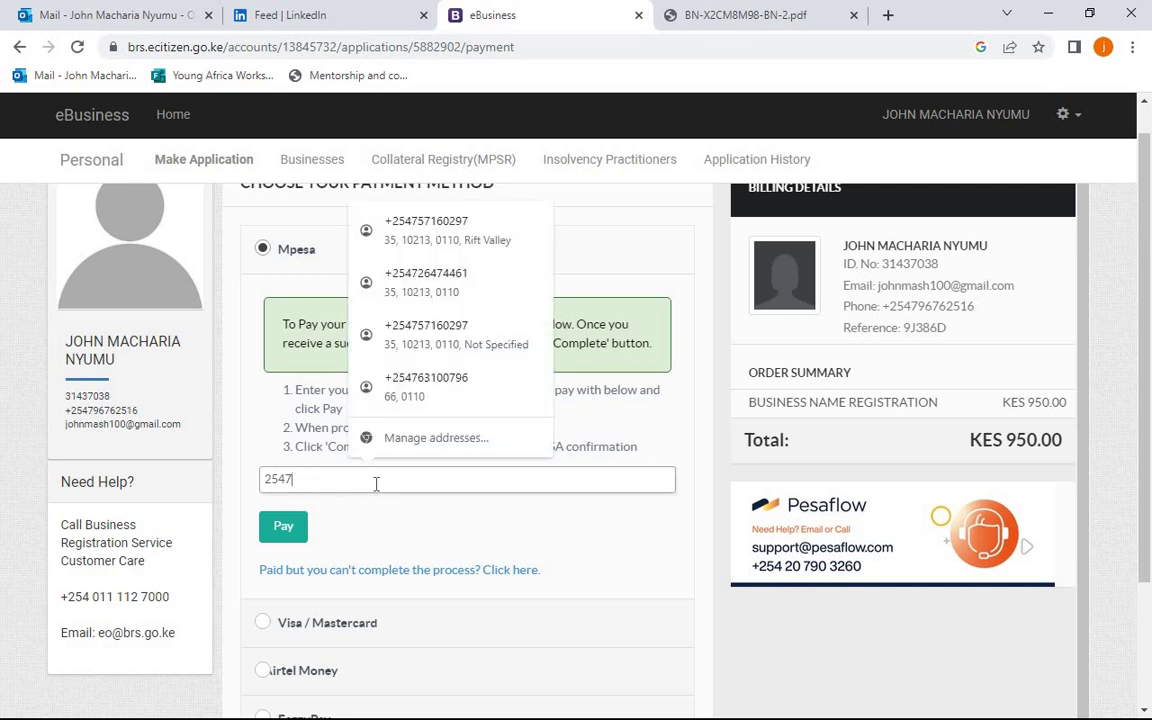
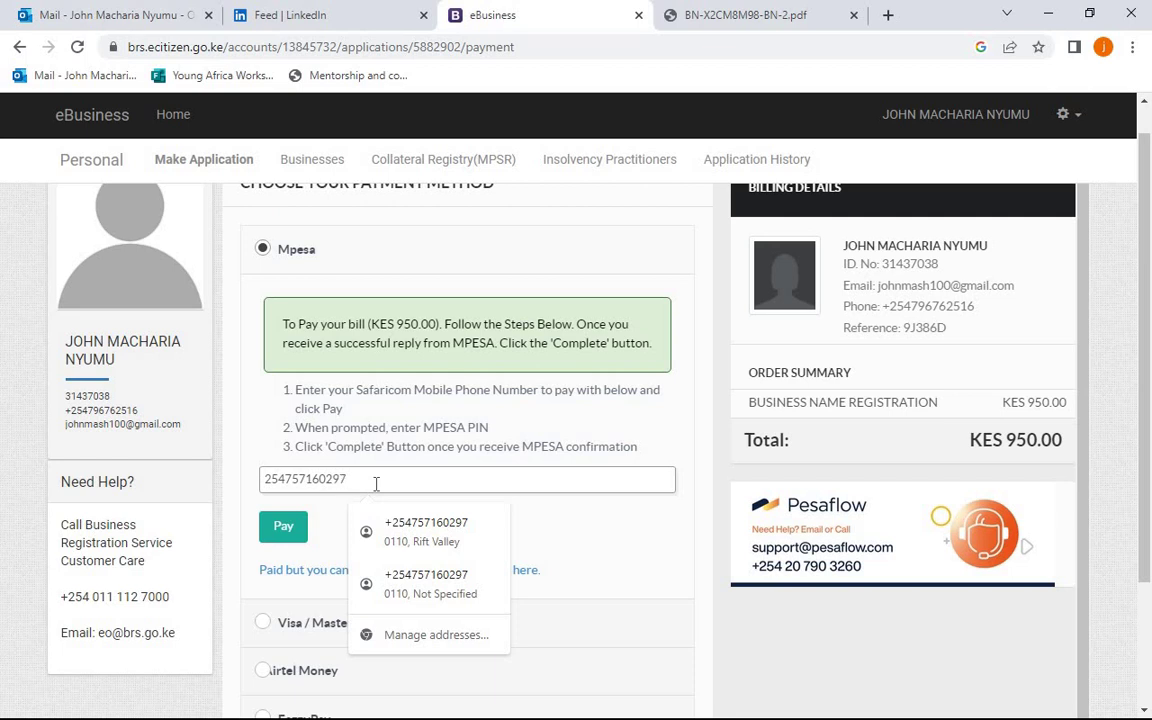